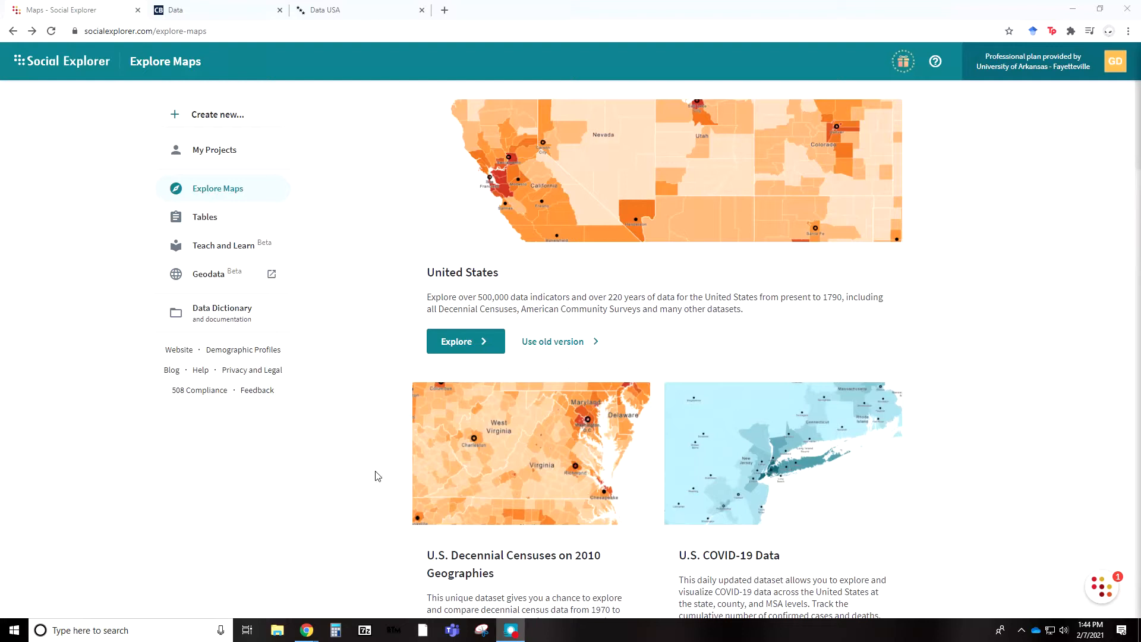
Open the Advanced Search page of data.census.gov to view its filter categories, and close the site
{"action": "left_click", "coordinate": [235, 15]}
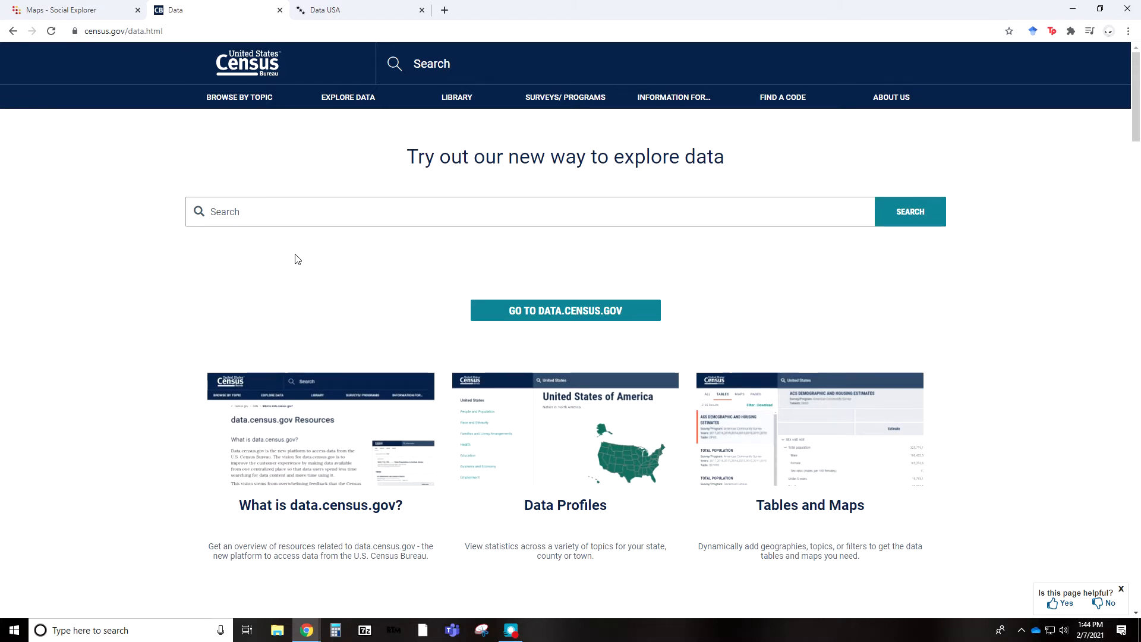
{"action": "left_click", "coordinate": [569, 315]}
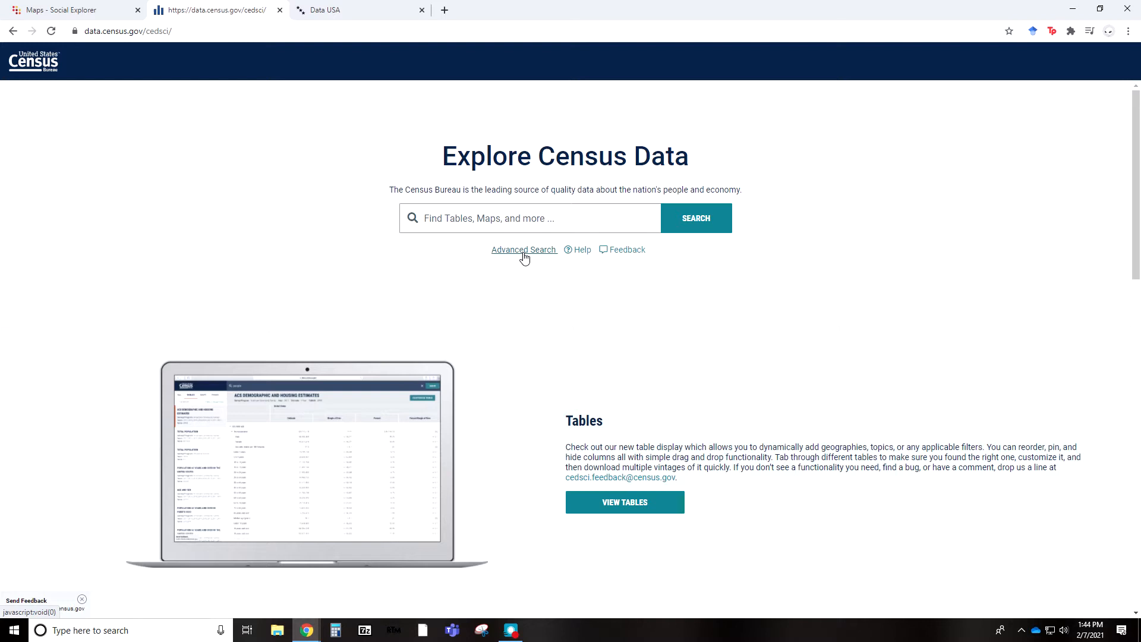
{"action": "left_click", "coordinate": [524, 250]}
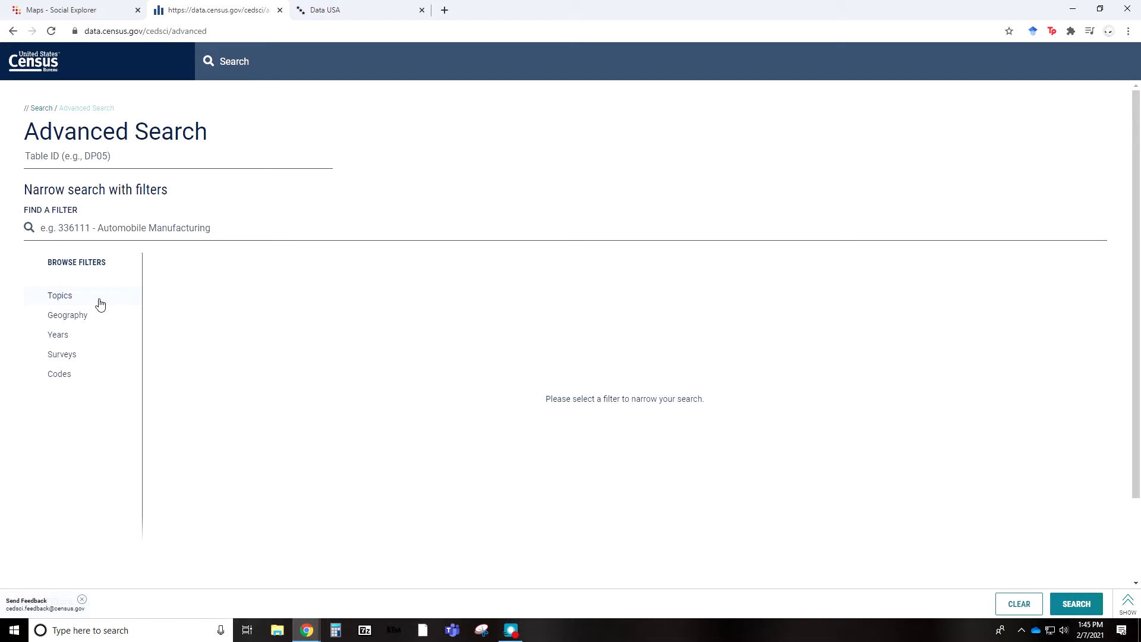
{"action": "left_click", "coordinate": [239, 11]}
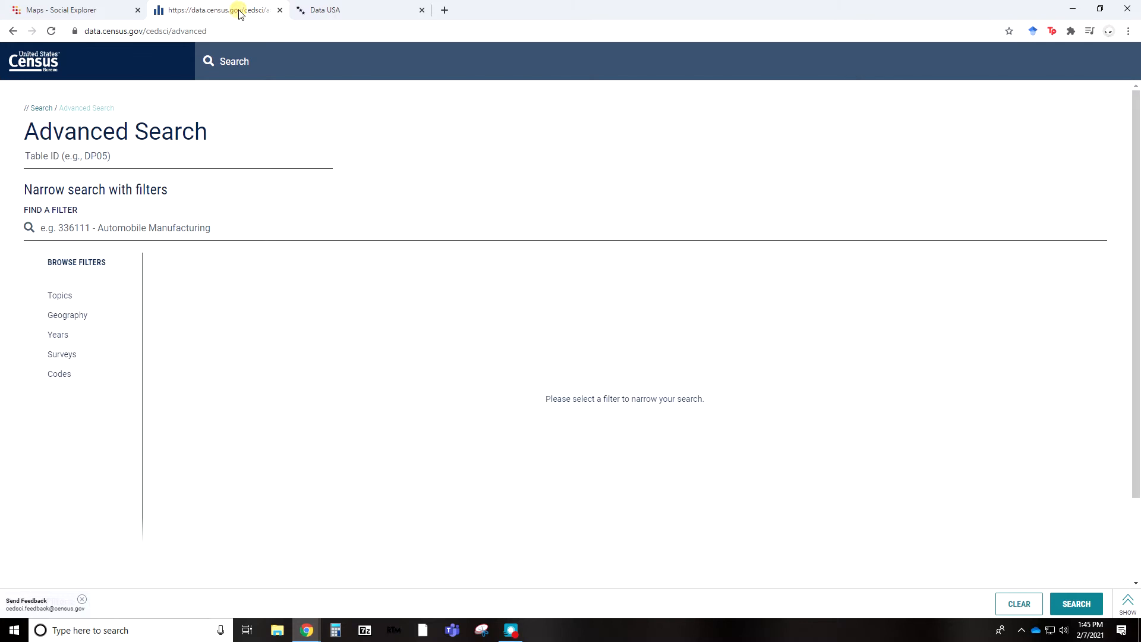
{"action": "left_click", "coordinate": [279, 11]}
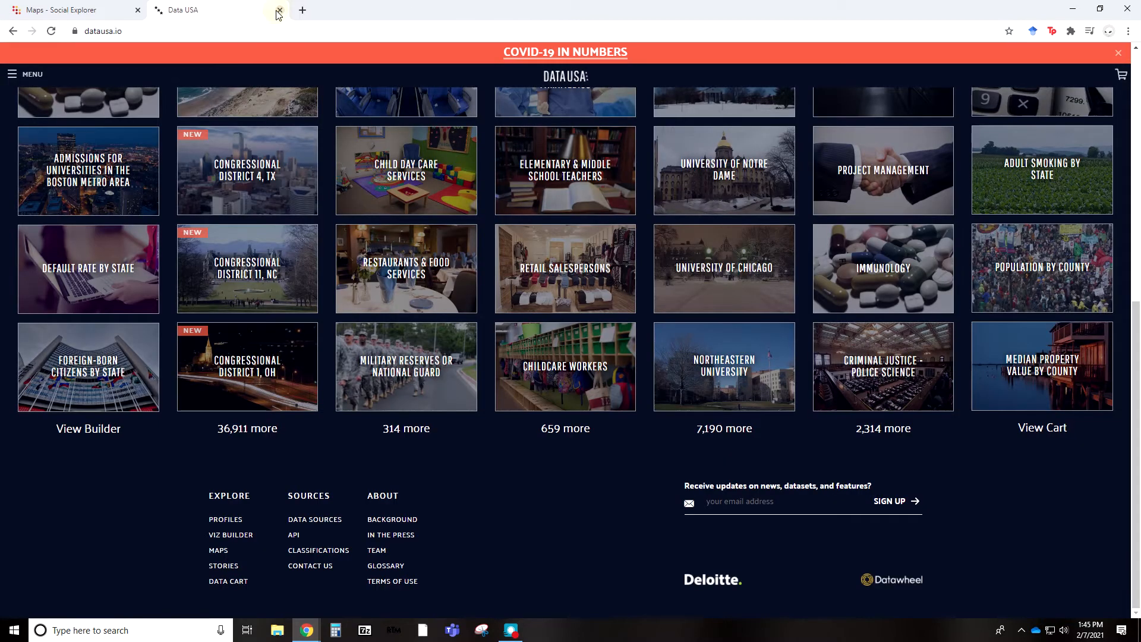
Search Data USA for "fayetteville, ar" and open the profile of the place Fayetteville, AR
{"action": "scroll", "coordinate": [537, 340], "scroll_direction": "up", "scroll_amount": 10}
{"action": "scroll", "coordinate": [538, 340], "scroll_direction": "up", "scroll_amount": 2}
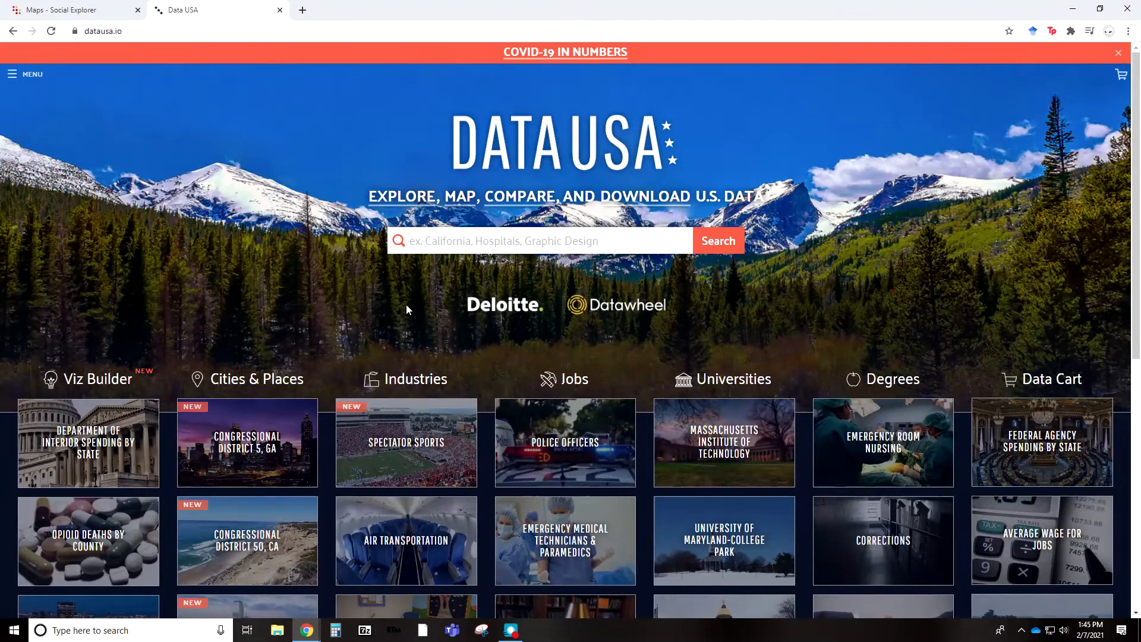
{"action": "left_click", "coordinate": [471, 245]}
{"action": "type", "text": "fayettevill"}
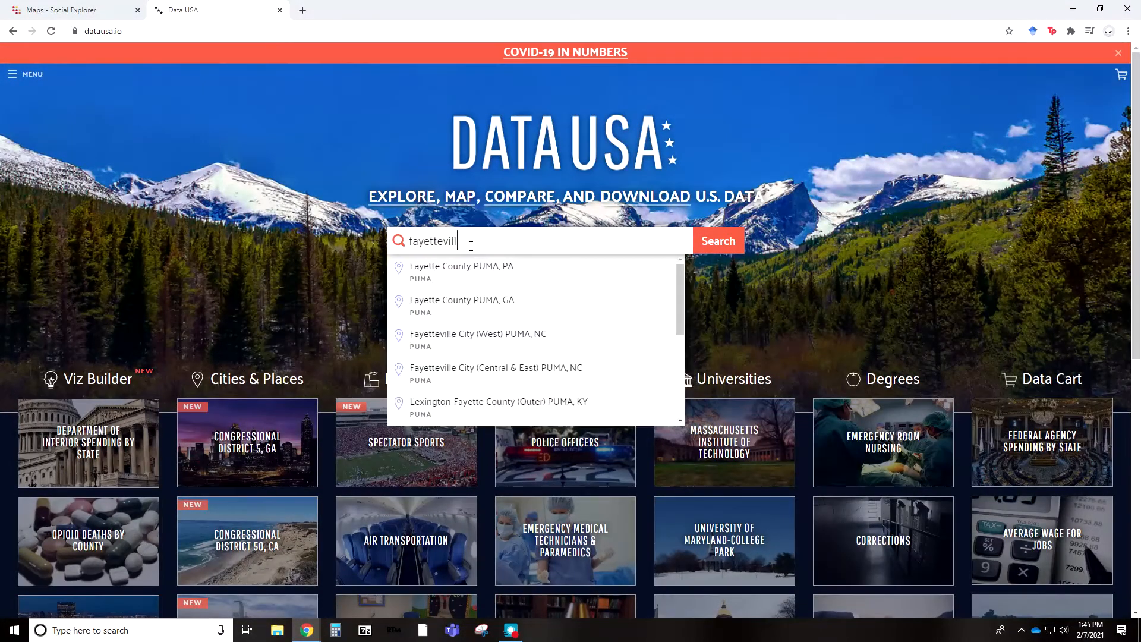
{"action": "type", "text": "e, ar"}
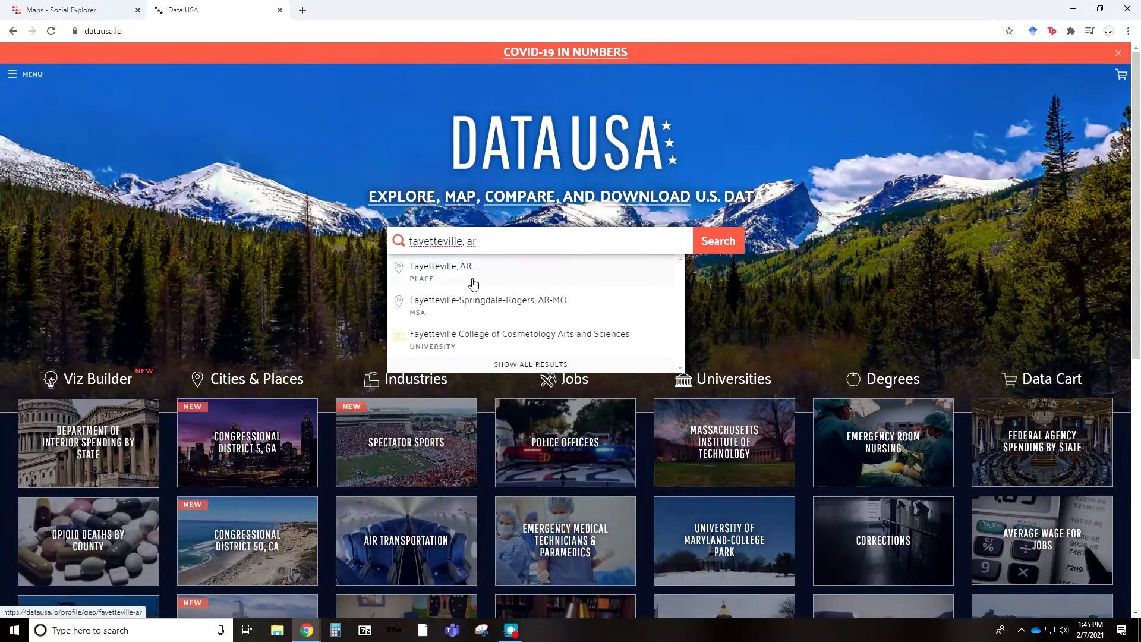
{"action": "left_click", "coordinate": [474, 283]}
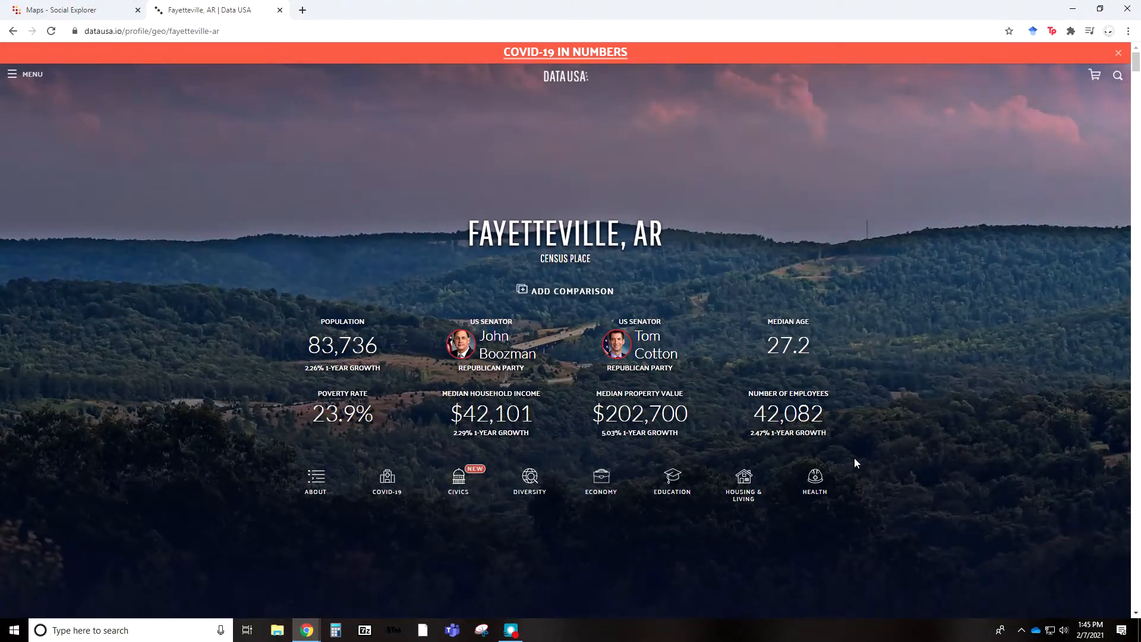
Look through the COVID-19 and Civics sections of the Fayetteville, AR profile, and close Data USA
{"action": "scroll", "coordinate": [873, 443], "scroll_direction": "down", "scroll_amount": 10}
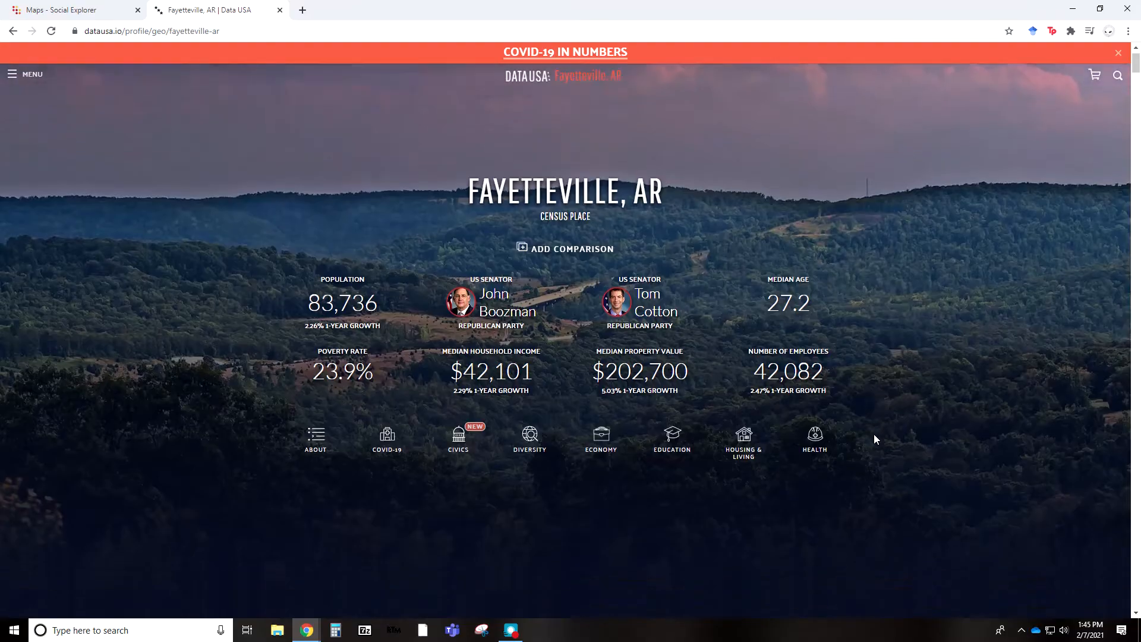
{"action": "scroll", "coordinate": [875, 439], "scroll_direction": "down", "scroll_amount": 8}
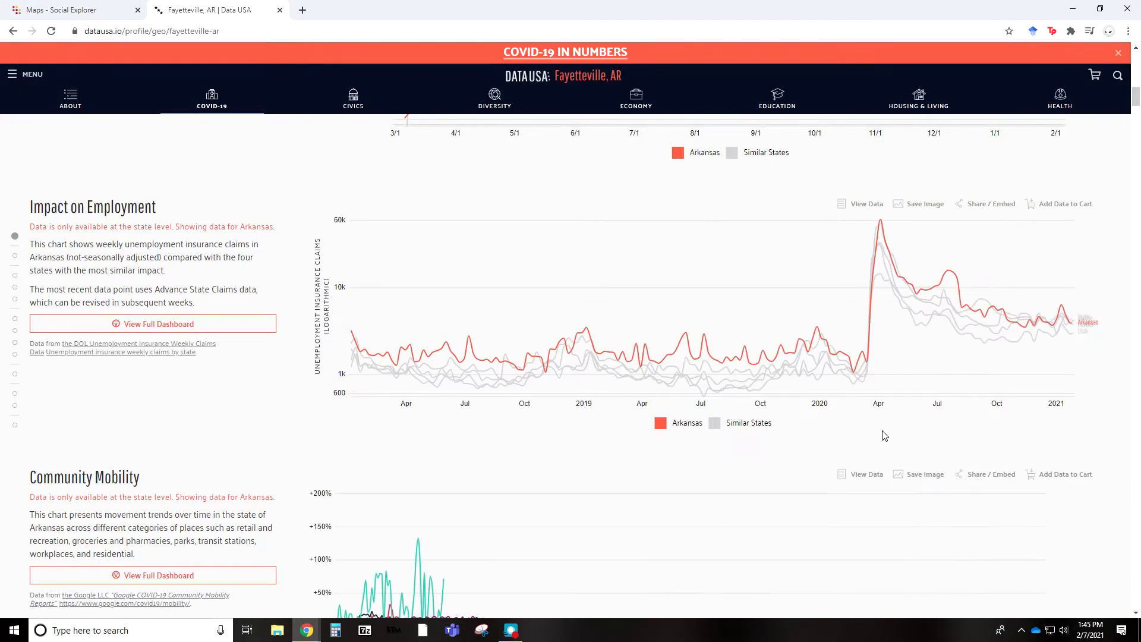
{"action": "scroll", "coordinate": [884, 436], "scroll_direction": "down", "scroll_amount": 3}
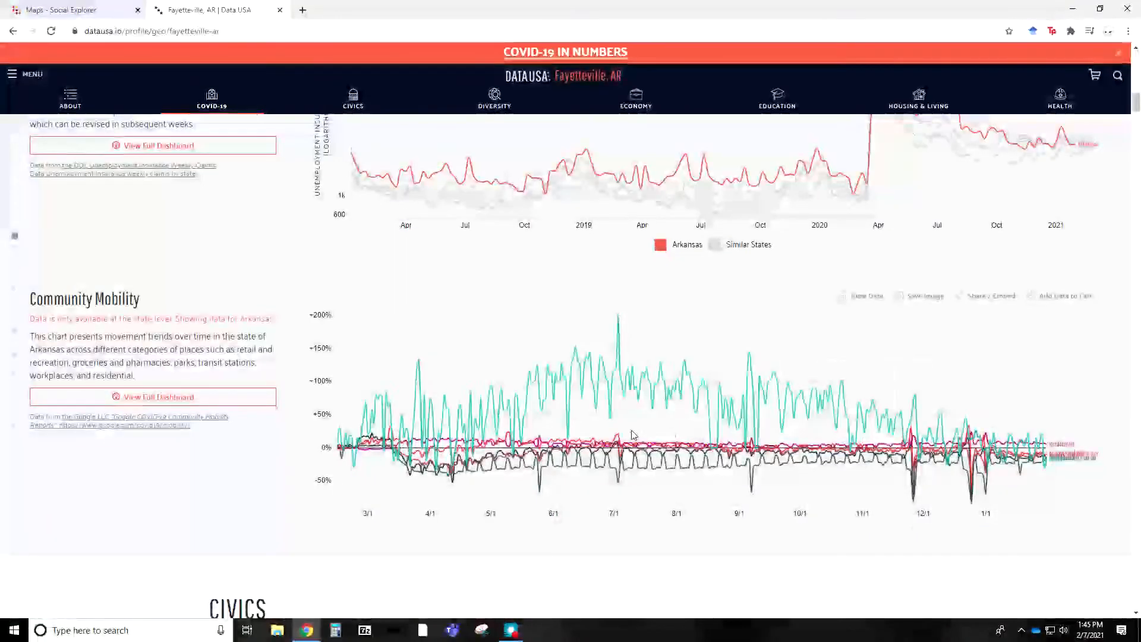
{"action": "scroll", "coordinate": [633, 435], "scroll_direction": "down", "scroll_amount": 6}
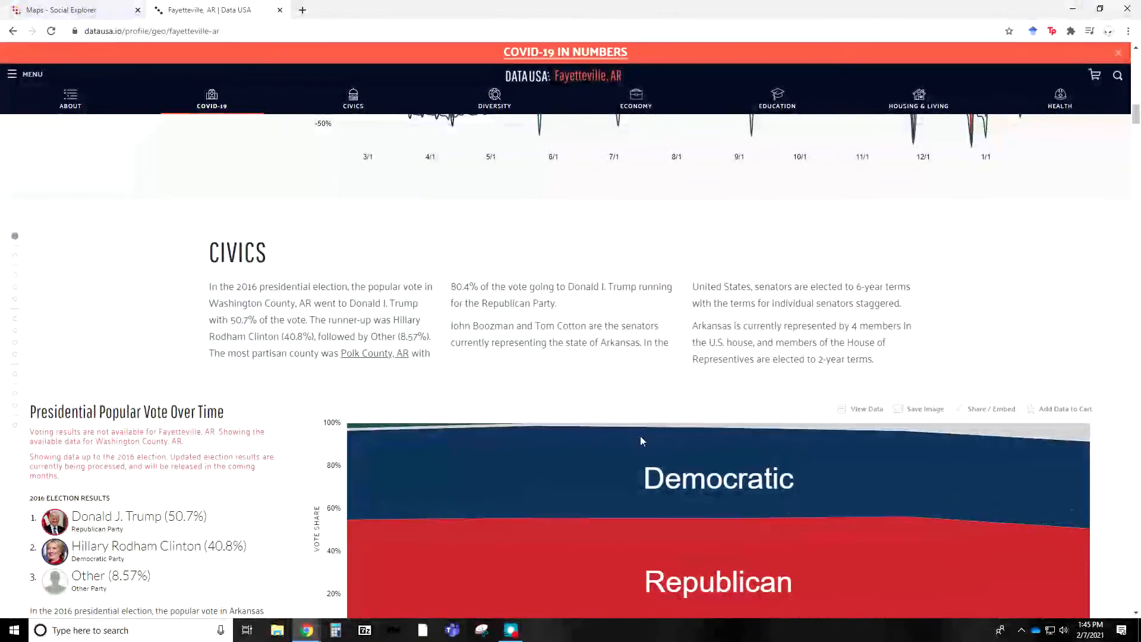
{"action": "scroll", "coordinate": [641, 440], "scroll_direction": "down", "scroll_amount": 9}
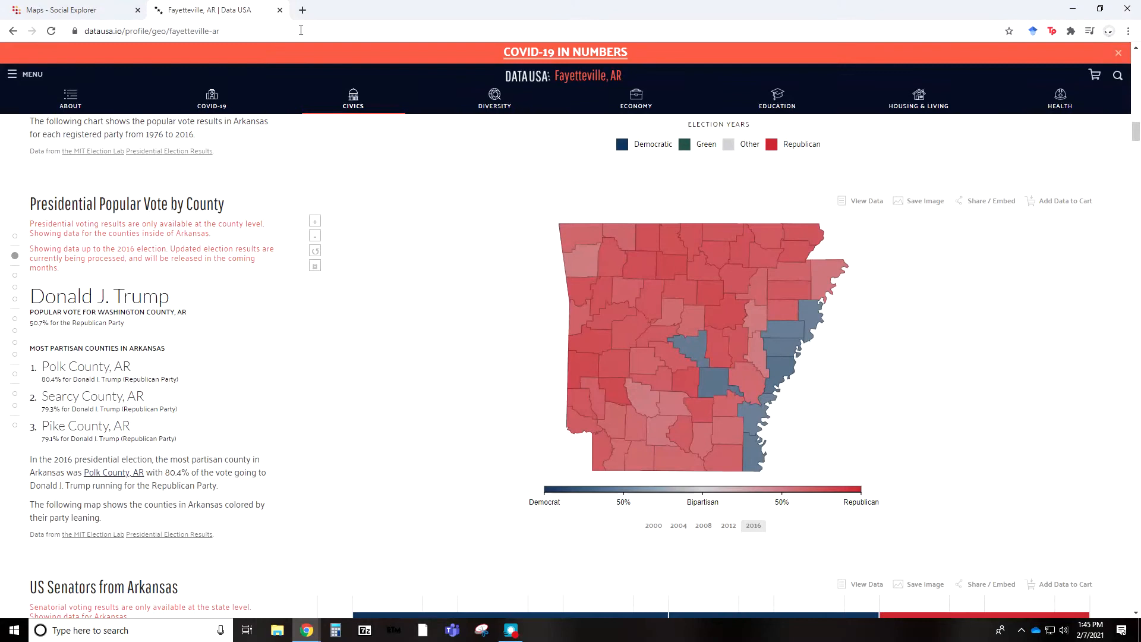
{"action": "left_click", "coordinate": [280, 10]}
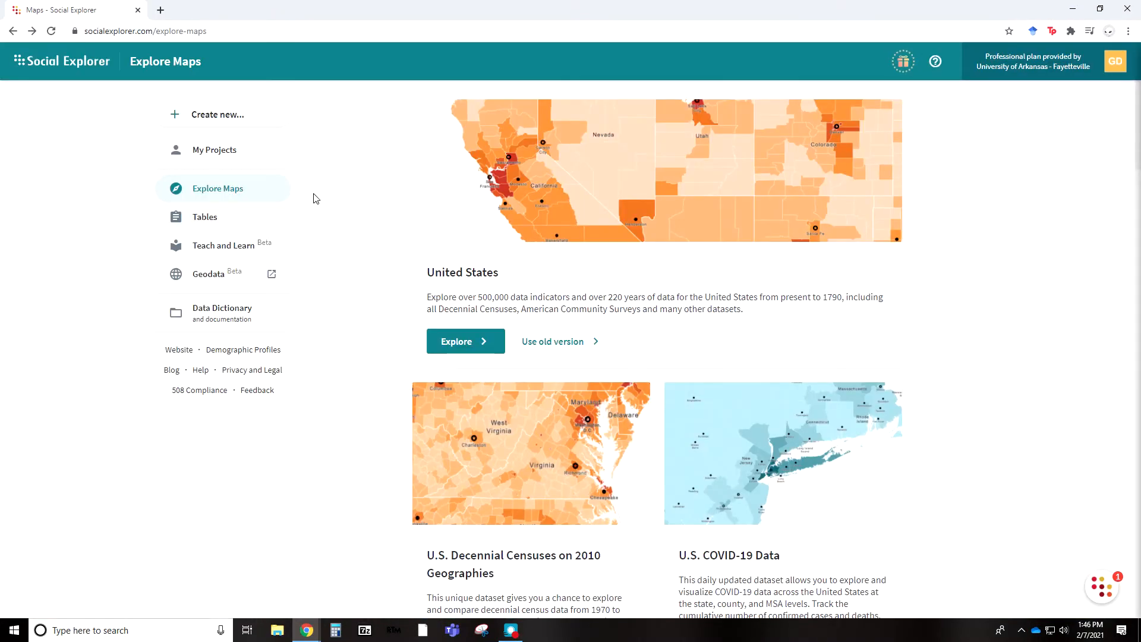
Open Social Explorer's Teach and Learn and Geodata pages in separate browser tabs
{"action": "scroll", "coordinate": [360, 265], "scroll_direction": "down", "scroll_amount": 4}
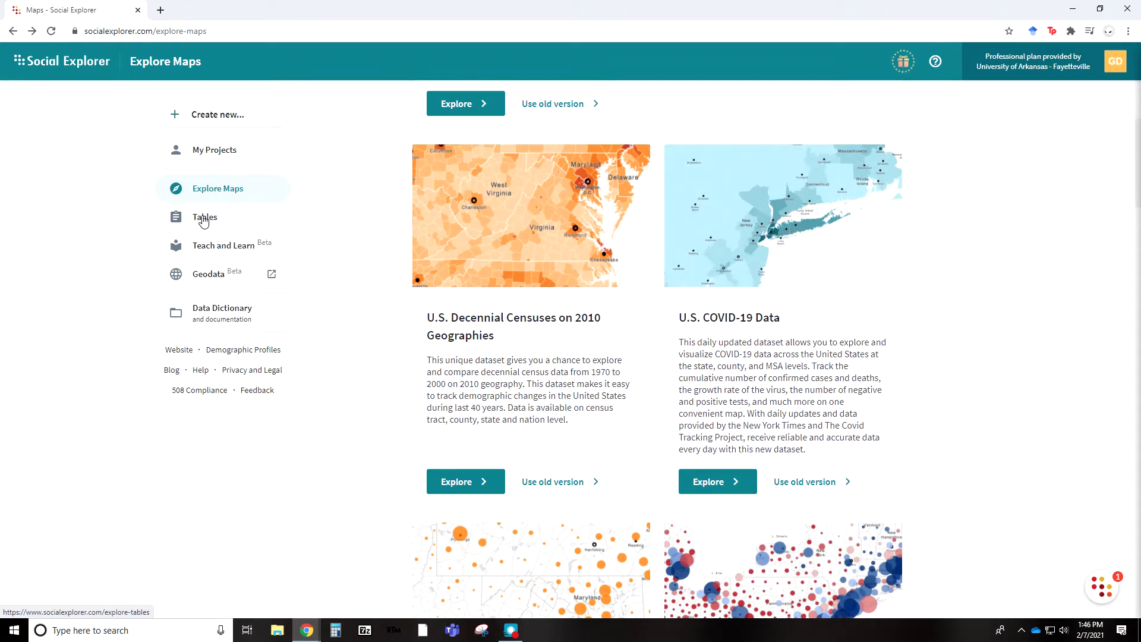
{"action": "left_click", "coordinate": [206, 246]}
{"action": "left_click", "coordinate": [211, 277]}
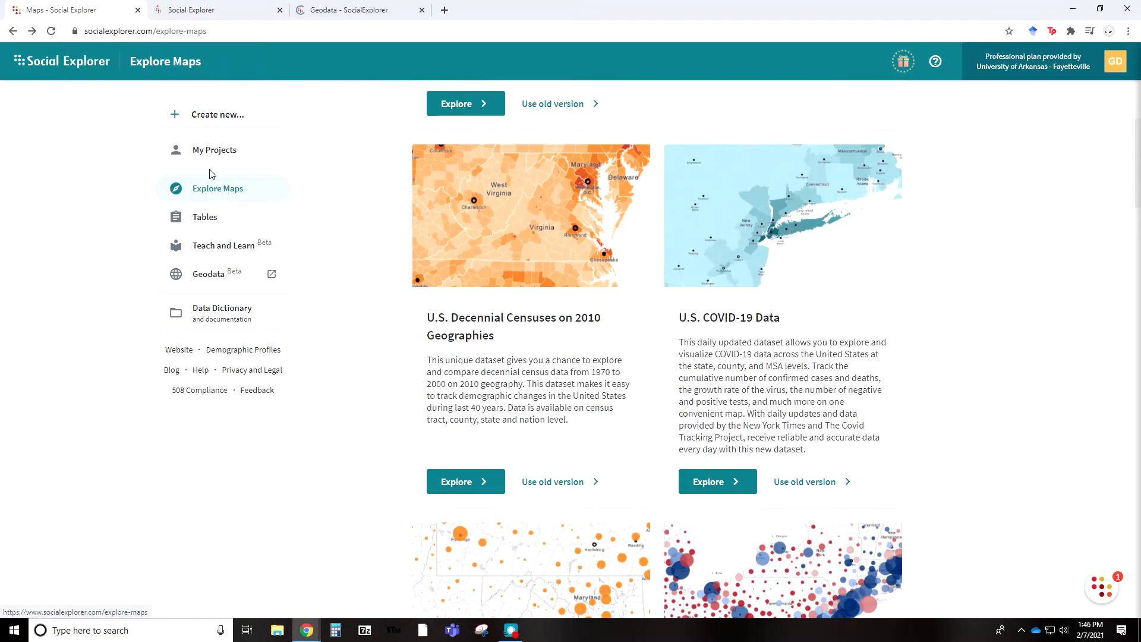
Review the lecture launchers by subject on the Teach and Learn page, and close that page
{"action": "left_click", "coordinate": [226, 7]}
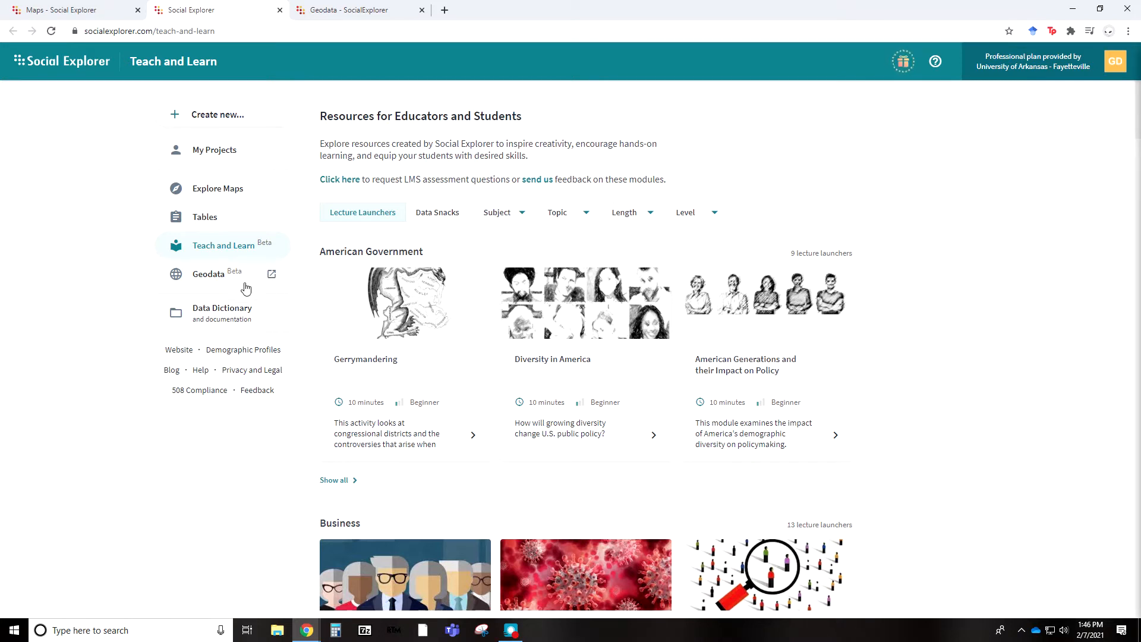
{"action": "scroll", "coordinate": [997, 311], "scroll_direction": "down", "scroll_amount": 6}
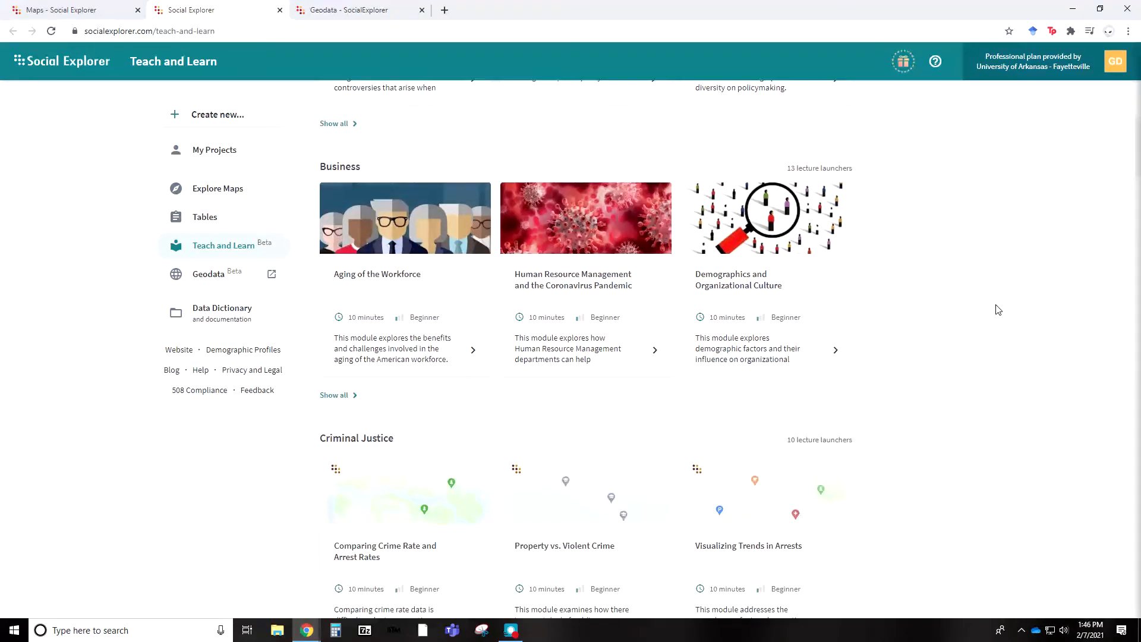
{"action": "scroll", "coordinate": [998, 310], "scroll_direction": "down", "scroll_amount": 2}
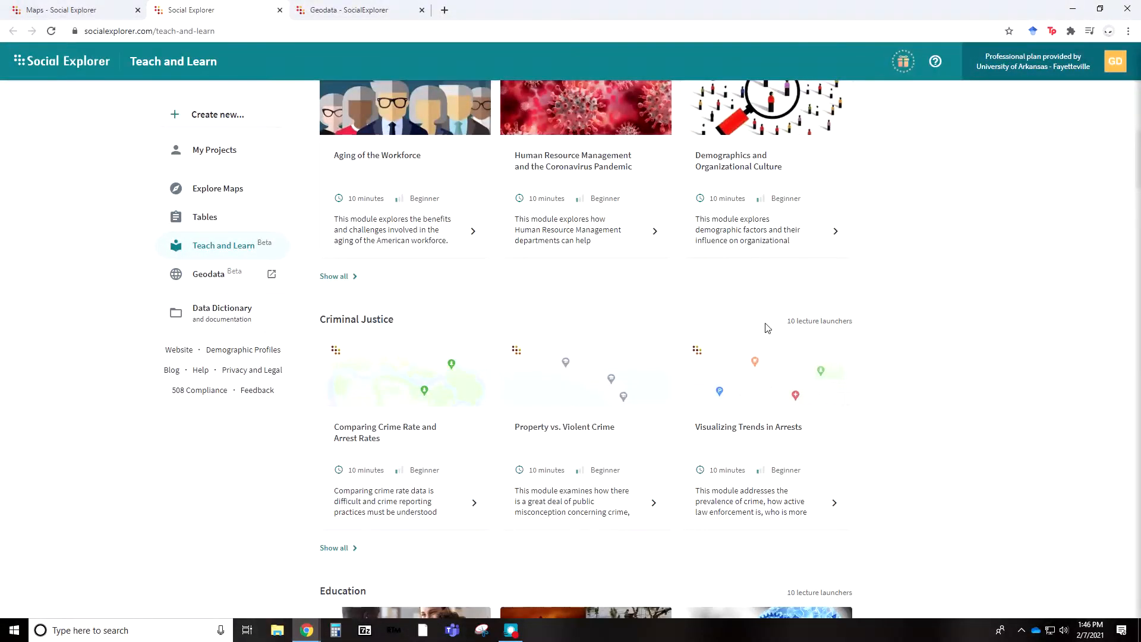
{"action": "scroll", "coordinate": [959, 326], "scroll_direction": "down", "scroll_amount": 4}
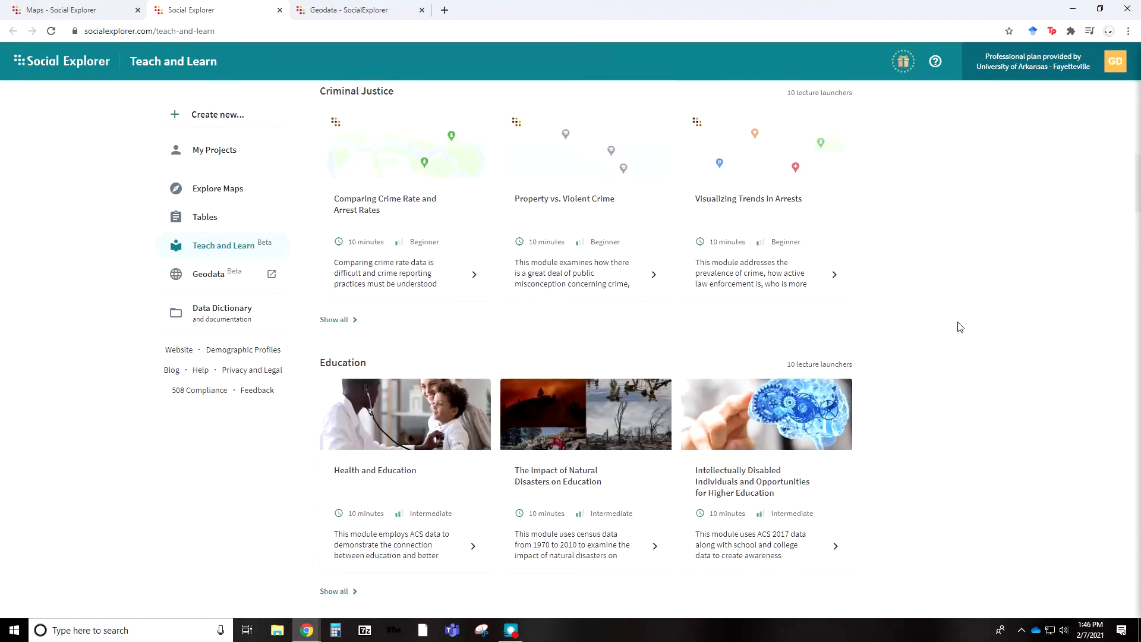
{"action": "scroll", "coordinate": [960, 325], "scroll_direction": "up", "scroll_amount": 12}
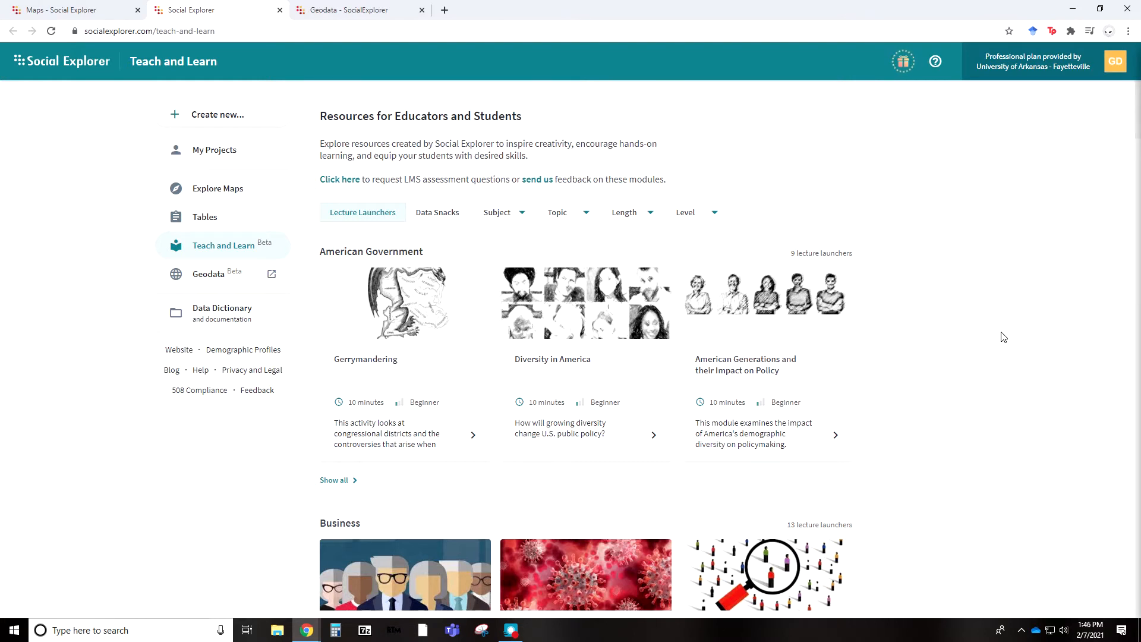
{"action": "scroll", "coordinate": [984, 324], "scroll_direction": "down", "scroll_amount": 8}
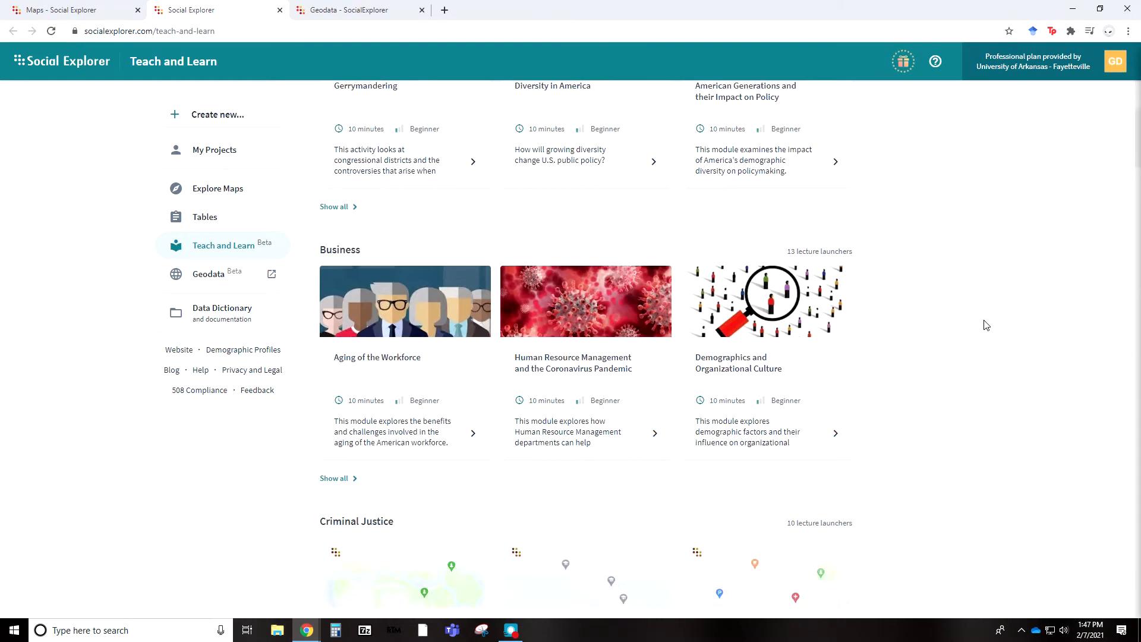
{"action": "scroll", "coordinate": [986, 325], "scroll_direction": "down", "scroll_amount": 7}
{"action": "scroll", "coordinate": [986, 324], "scroll_direction": "up", "scroll_amount": 17}
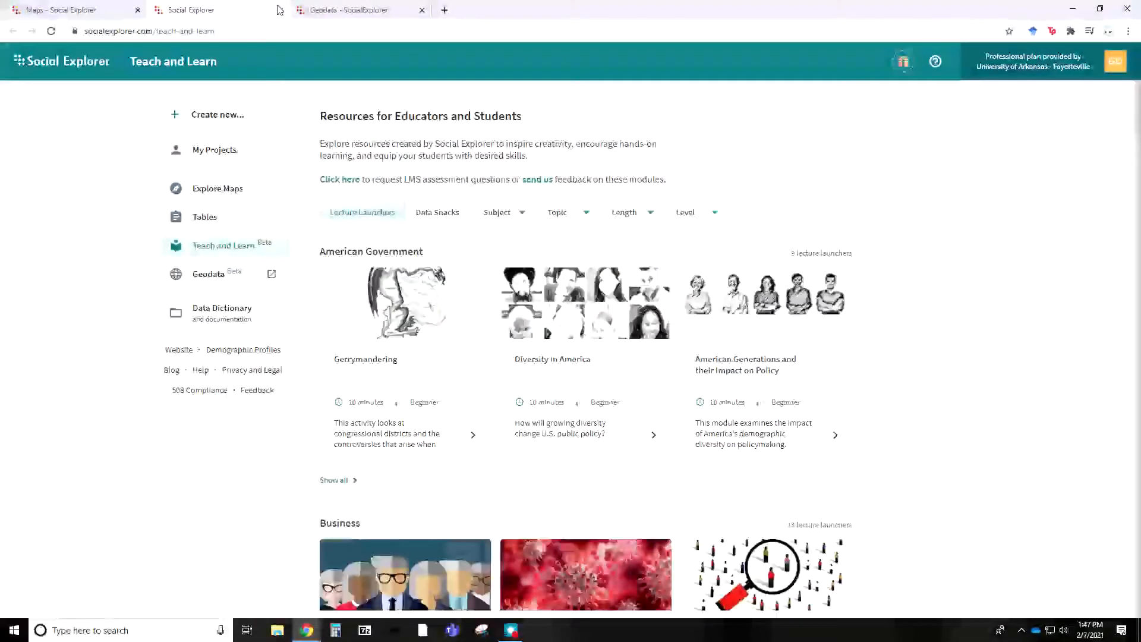
{"action": "key", "text": "ctrl+w"}
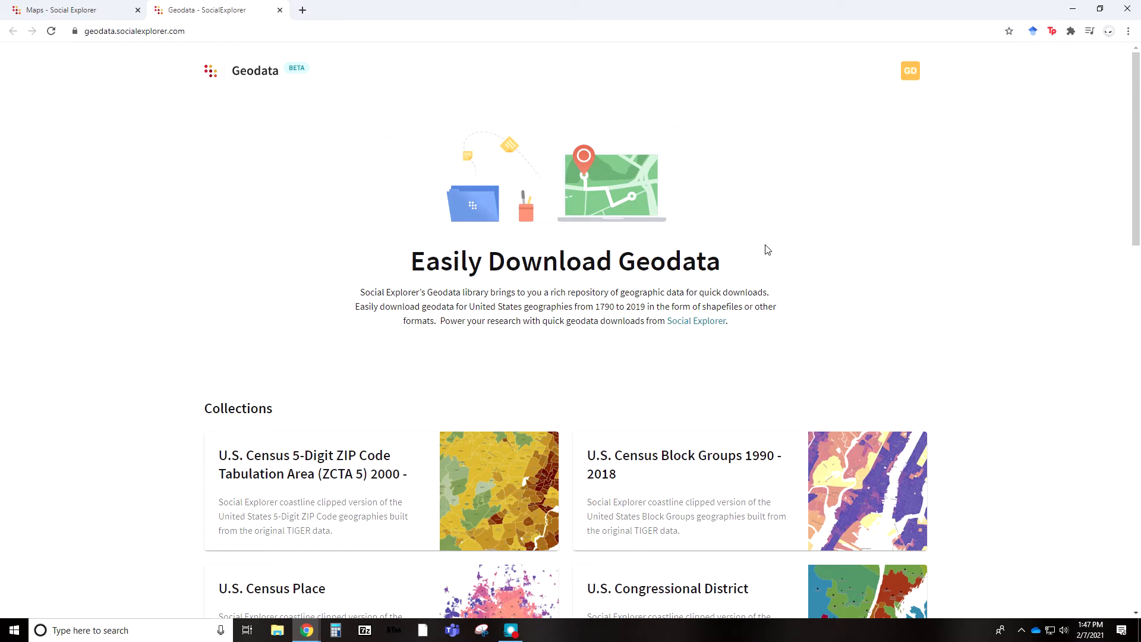
Review the description and downloadable U.S. geography collections on the Geodata page, and close that page
{"action": "double_click", "coordinate": [729, 307]}
{"action": "left_click", "coordinate": [735, 358]}
{"action": "scroll", "coordinate": [748, 352], "scroll_direction": "down", "scroll_amount": 3}
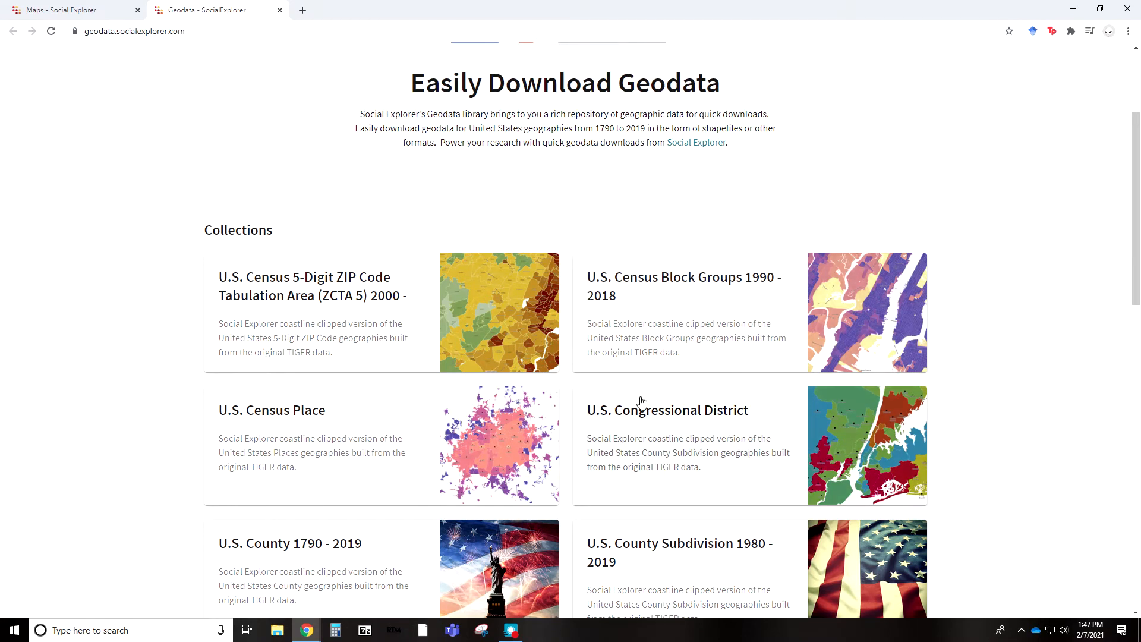
{"action": "scroll", "coordinate": [116, 460], "scroll_direction": "down", "scroll_amount": 3}
{"action": "scroll", "coordinate": [114, 459], "scroll_direction": "down", "scroll_amount": 4}
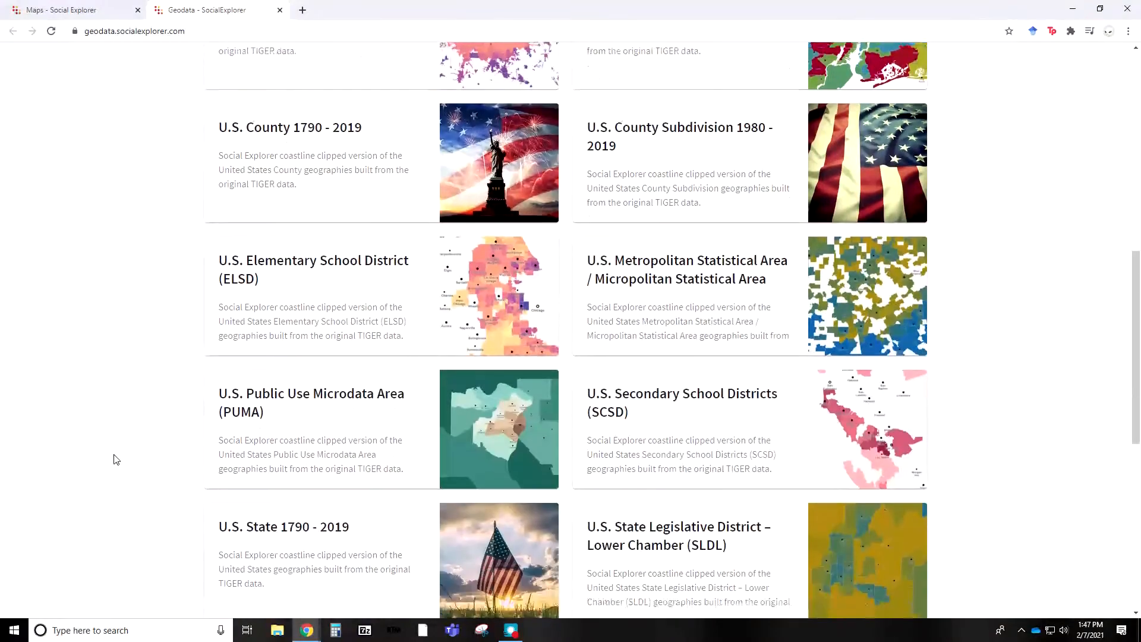
{"action": "scroll", "coordinate": [181, 407], "scroll_direction": "down", "scroll_amount": 5}
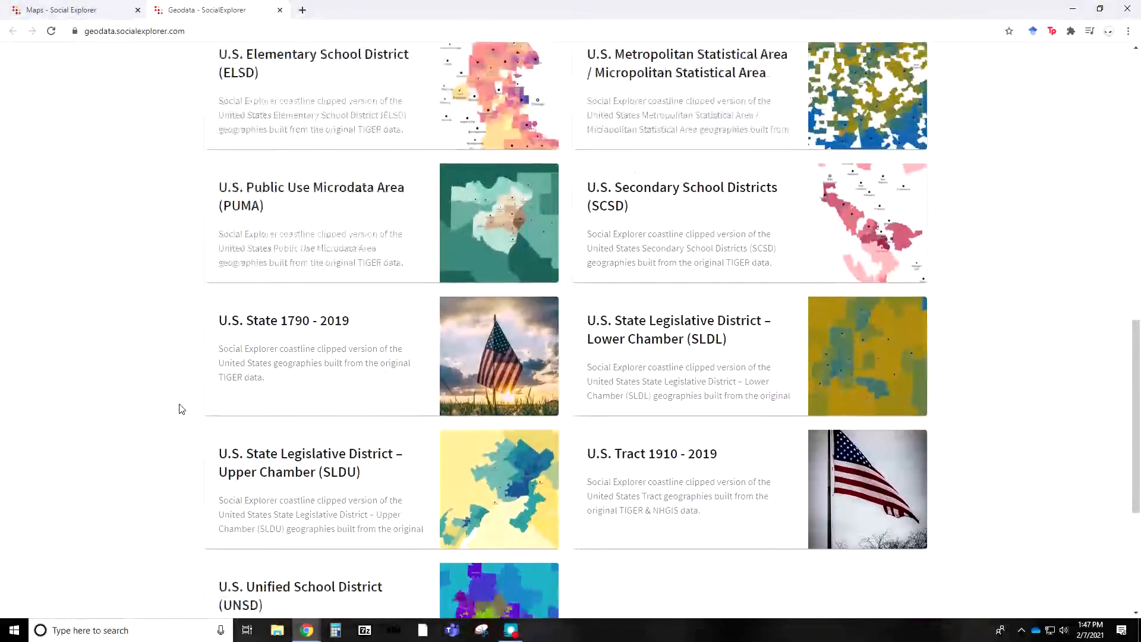
{"action": "scroll", "coordinate": [700, 394], "scroll_direction": "up", "scroll_amount": 15}
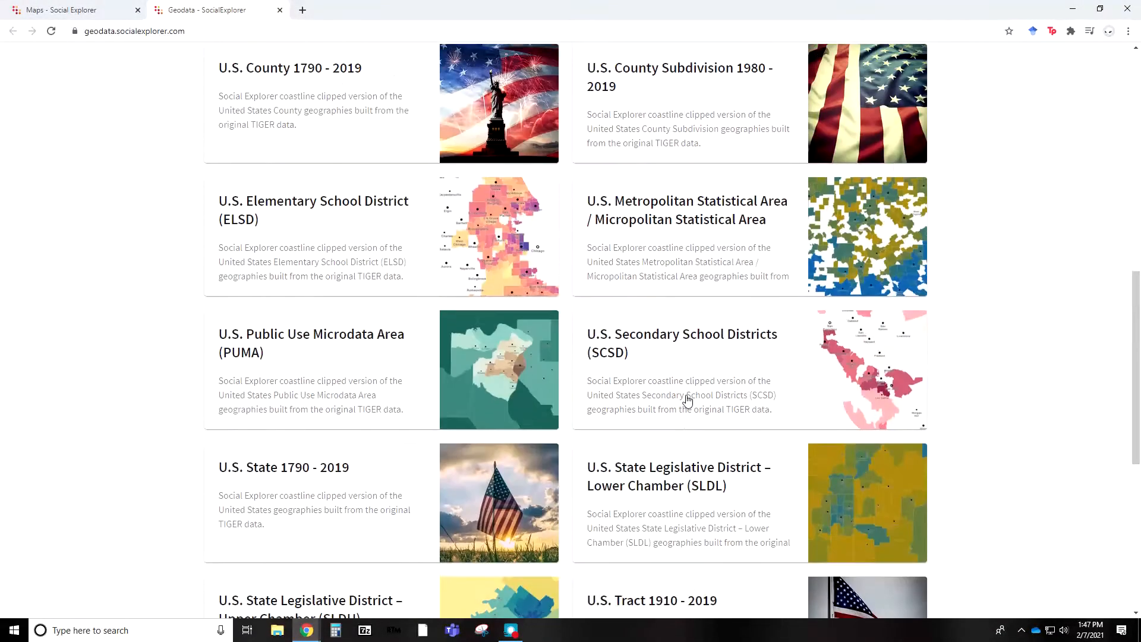
{"action": "left_click", "coordinate": [280, 10]}
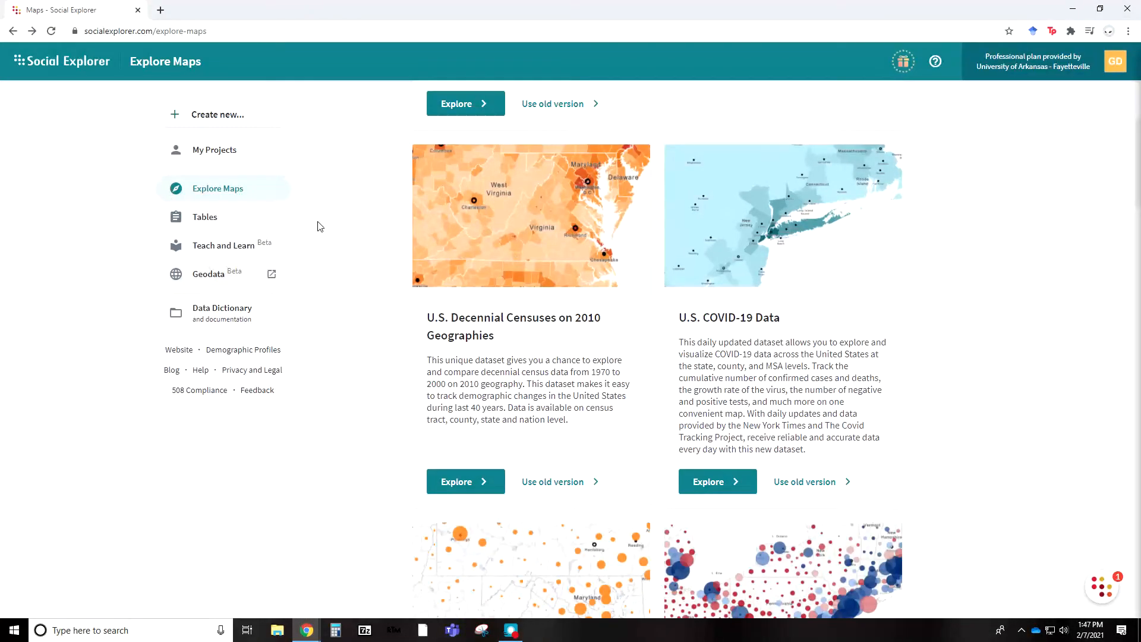
Open Social Explorer's Tables page and look through its full list of survey and census datasets
{"action": "left_click", "coordinate": [202, 229]}
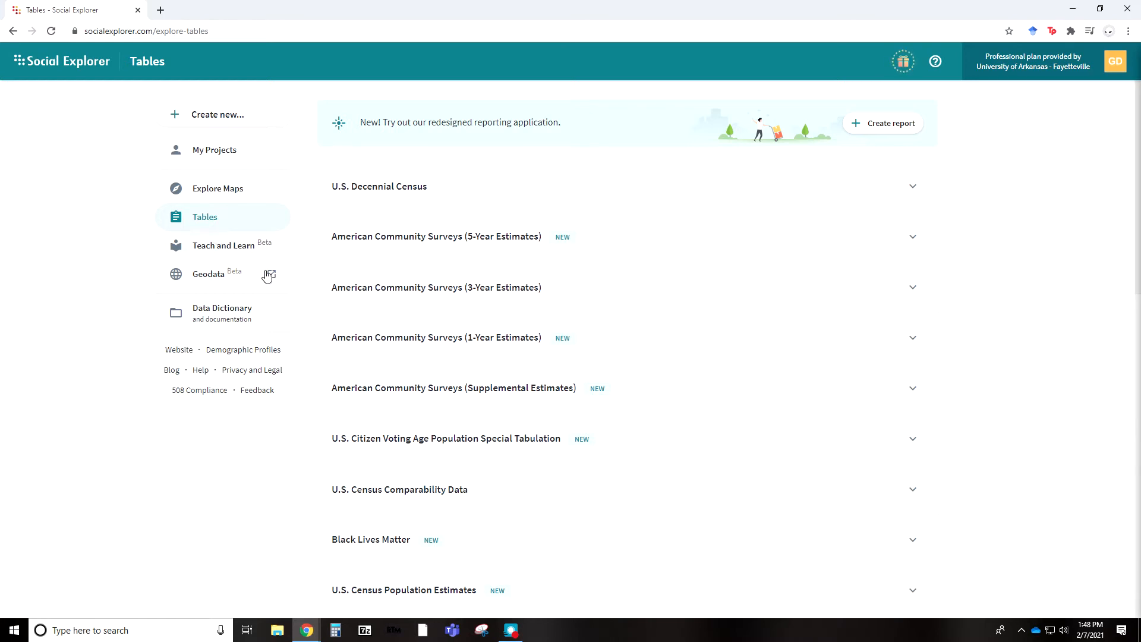
{"action": "scroll", "coordinate": [678, 262], "scroll_direction": "down", "scroll_amount": 7}
{"action": "scroll", "coordinate": [678, 262], "scroll_direction": "down", "scroll_amount": 8}
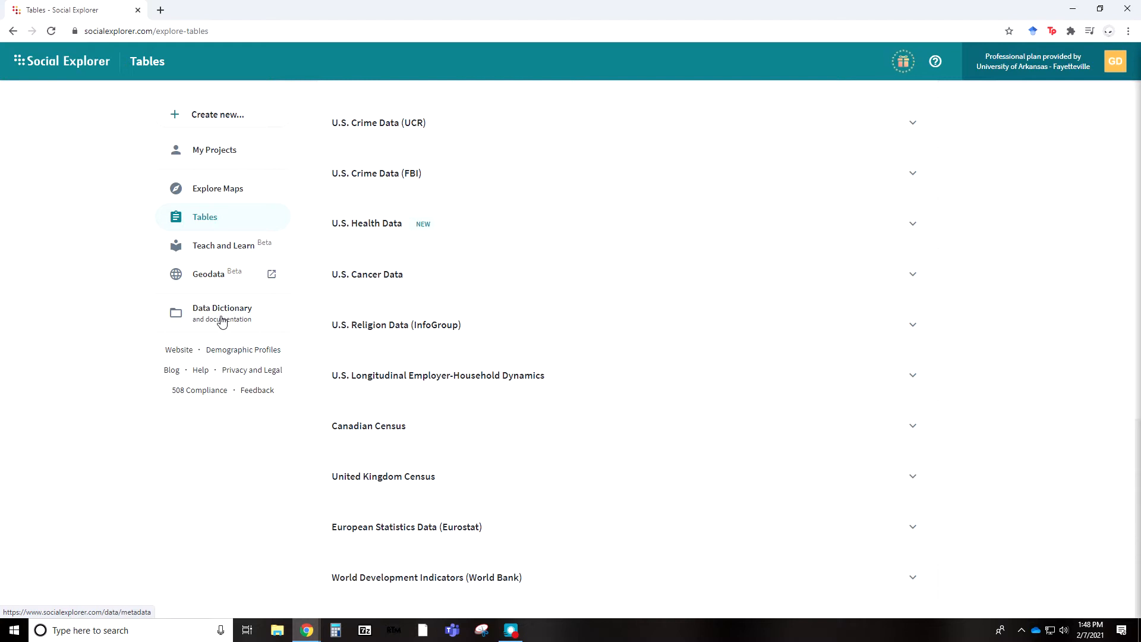
{"action": "scroll", "coordinate": [768, 429], "scroll_direction": "up", "scroll_amount": 1}
{"action": "scroll", "coordinate": [768, 430], "scroll_direction": "up", "scroll_amount": 5}
{"action": "scroll", "coordinate": [768, 430], "scroll_direction": "up", "scroll_amount": 6}
{"action": "scroll", "coordinate": [768, 430], "scroll_direction": "up", "scroll_amount": 3}
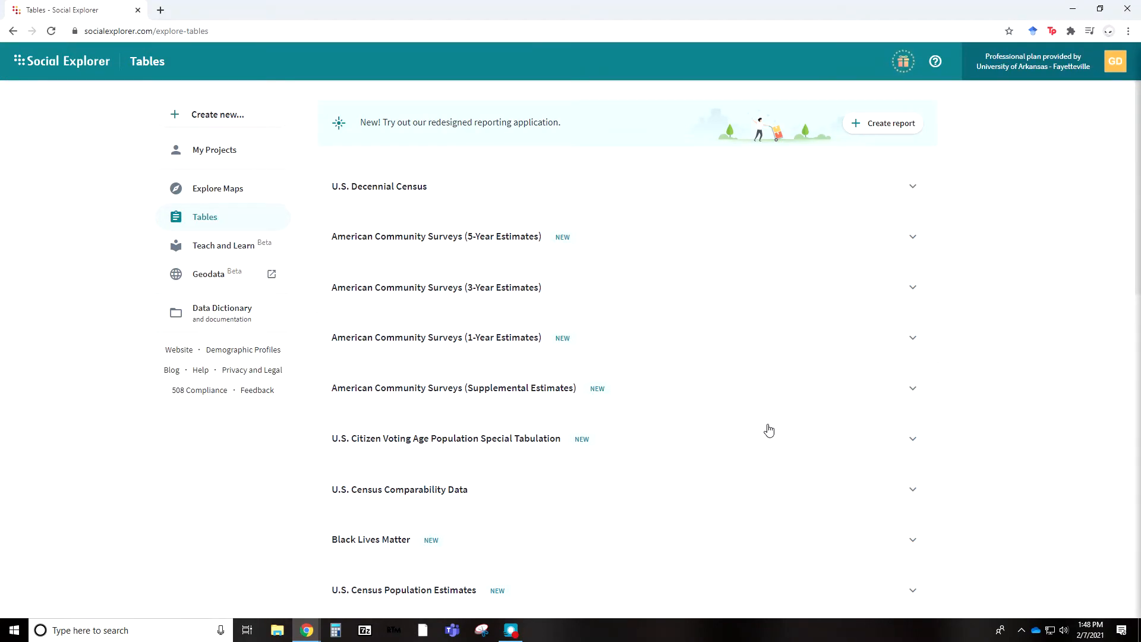
Begin a report from the American Community Survey (ACS) 2015–2019 (5-Year Estimates)
{"action": "left_click", "coordinate": [473, 239]}
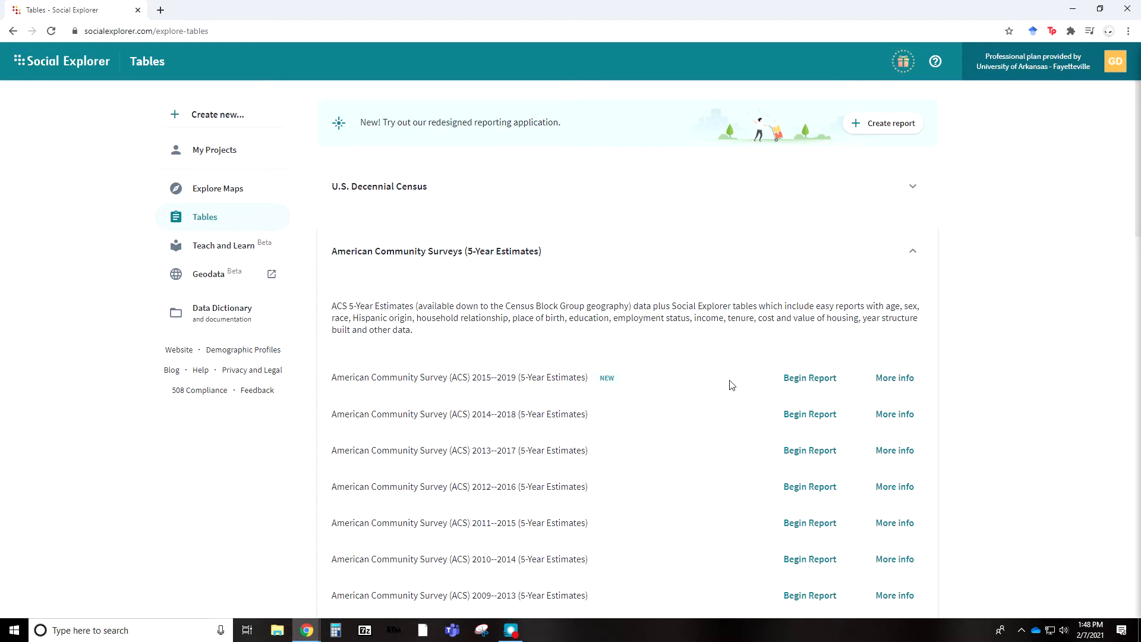
{"action": "left_click", "coordinate": [803, 388]}
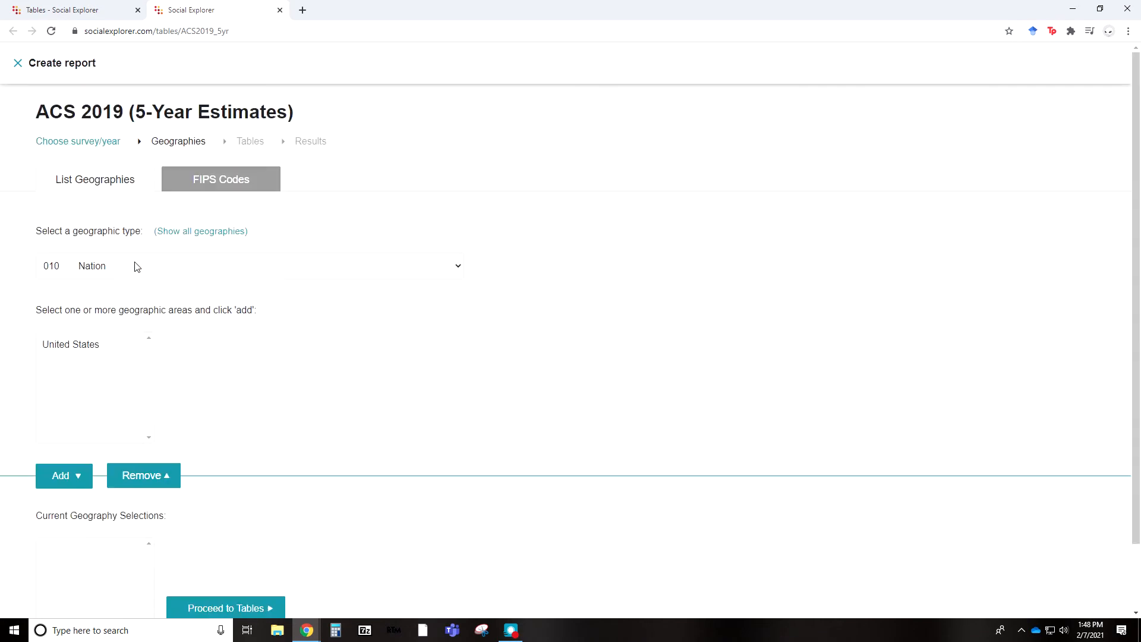
Set the report's geographic type to County (050) and choose Illinois as the state
{"action": "scroll", "coordinate": [350, 380], "scroll_direction": "down", "scroll_amount": 2}
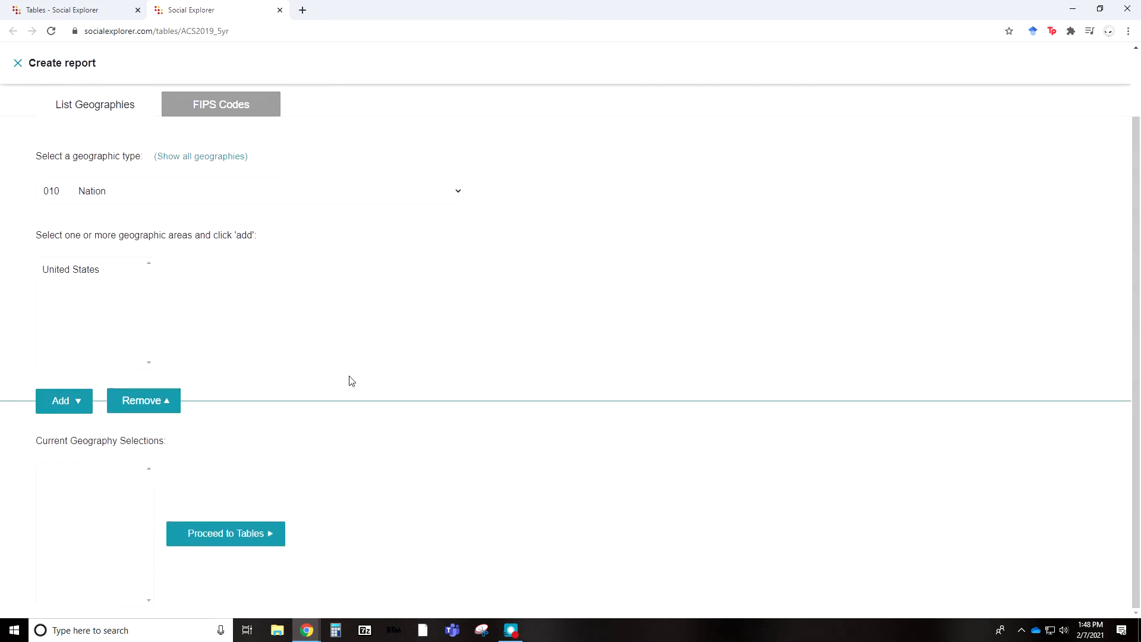
{"action": "scroll", "coordinate": [349, 380], "scroll_direction": "up", "scroll_amount": 2}
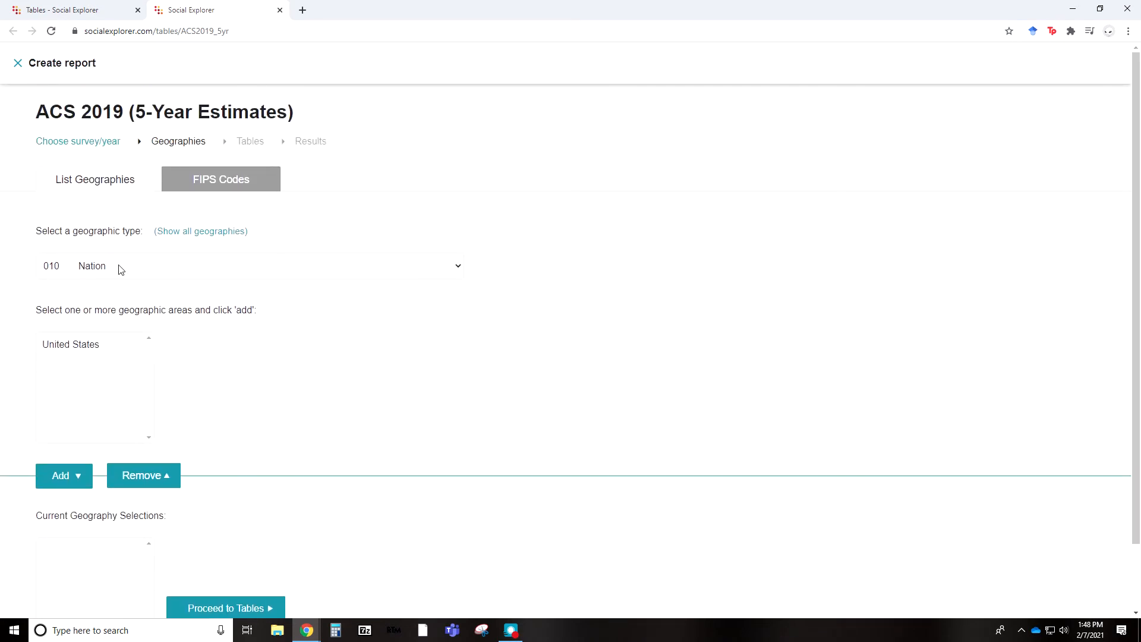
{"action": "left_click", "coordinate": [125, 271]}
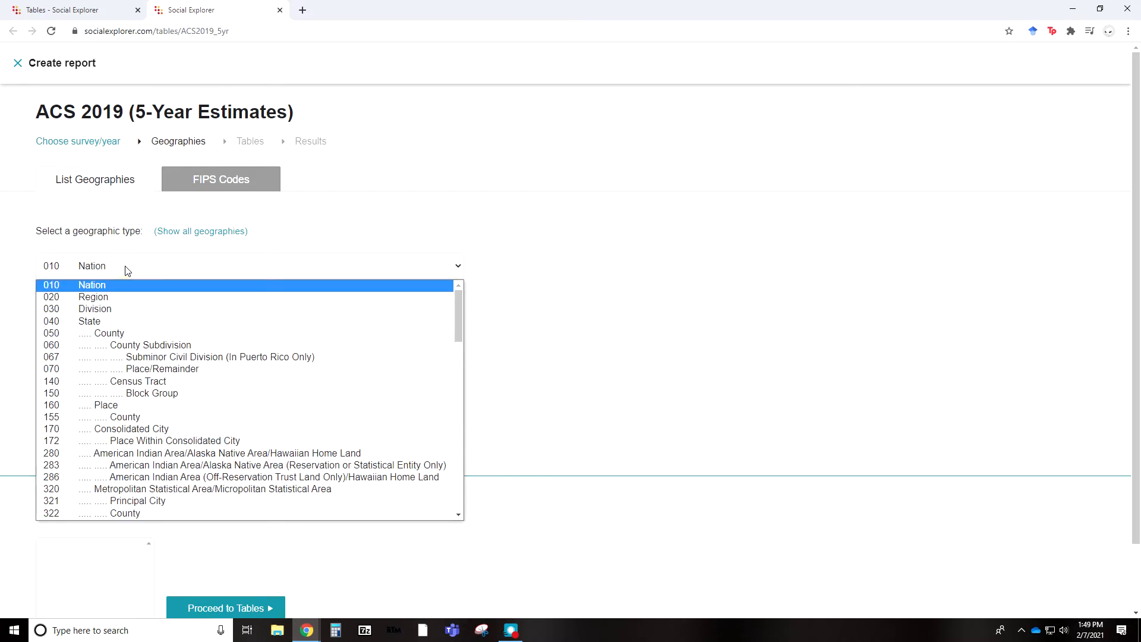
{"action": "left_click", "coordinate": [181, 331]}
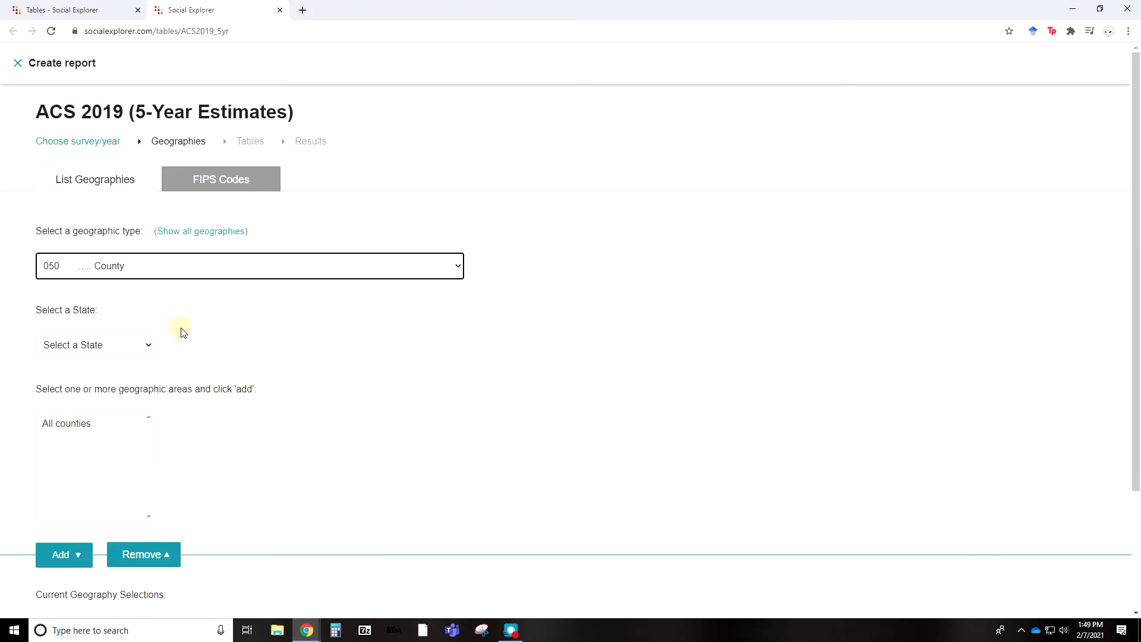
{"action": "left_click", "coordinate": [91, 354]}
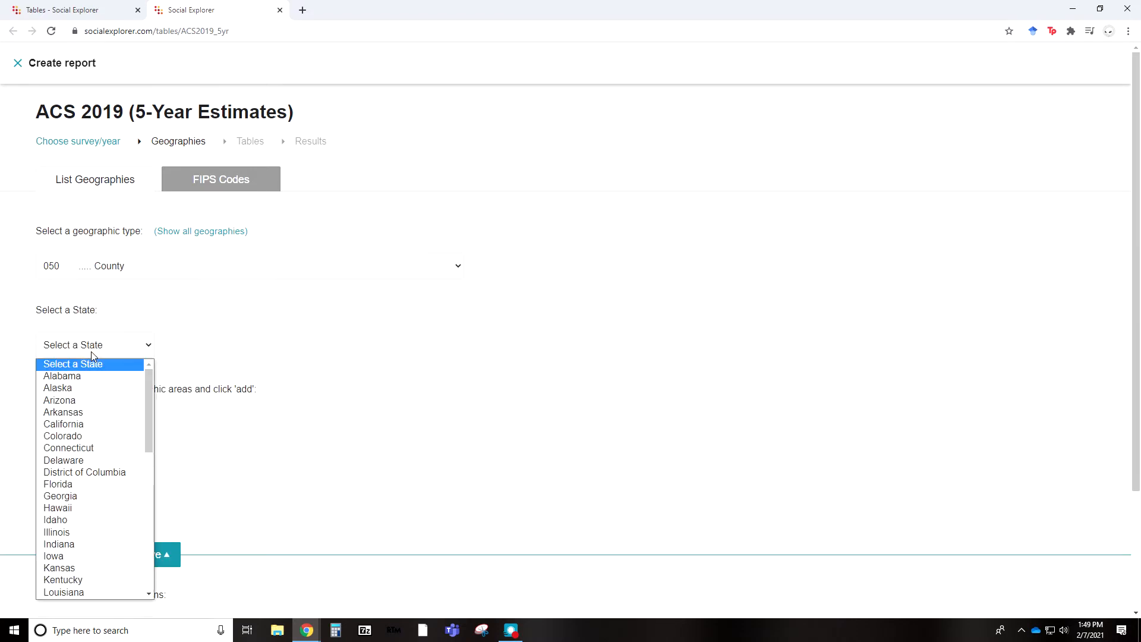
{"action": "scroll", "coordinate": [74, 446], "scroll_direction": "down", "scroll_amount": 3}
{"action": "left_click", "coordinate": [67, 414]}
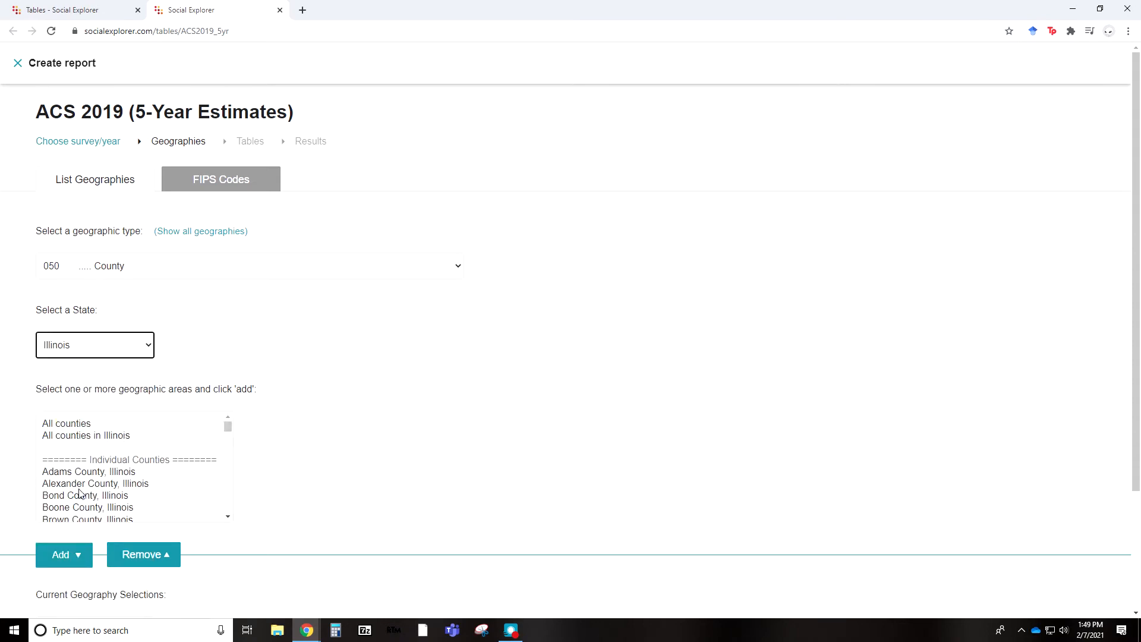
Add all counties in Illinois to the geography selections and proceed to the table selection
{"action": "left_click", "coordinate": [88, 438]}
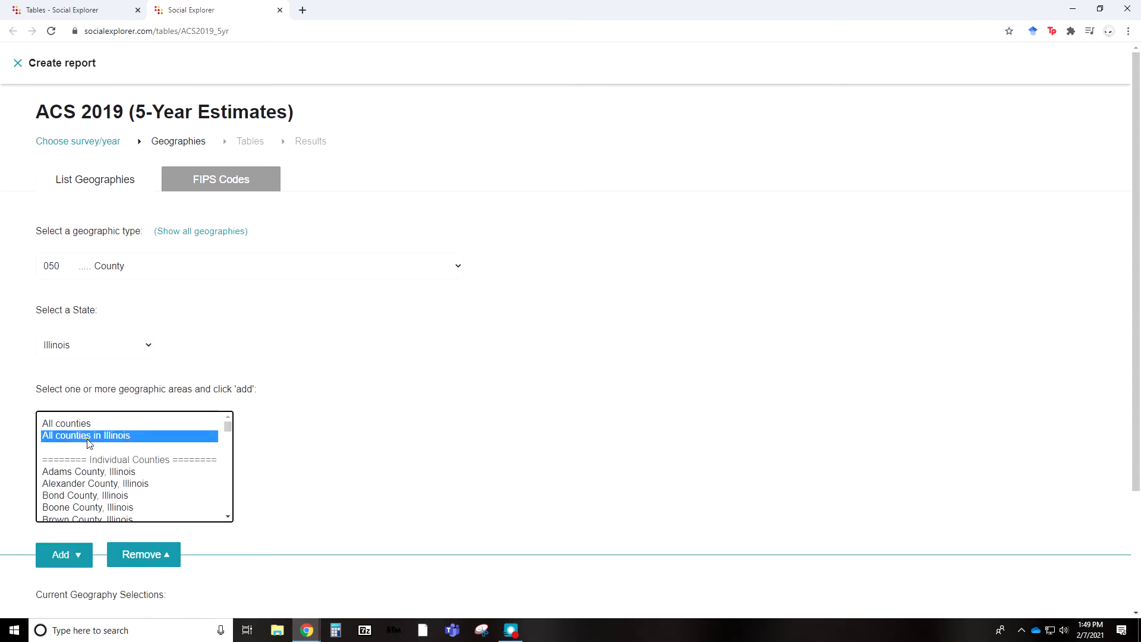
{"action": "left_click", "coordinate": [70, 558]}
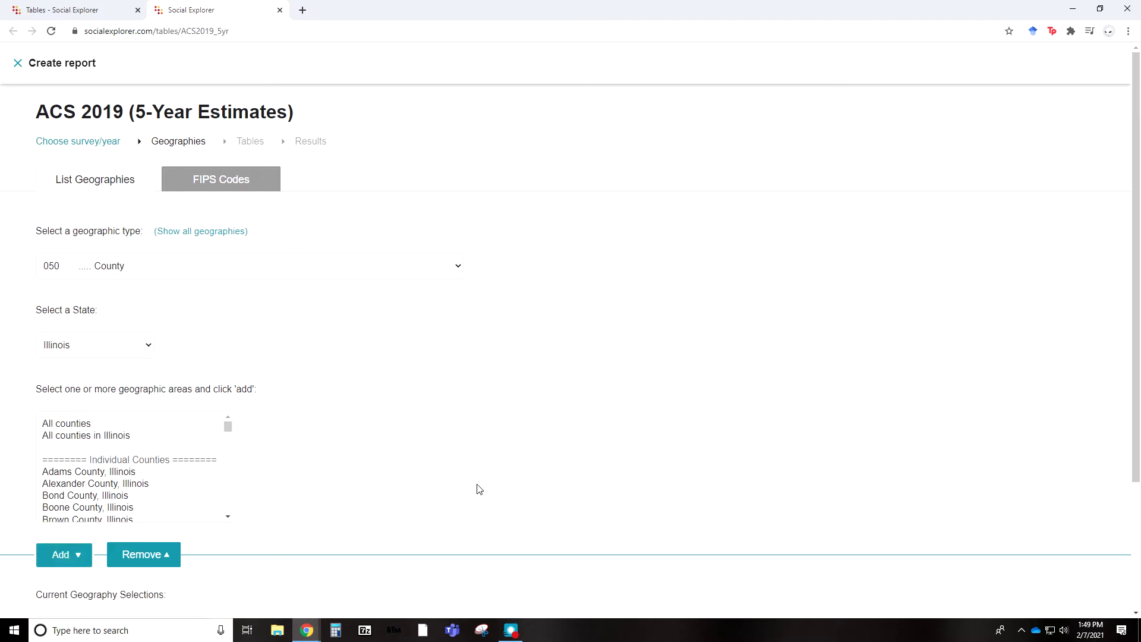
{"action": "scroll", "coordinate": [452, 491], "scroll_direction": "down", "scroll_amount": 3}
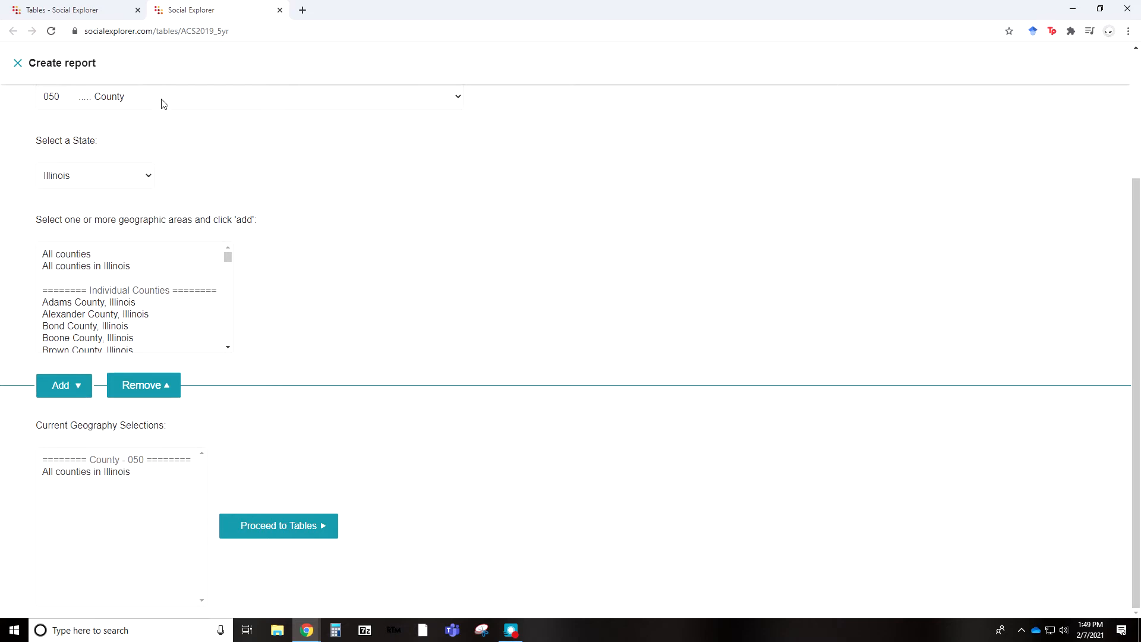
{"action": "left_click", "coordinate": [314, 528]}
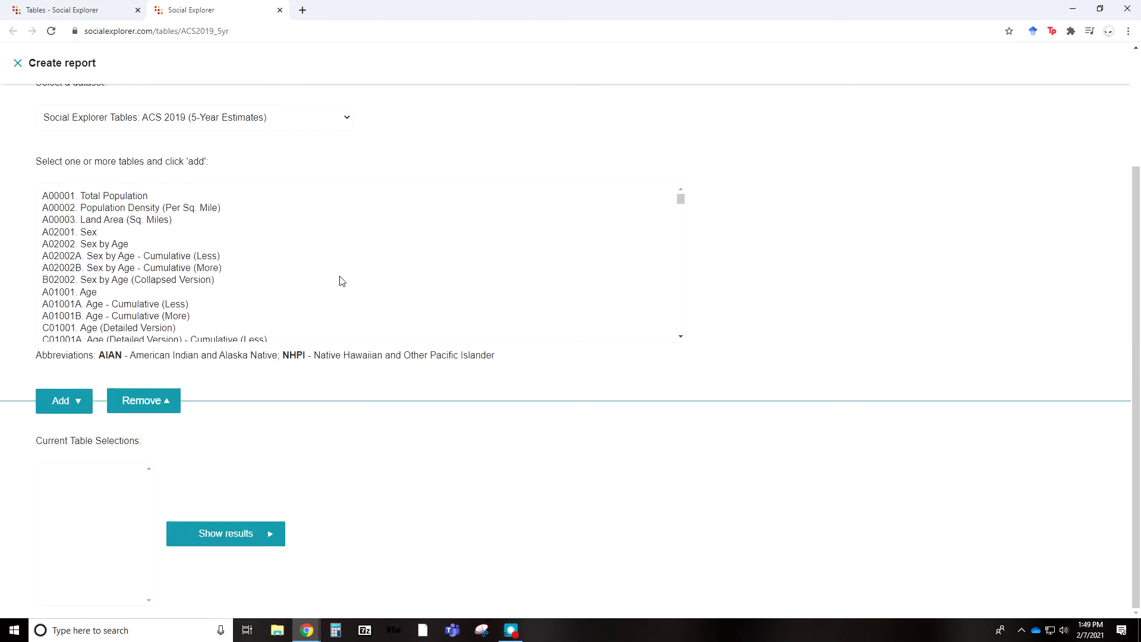
Look through the available ACS 2019 tables and add A00001 Total Population to the table selections
{"action": "scroll", "coordinate": [156, 265], "scroll_direction": "down", "scroll_amount": 5}
{"action": "scroll", "coordinate": [174, 262], "scroll_direction": "down", "scroll_amount": 5}
{"action": "scroll", "coordinate": [175, 262], "scroll_direction": "down", "scroll_amount": 15}
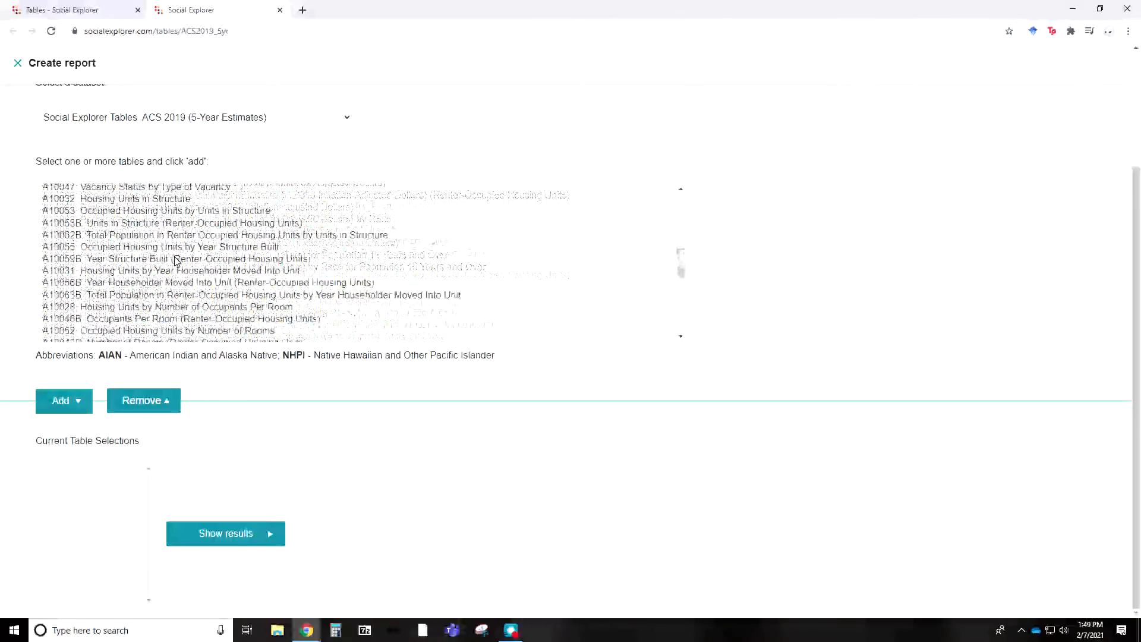
{"action": "scroll", "coordinate": [174, 262], "scroll_direction": "up", "scroll_amount": 5}
{"action": "left_click_drag", "start_coordinate": [680, 275], "coordinate": [681, 197]}
{"action": "left_click", "coordinate": [117, 196]}
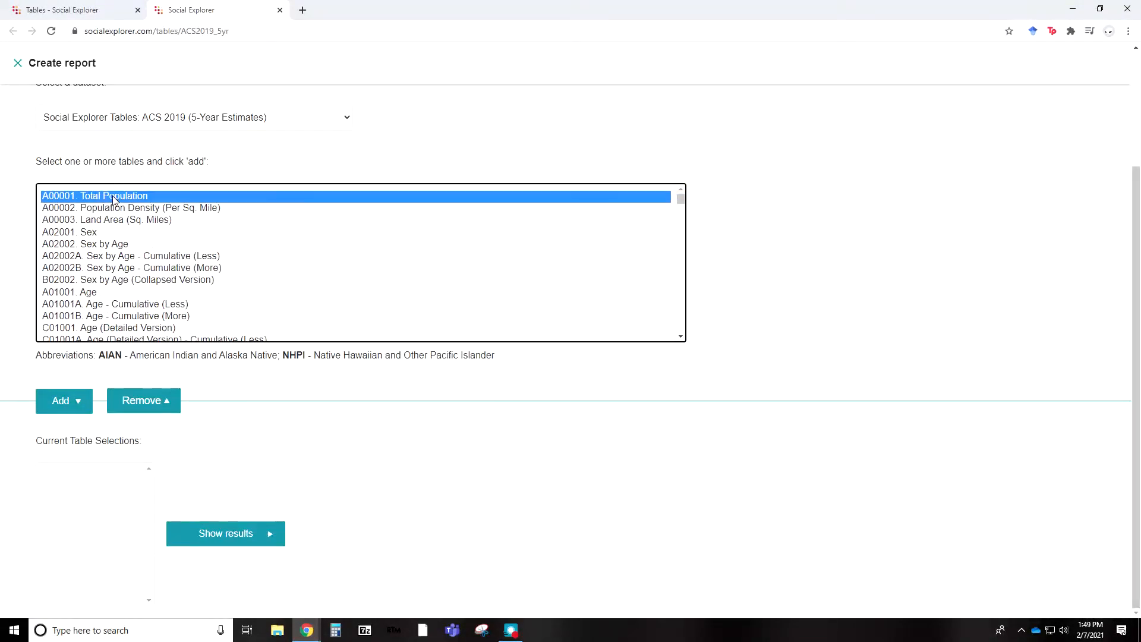
{"action": "left_click", "coordinate": [61, 402]}
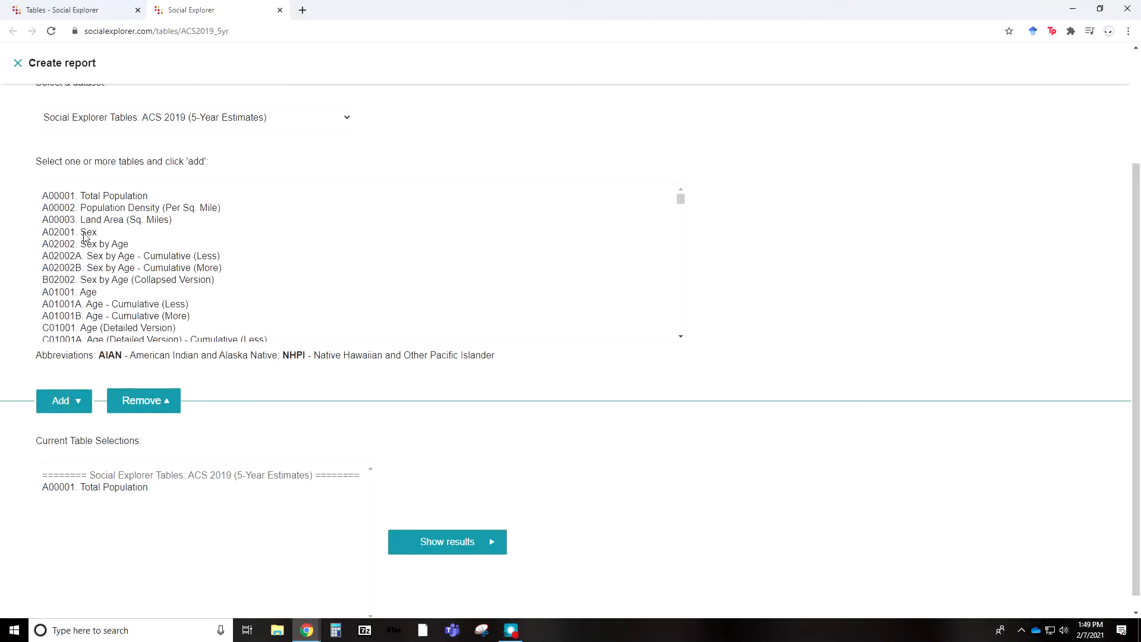
Add the A01001 Age table to the selections and show the report results
{"action": "left_click", "coordinate": [83, 292]}
{"action": "left_click", "coordinate": [62, 401]}
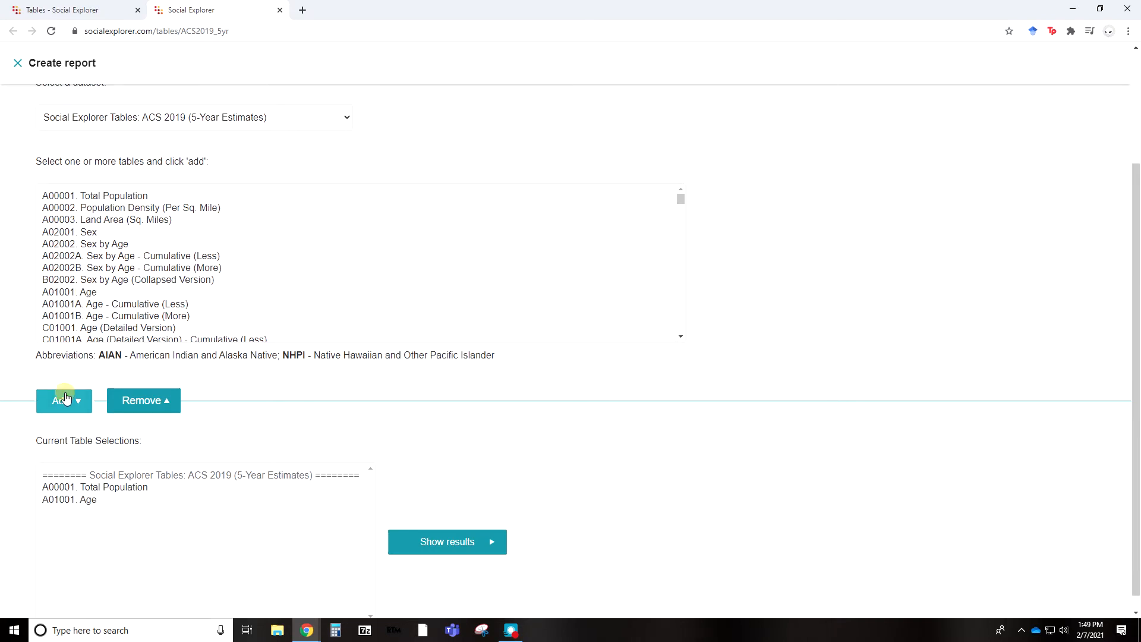
{"action": "left_click", "coordinate": [429, 543]}
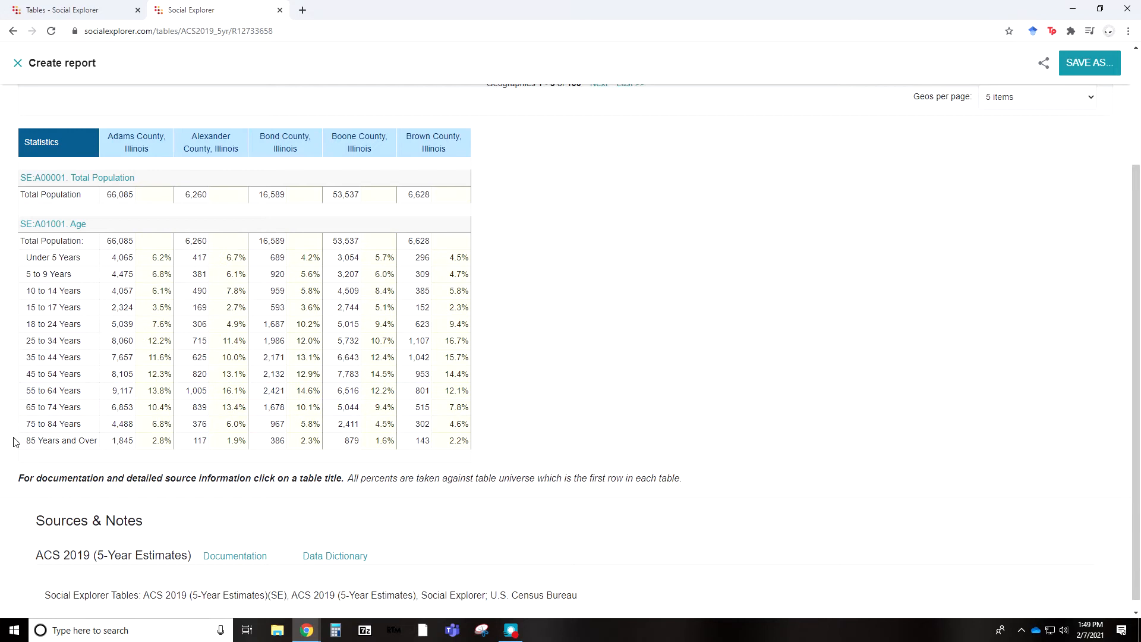
Review the county population and age report, check its Excel download options, and return to the report view
{"action": "scroll", "coordinate": [666, 443], "scroll_direction": "down", "scroll_amount": 1}
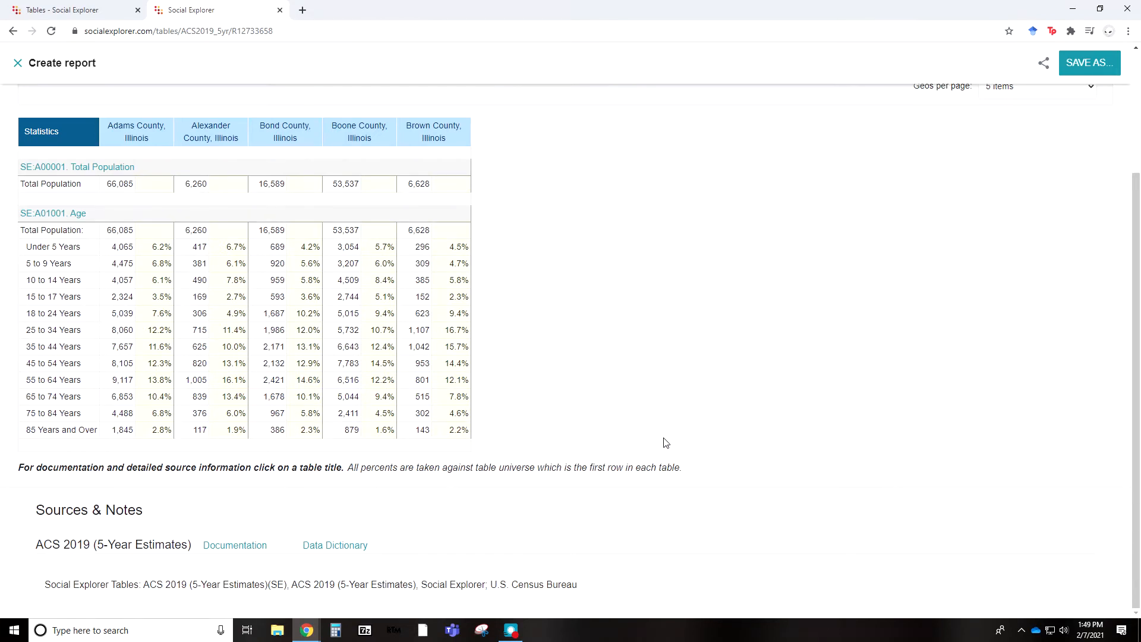
{"action": "scroll", "coordinate": [665, 443], "scroll_direction": "up", "scroll_amount": 3}
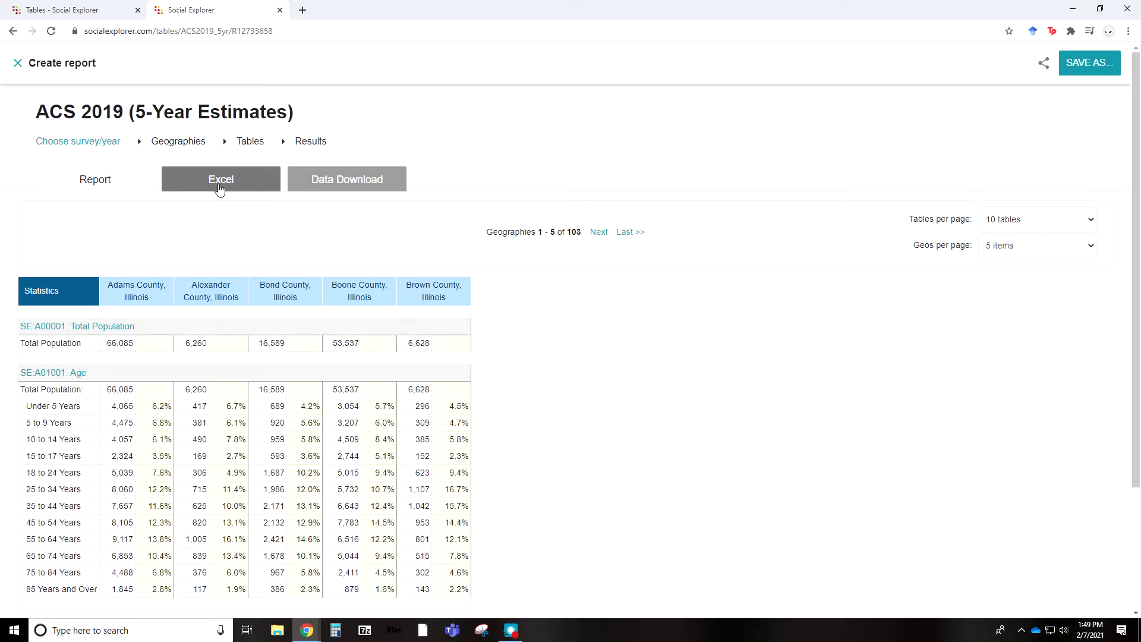
{"action": "left_click", "coordinate": [219, 189]}
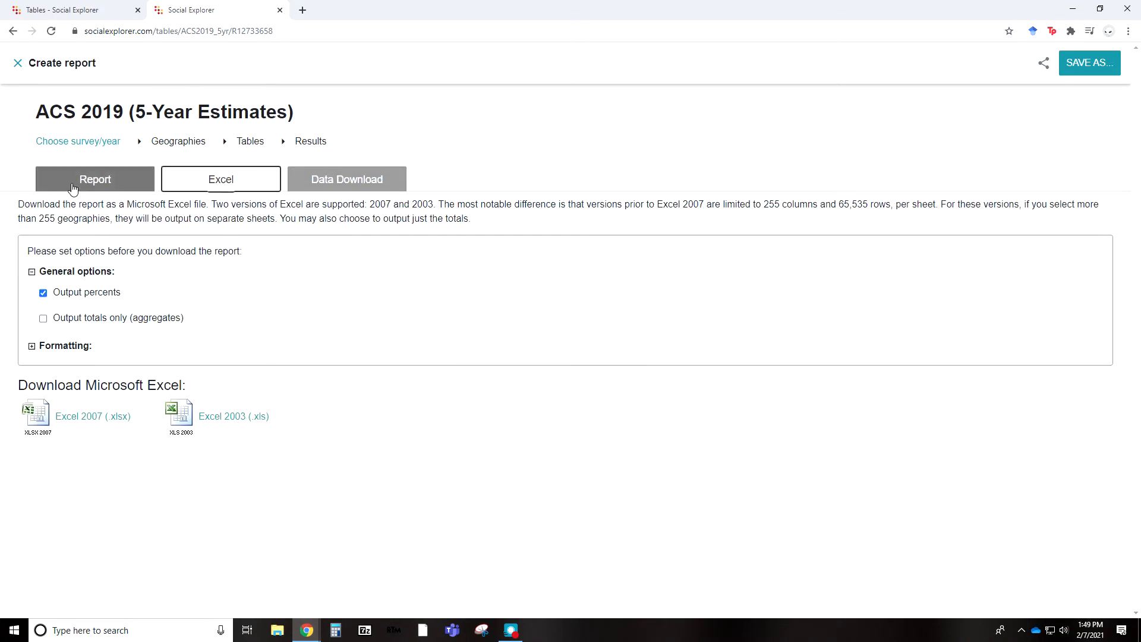
{"action": "left_click", "coordinate": [71, 189]}
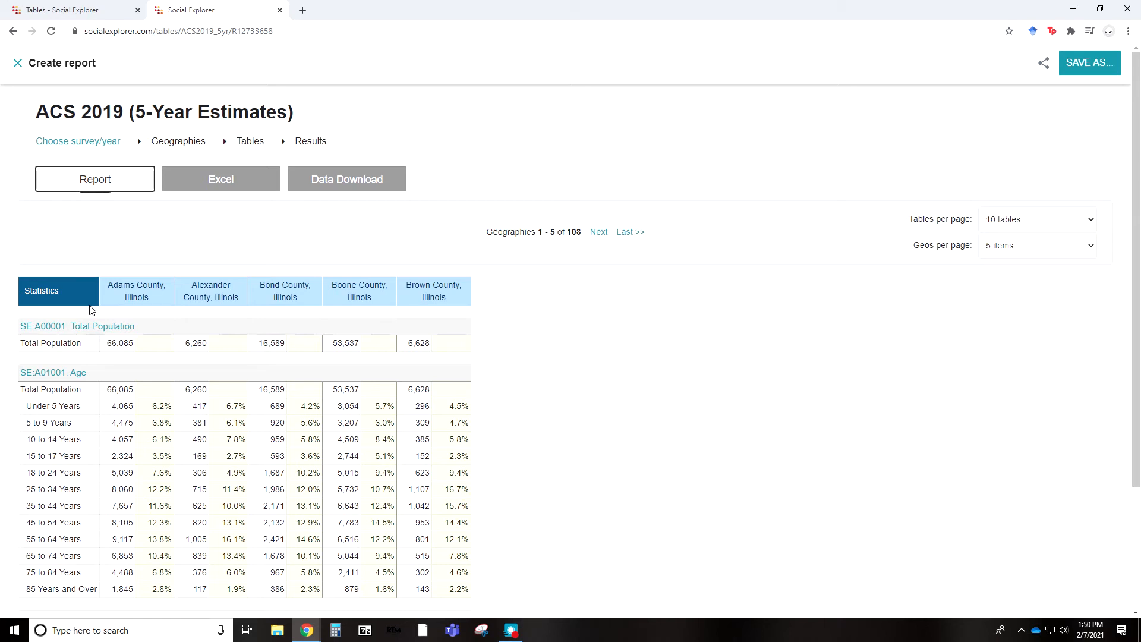
Review the report's CSV data download and output options, and close the report page
{"action": "left_click", "coordinate": [319, 179]}
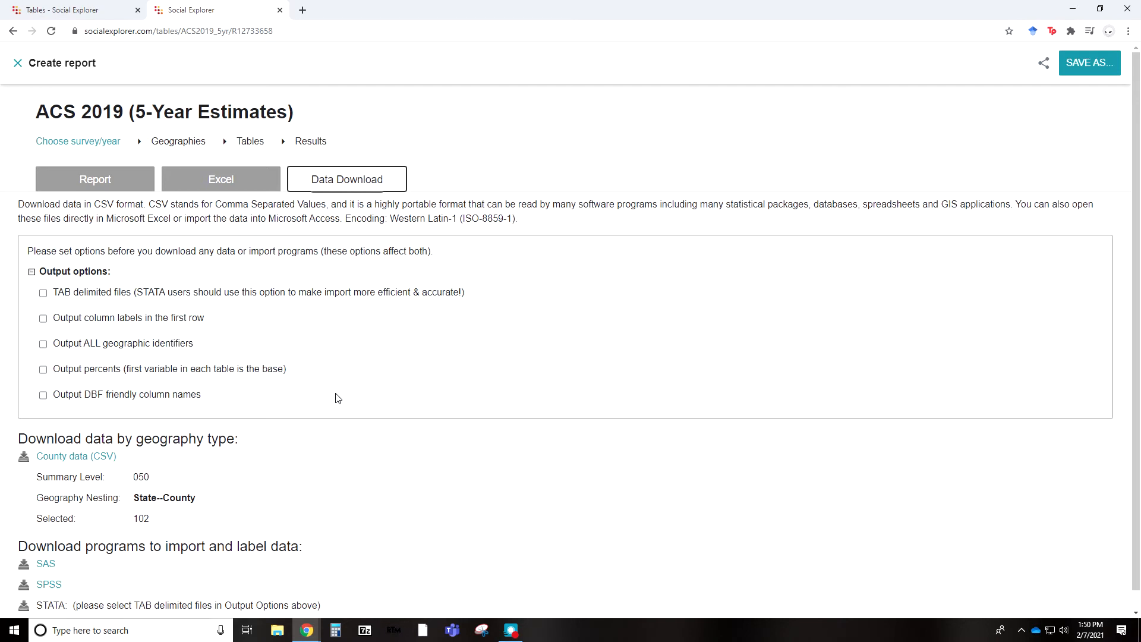
{"action": "scroll", "coordinate": [318, 381], "scroll_direction": "down", "scroll_amount": 1}
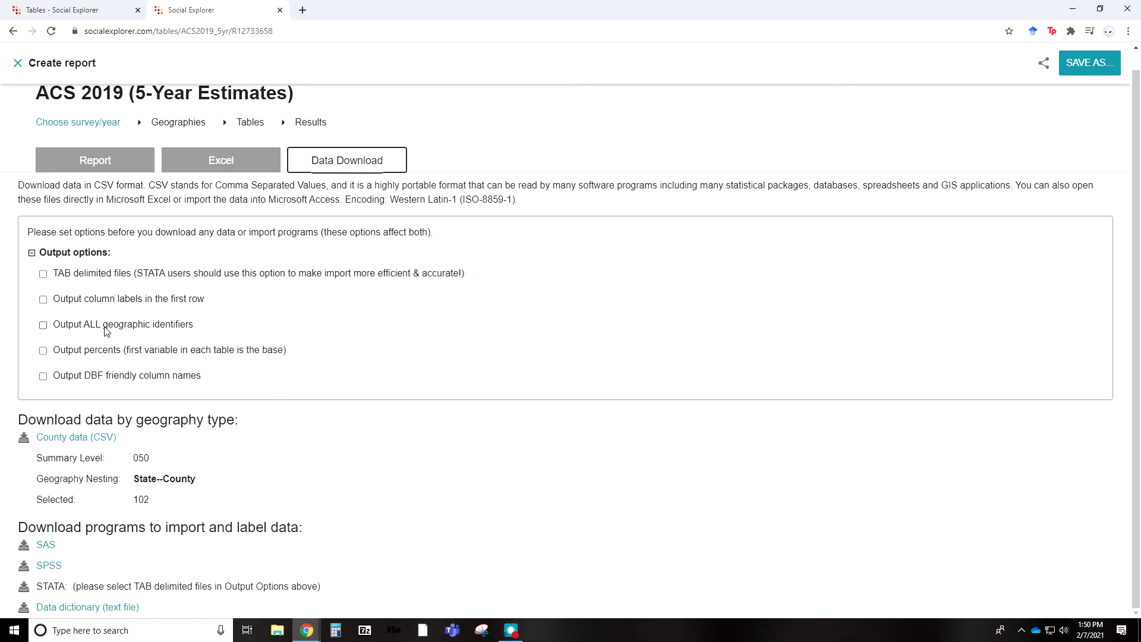
{"action": "scroll", "coordinate": [108, 331], "scroll_direction": "up", "scroll_amount": 1}
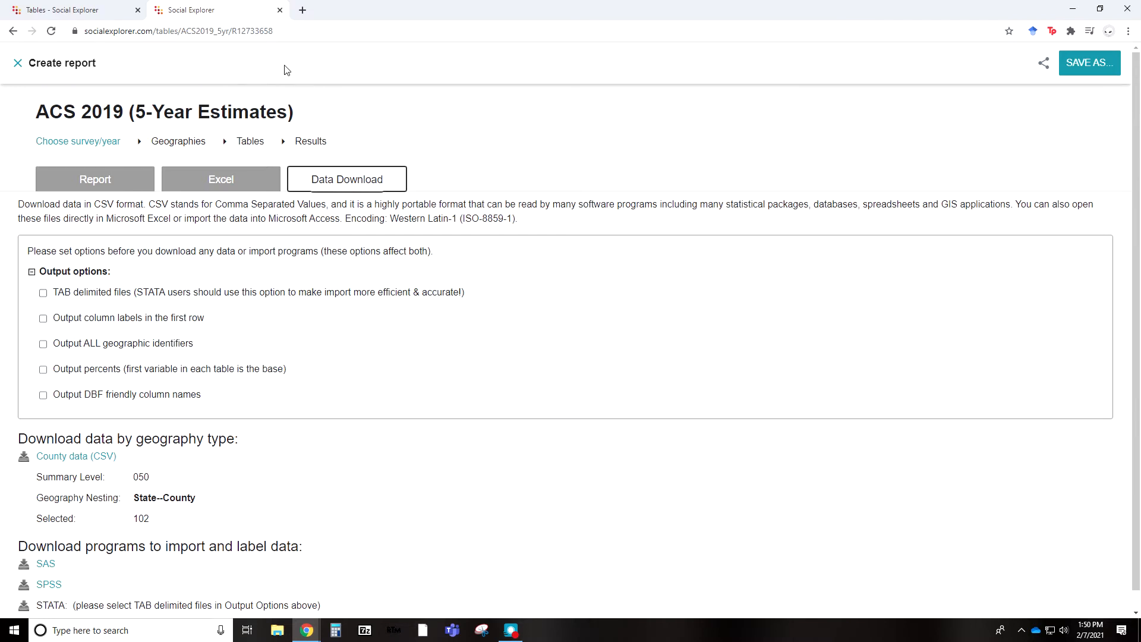
{"action": "left_click", "coordinate": [280, 10]}
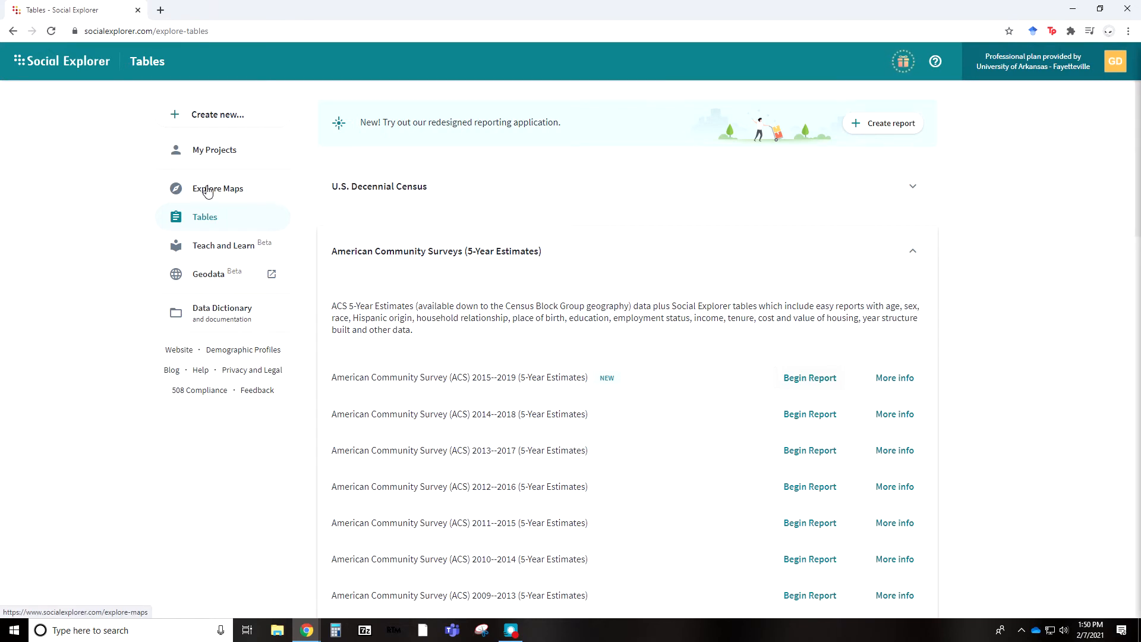
Look through the map datasets on the Explore Maps page and open the U.S. Crime Data map
{"action": "left_click", "coordinate": [207, 190]}
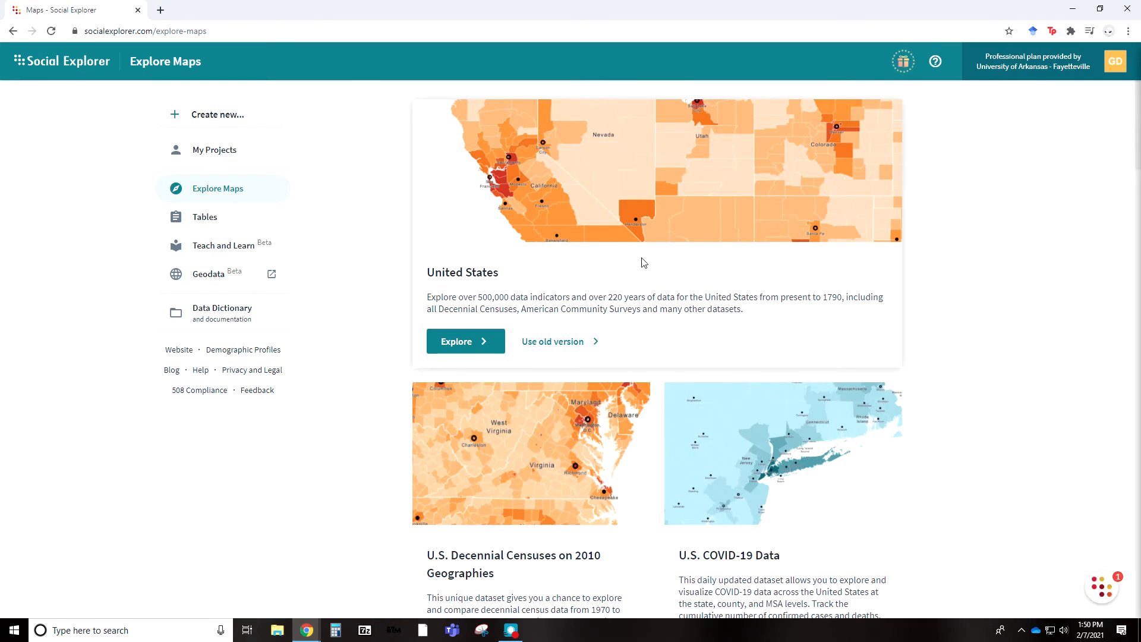
{"action": "scroll", "coordinate": [984, 359], "scroll_direction": "down", "scroll_amount": 13}
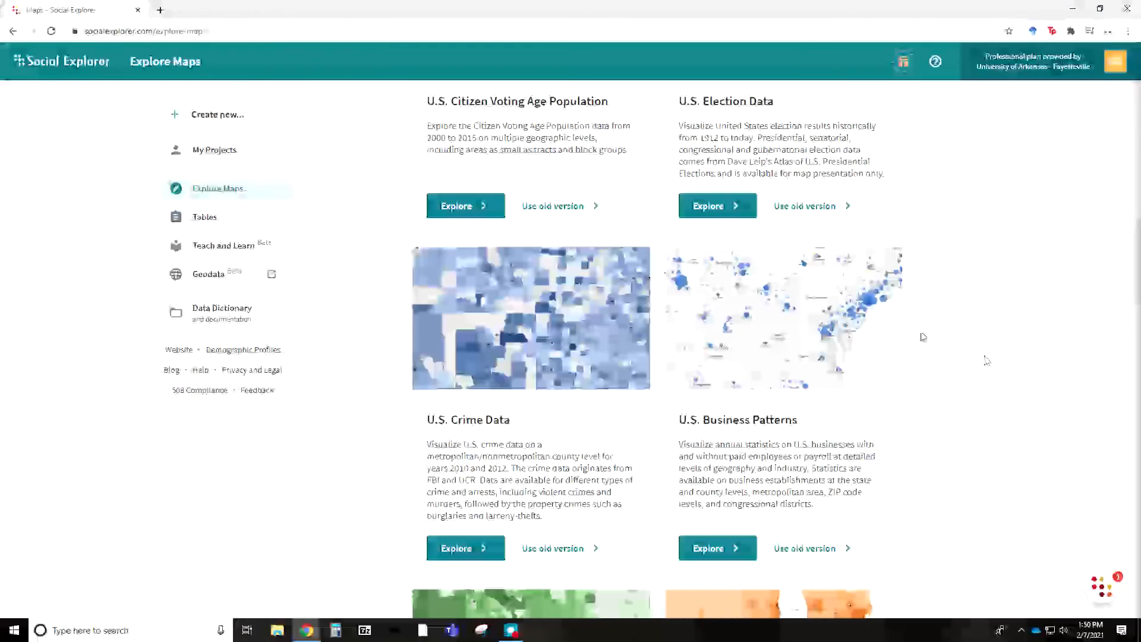
{"action": "scroll", "coordinate": [990, 279], "scroll_direction": "up", "scroll_amount": 13}
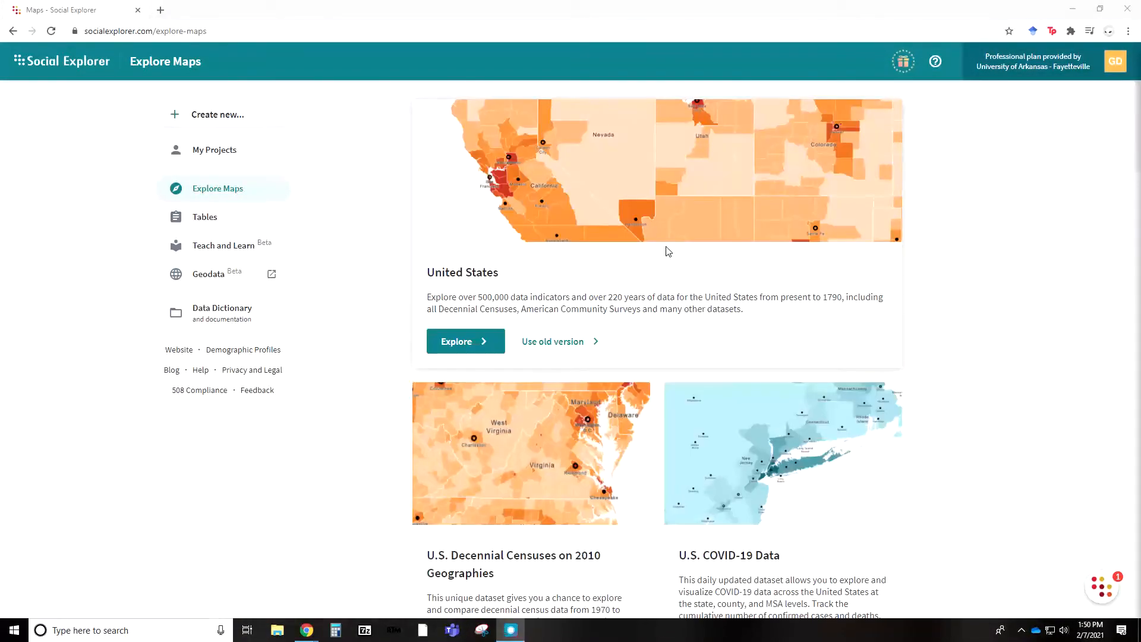
{"action": "scroll", "coordinate": [484, 254], "scroll_direction": "down", "scroll_amount": 1}
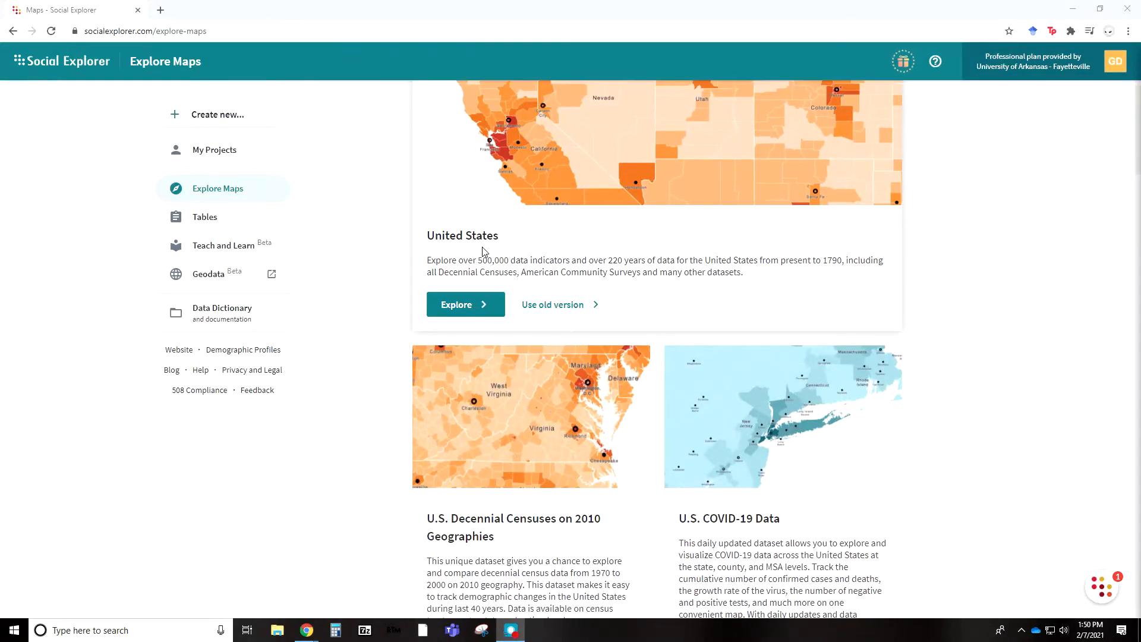
{"action": "scroll", "coordinate": [478, 262], "scroll_direction": "up", "scroll_amount": 1}
{"action": "scroll", "coordinate": [471, 271], "scroll_direction": "down", "scroll_amount": 8}
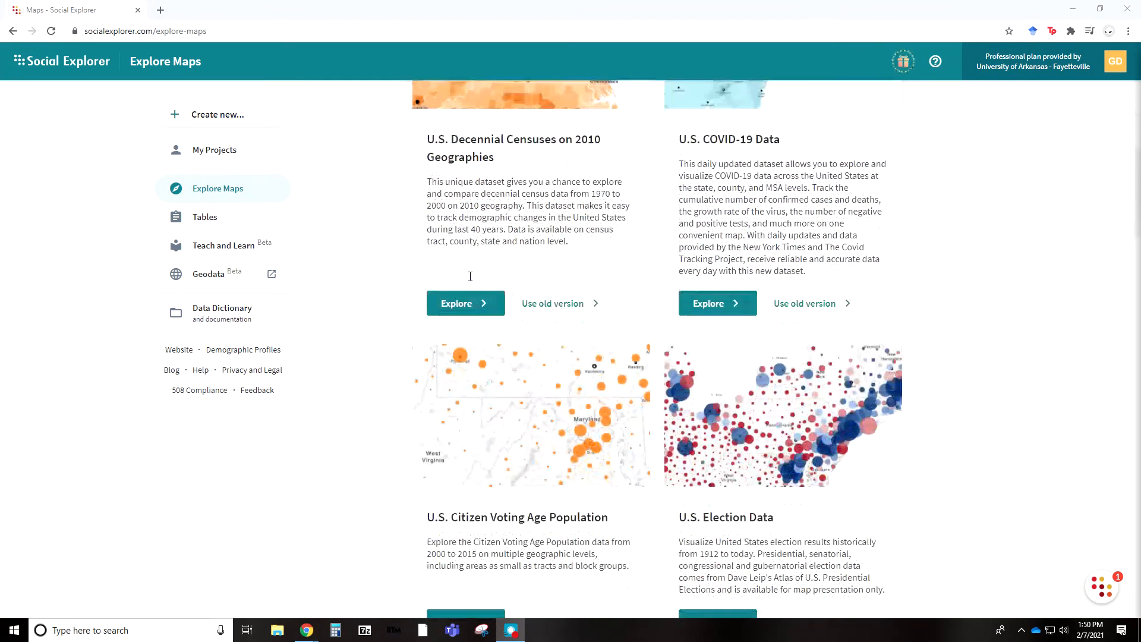
{"action": "scroll", "coordinate": [470, 276], "scroll_direction": "up", "scroll_amount": 2}
{"action": "scroll", "coordinate": [464, 357], "scroll_direction": "down", "scroll_amount": 9}
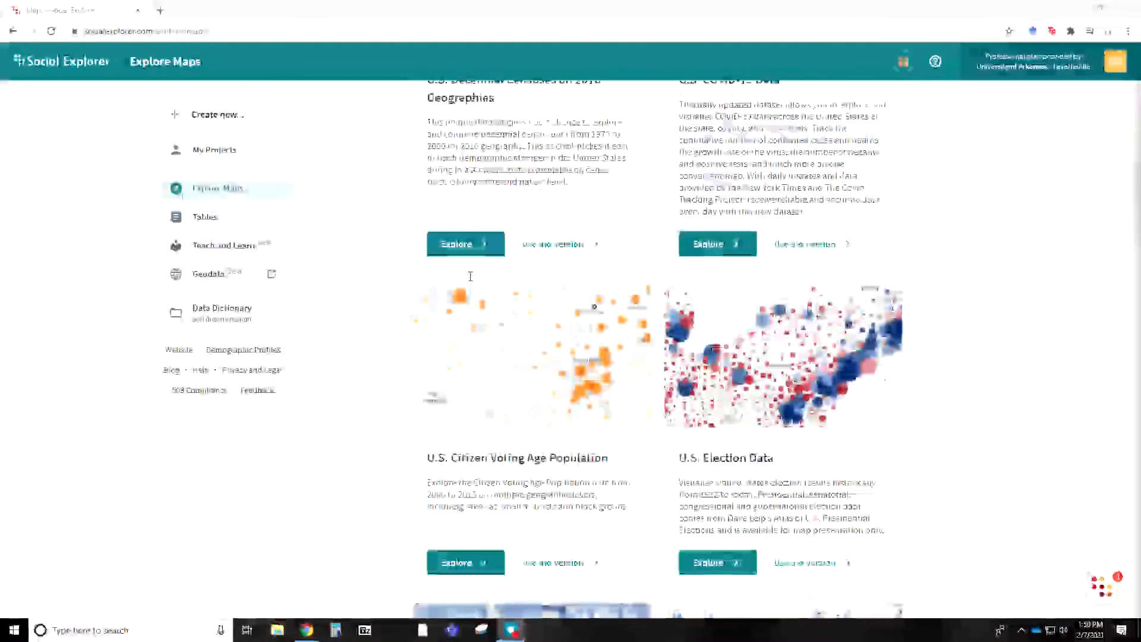
{"action": "left_click", "coordinate": [473, 551]}
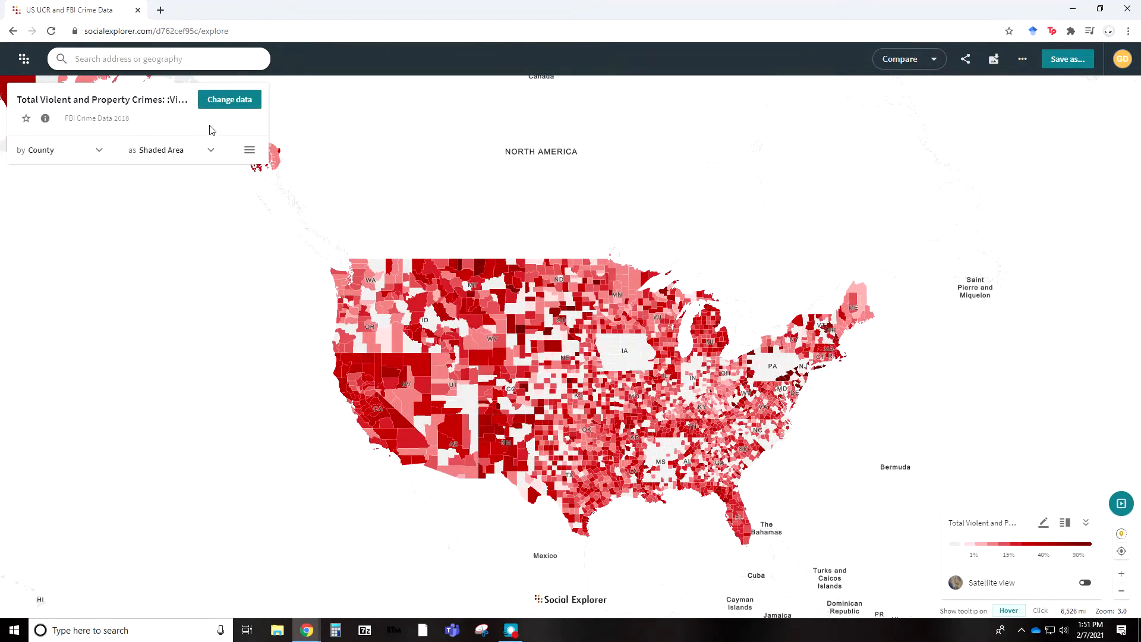
Set the map data year to 2016 and look through the available data categories
{"action": "left_click", "coordinate": [242, 109]}
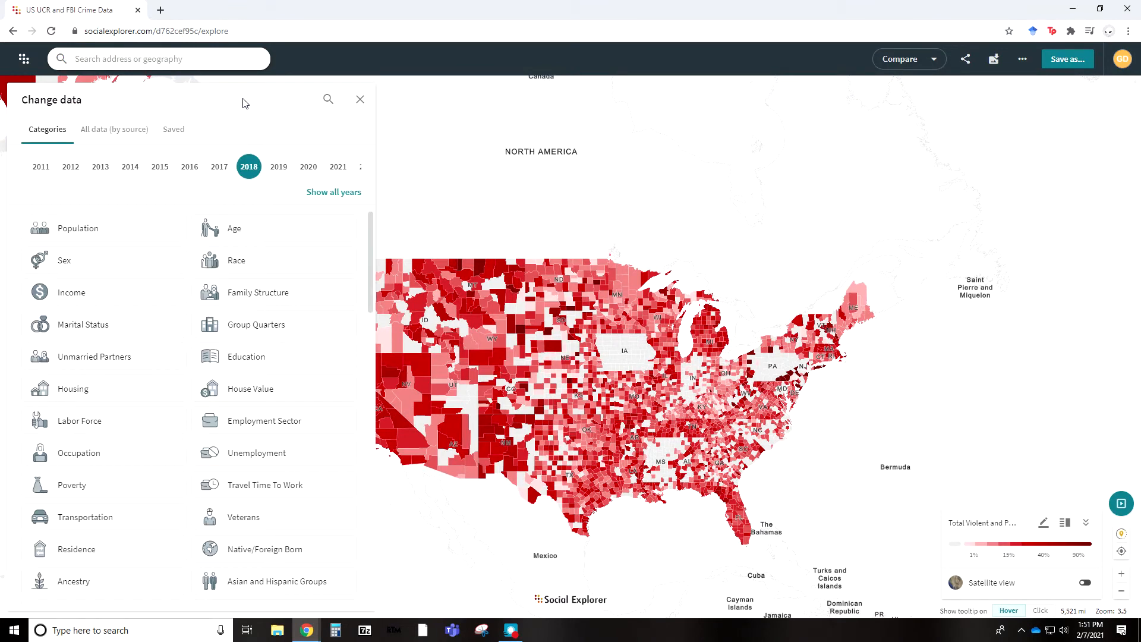
{"action": "left_click", "coordinate": [187, 167]}
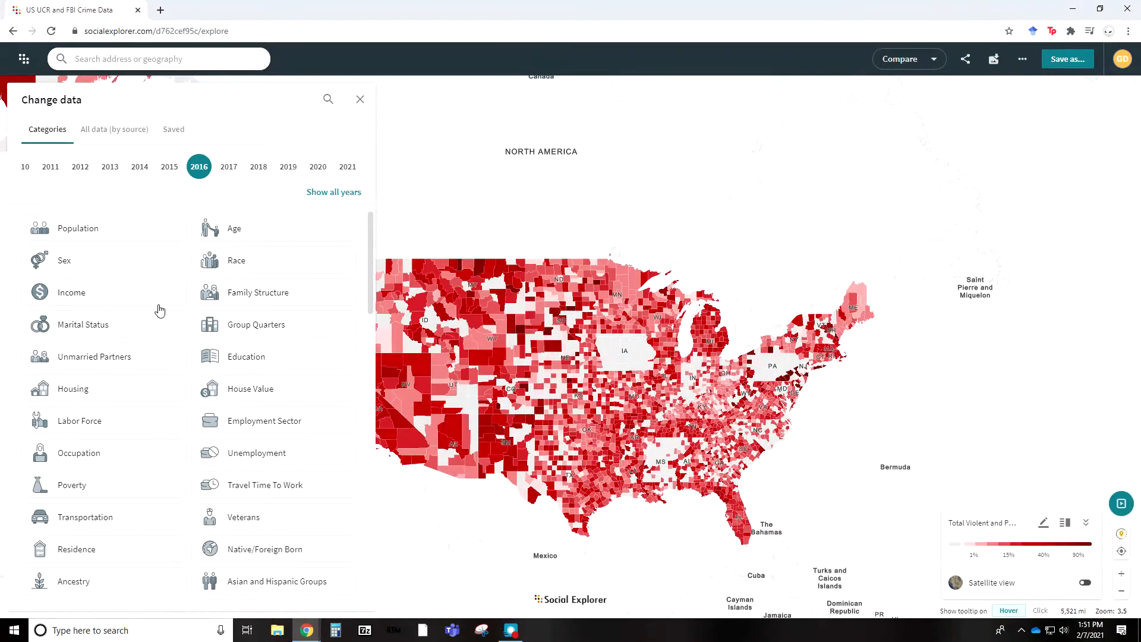
{"action": "scroll", "coordinate": [173, 222], "scroll_direction": "down", "scroll_amount": 2}
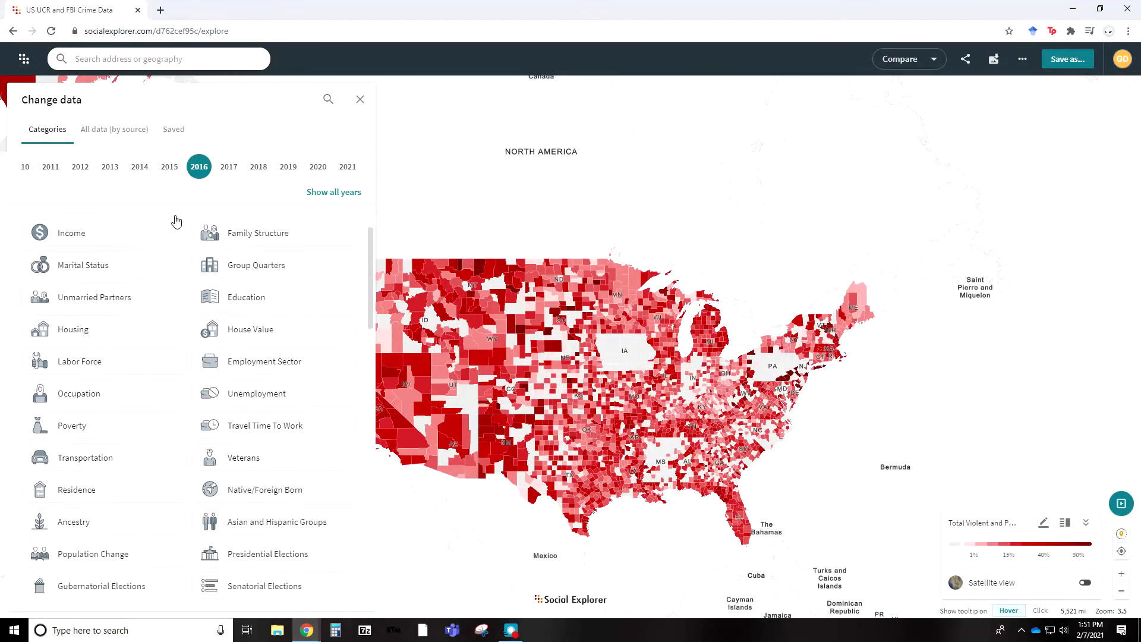
{"action": "scroll", "coordinate": [214, 403], "scroll_direction": "down", "scroll_amount": 3}
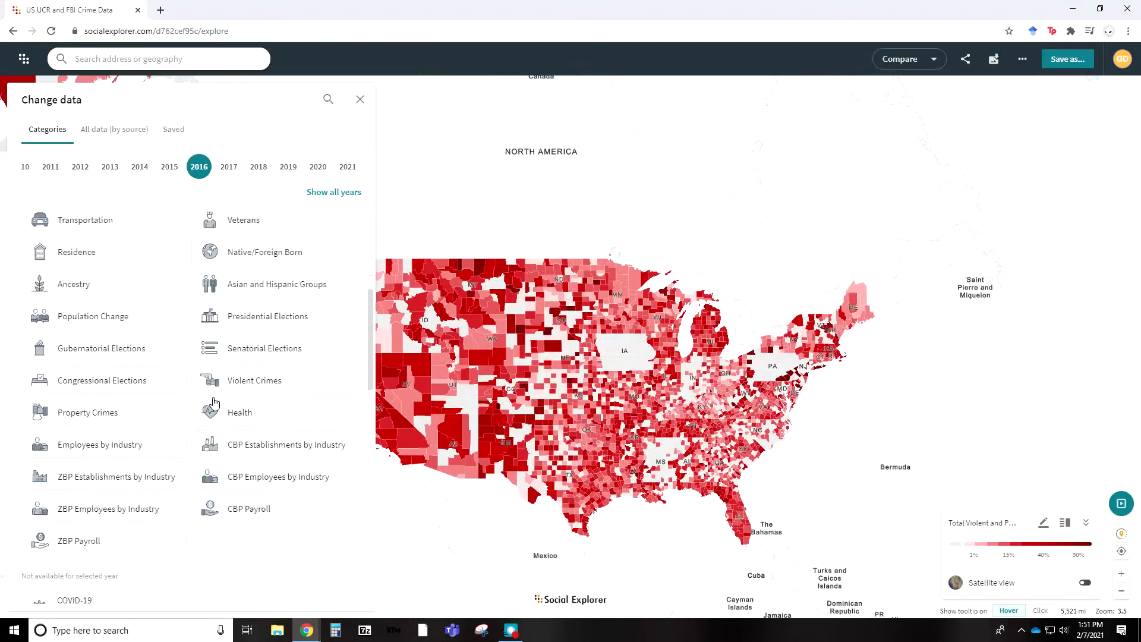
{"action": "scroll", "coordinate": [198, 402], "scroll_direction": "down", "scroll_amount": 2}
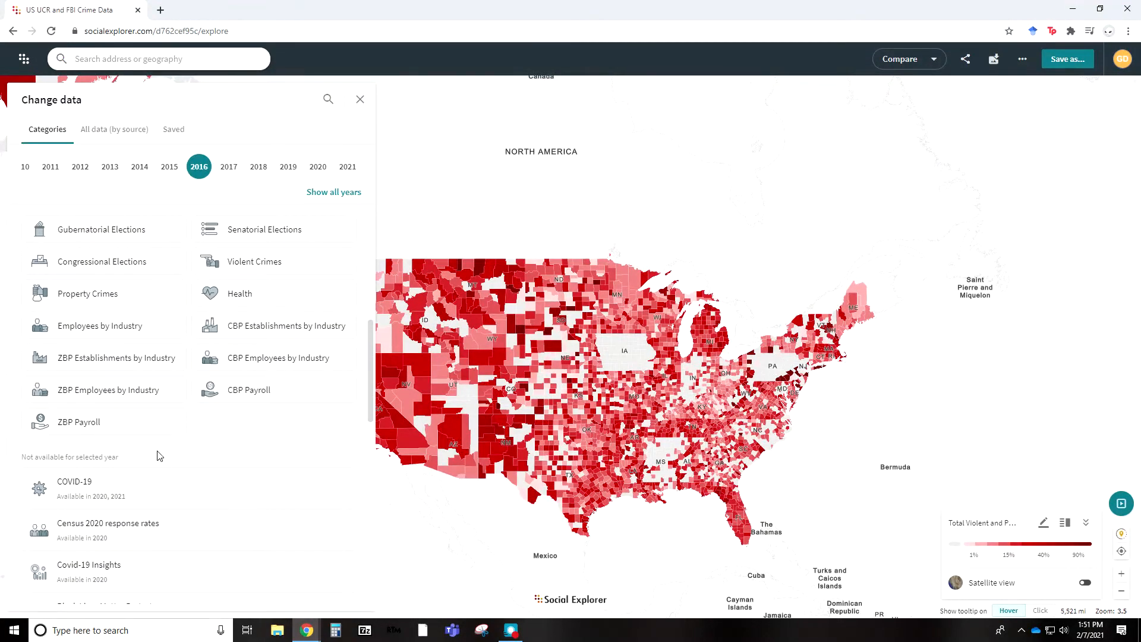
{"action": "scroll", "coordinate": [165, 418], "scroll_direction": "up", "scroll_amount": 3}
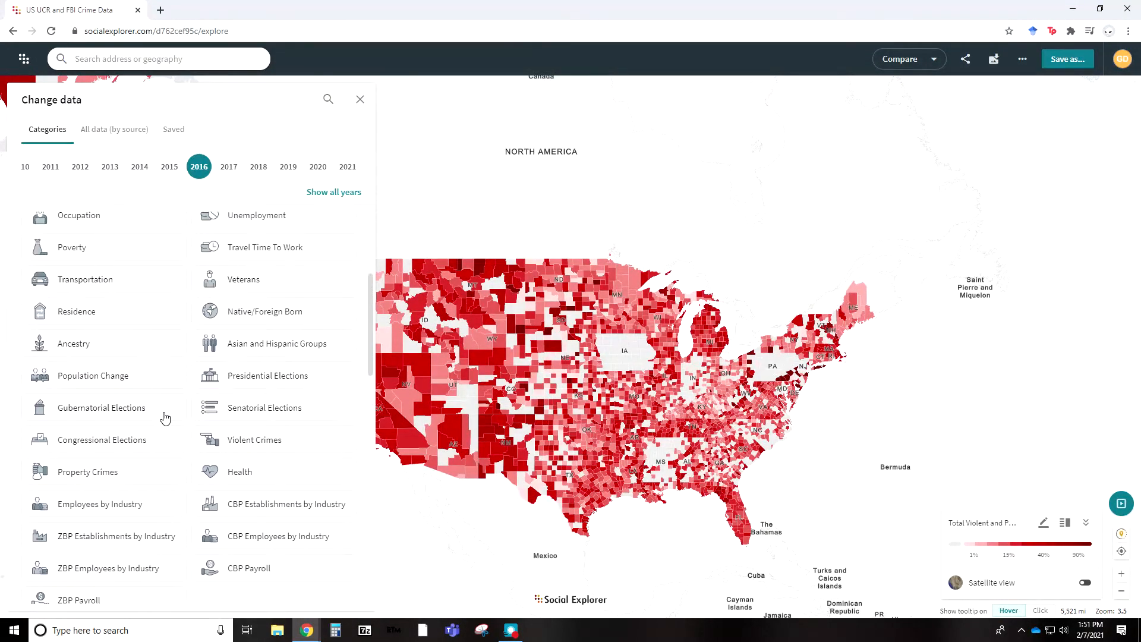
{"action": "scroll", "coordinate": [165, 419], "scroll_direction": "up", "scroll_amount": 4}
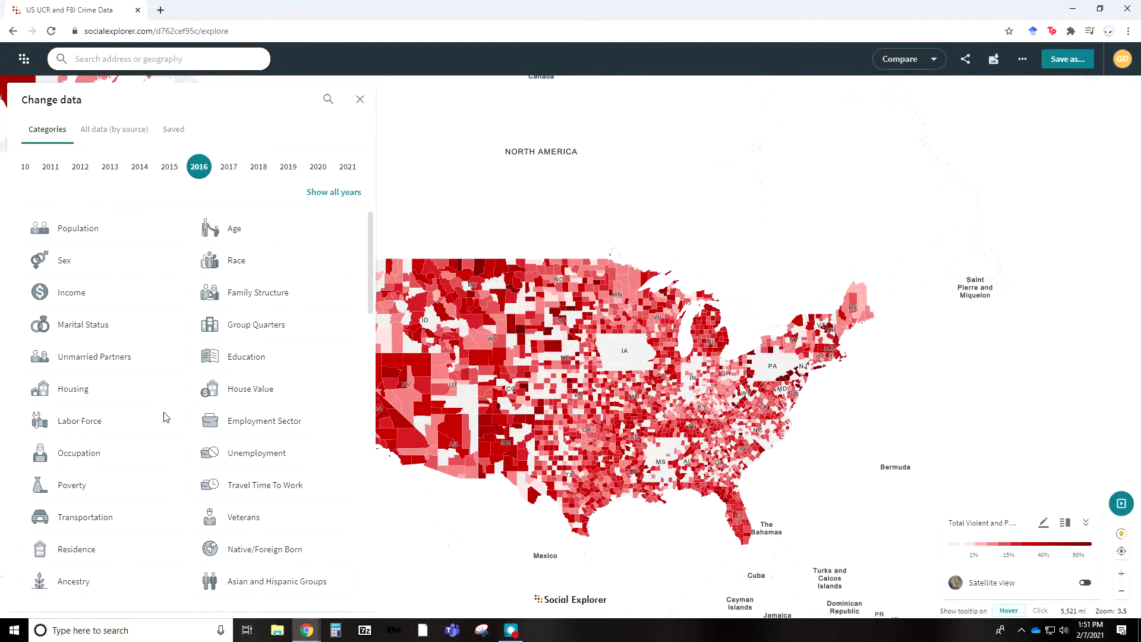
{"action": "scroll", "coordinate": [165, 418], "scroll_direction": "down", "scroll_amount": 4}
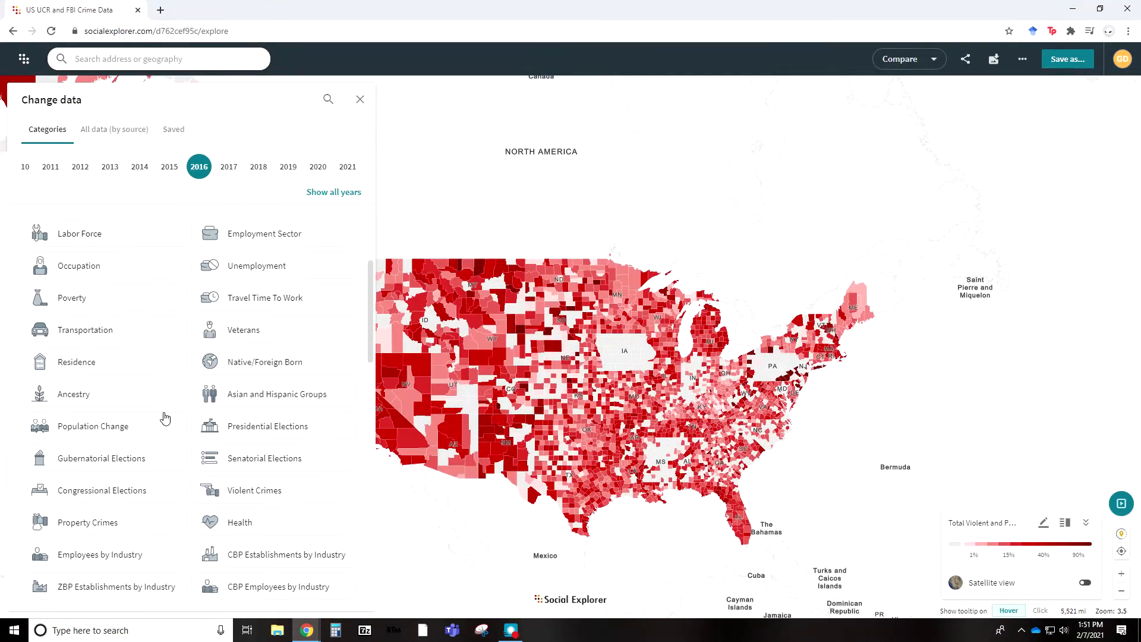
Map the 2016 Violent Crimes Rate per 100,000 population and set the geography level to State
{"action": "left_click", "coordinate": [251, 441]}
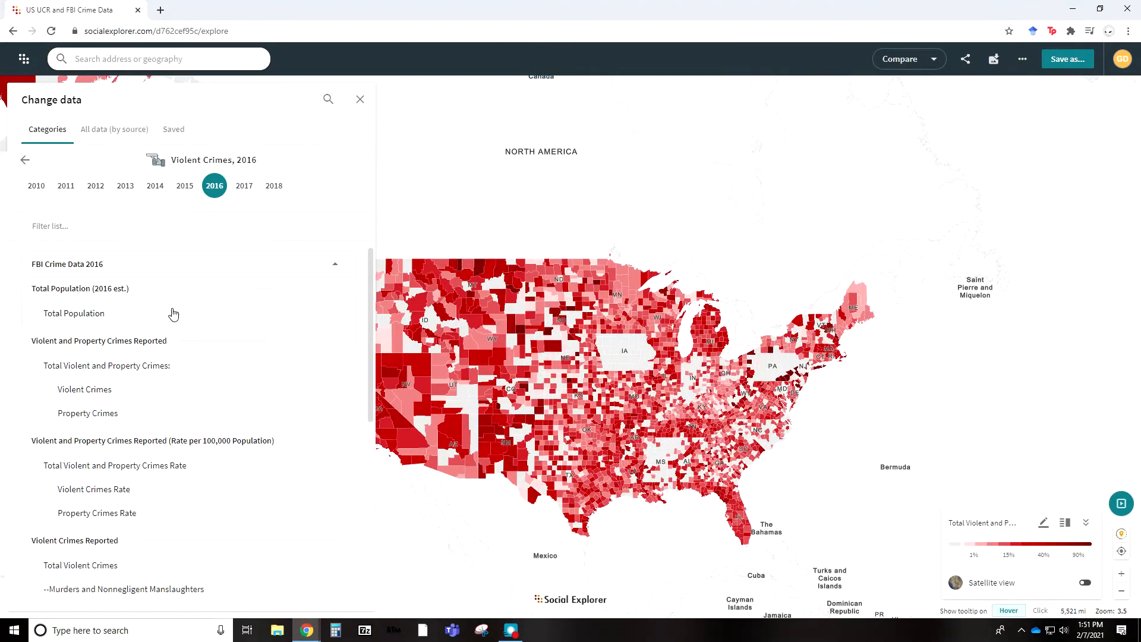
{"action": "scroll", "coordinate": [188, 372], "scroll_direction": "down", "scroll_amount": 1}
{"action": "scroll", "coordinate": [188, 372], "scroll_direction": "down", "scroll_amount": 1}
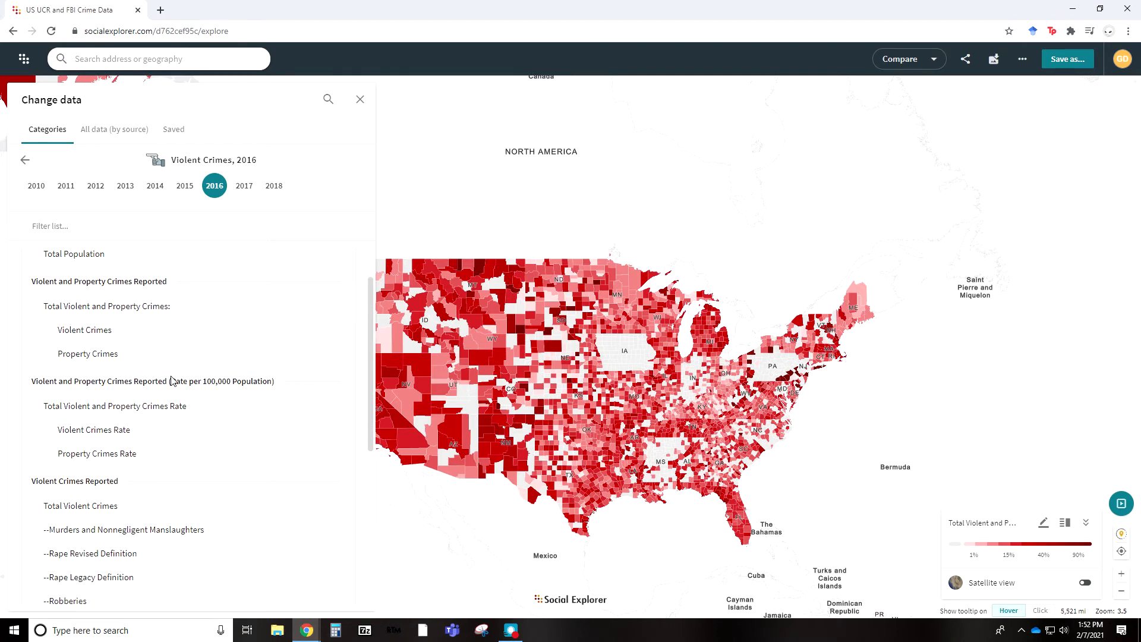
{"action": "left_click", "coordinate": [119, 432]}
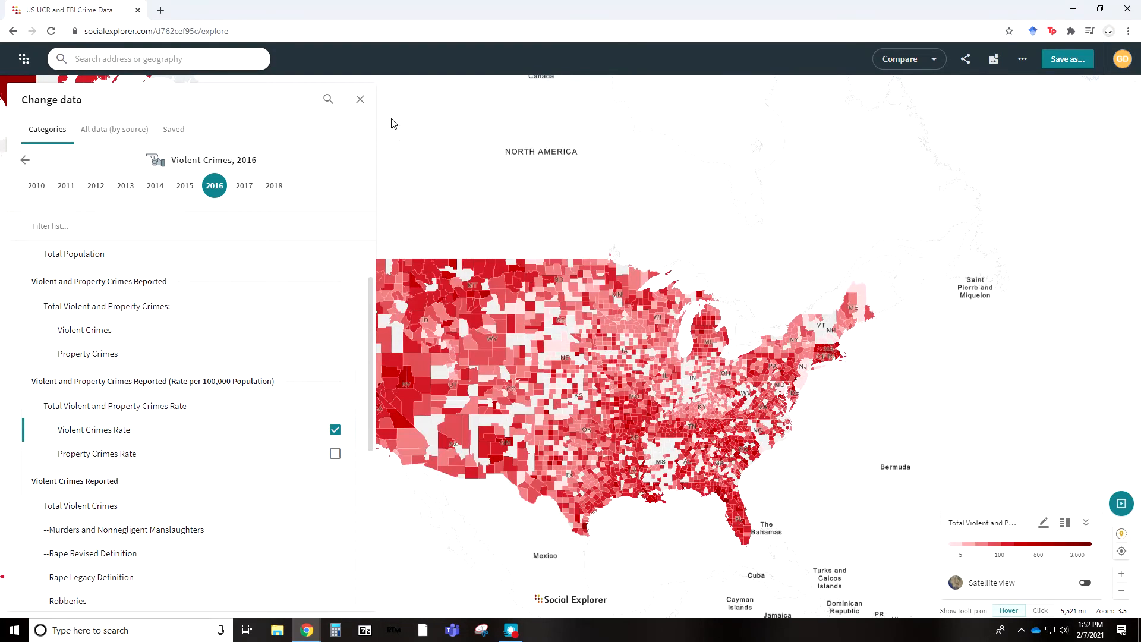
{"action": "left_click", "coordinate": [360, 100]}
{"action": "left_click", "coordinate": [100, 151]}
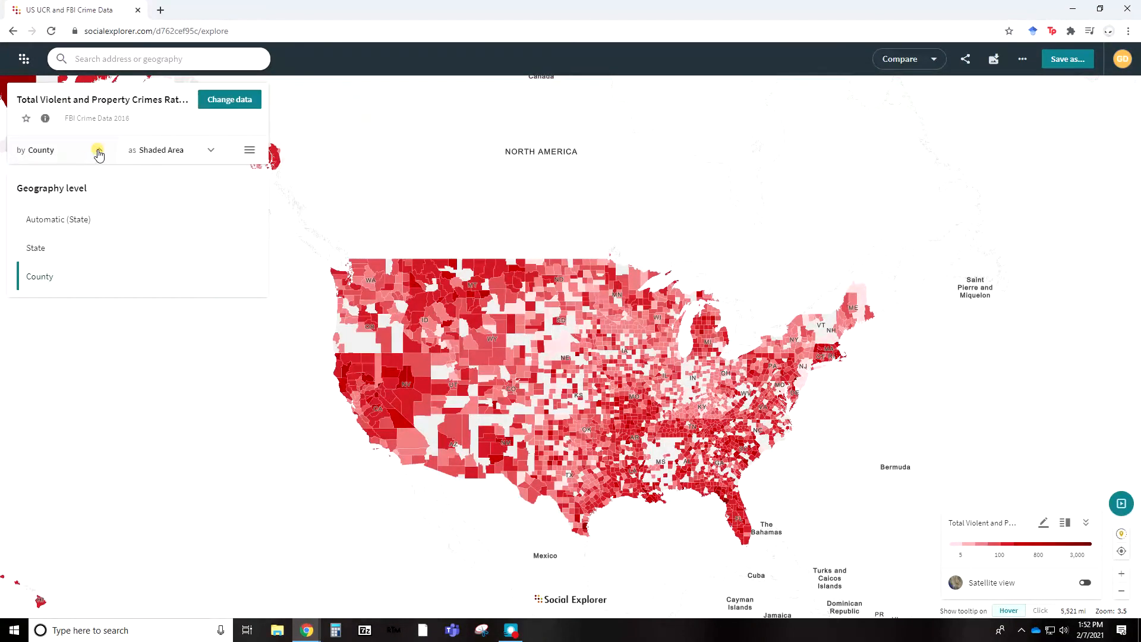
{"action": "left_click", "coordinate": [91, 245]}
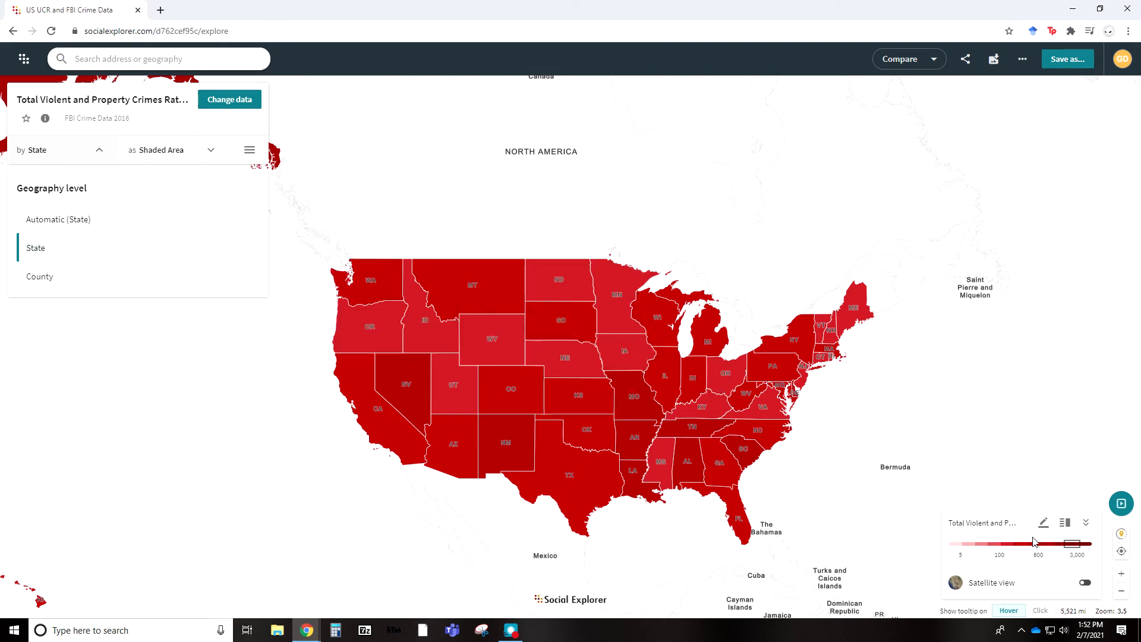
Apply the diverging Cold N Hot color palette to the shaded state map
{"action": "left_click", "coordinate": [250, 153]}
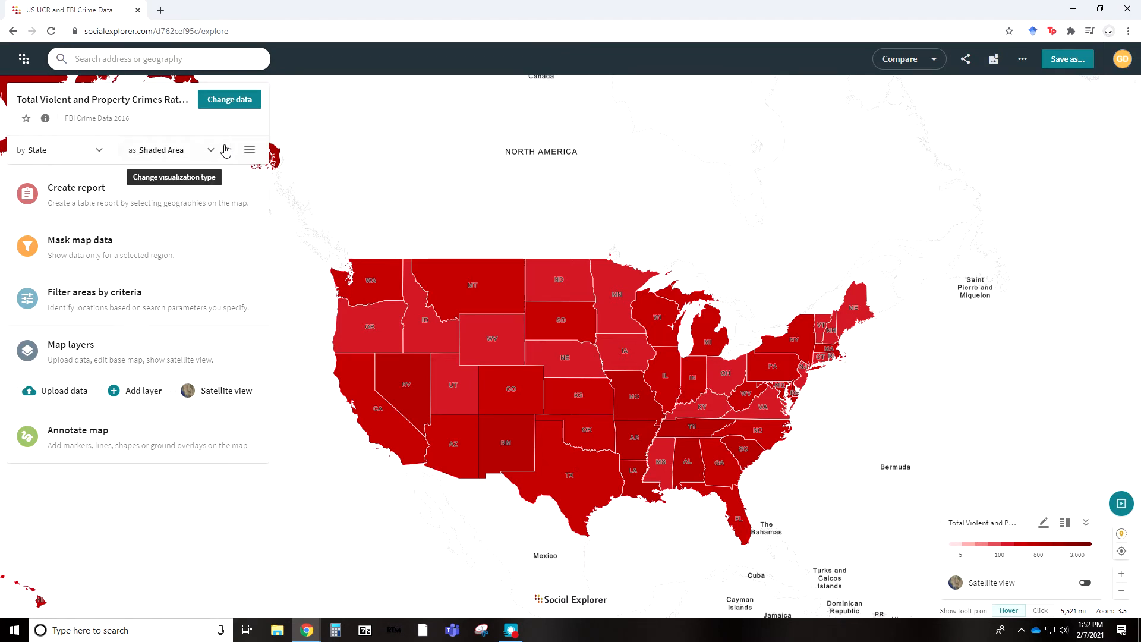
{"action": "left_click", "coordinate": [209, 151]}
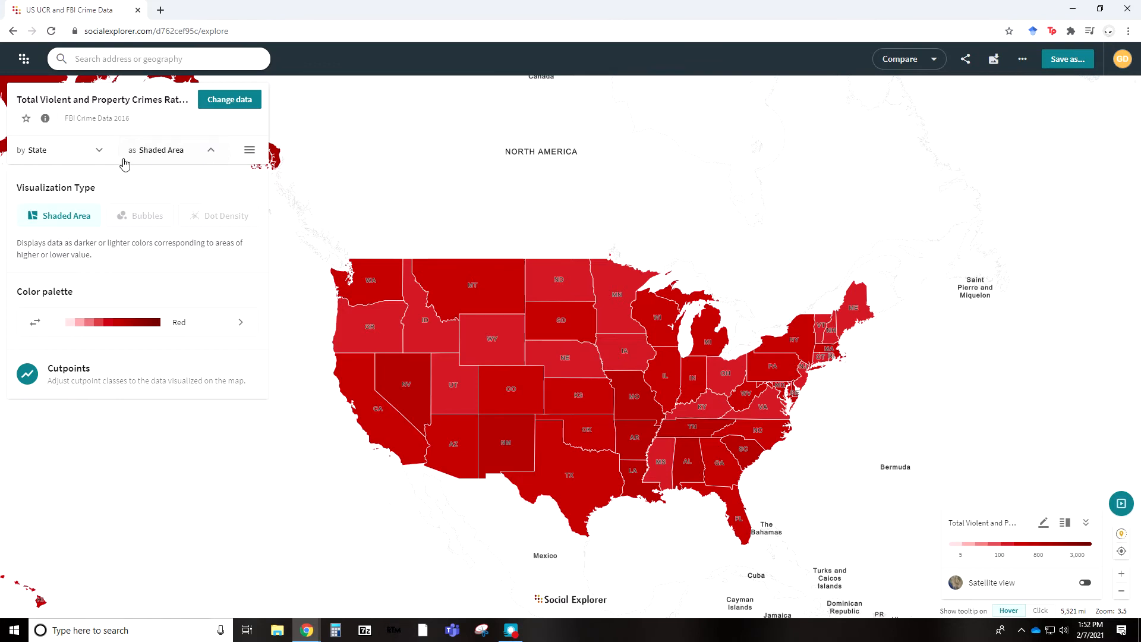
{"action": "left_click", "coordinate": [240, 324]}
{"action": "scroll", "coordinate": [238, 332], "scroll_direction": "down", "scroll_amount": 6}
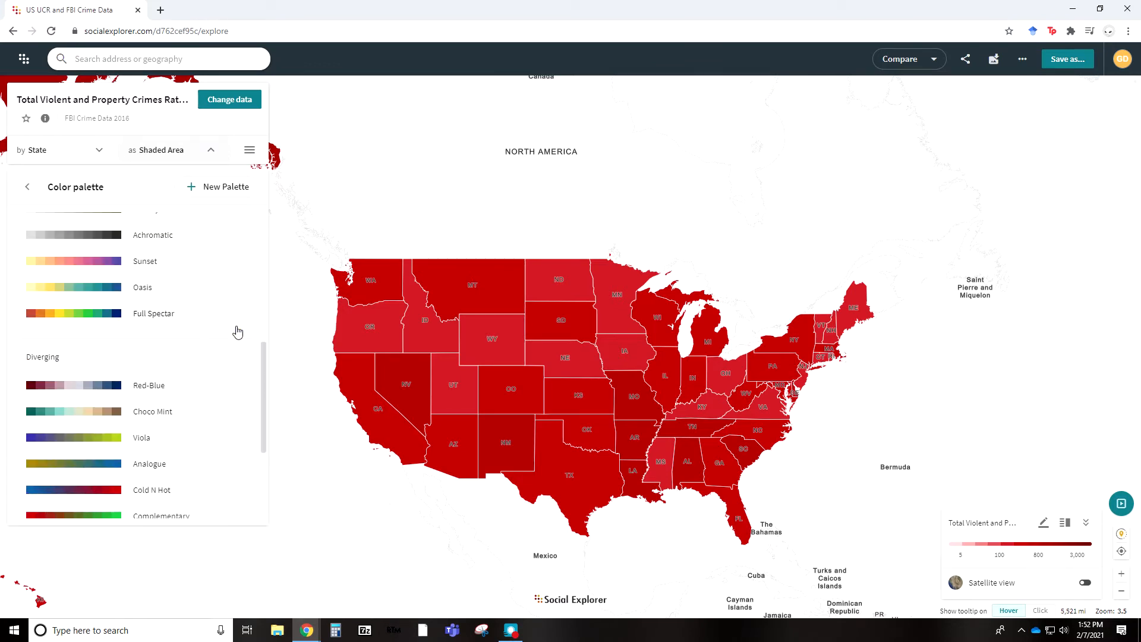
{"action": "scroll", "coordinate": [238, 332], "scroll_direction": "down", "scroll_amount": 1}
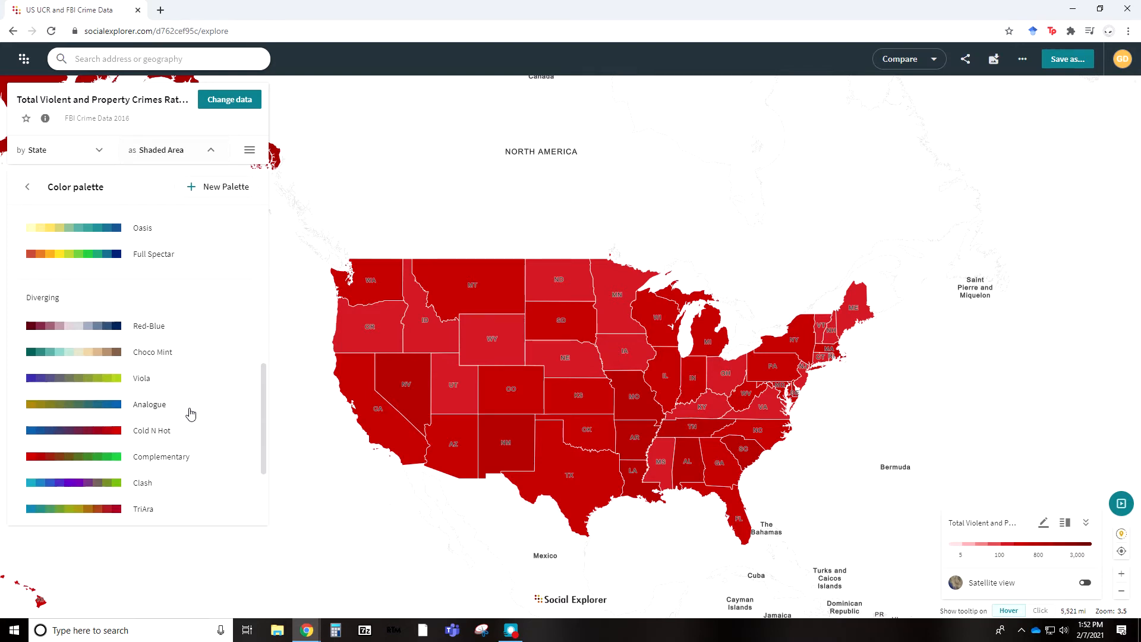
{"action": "left_click", "coordinate": [140, 436]}
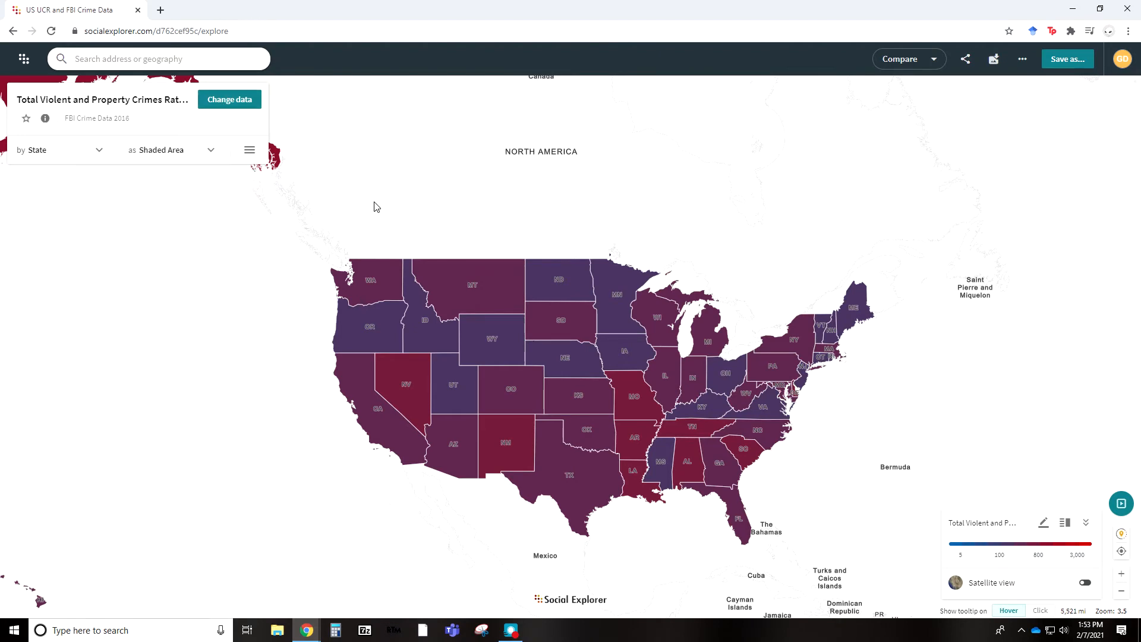
Edit the map's cutpoints, setting the classification method to Quantile
{"action": "left_click_drag", "start_coordinate": [372, 206], "coordinate": [274, 502]}
{"action": "scroll", "coordinate": [561, 434], "scroll_direction": "up", "scroll_amount": 3}
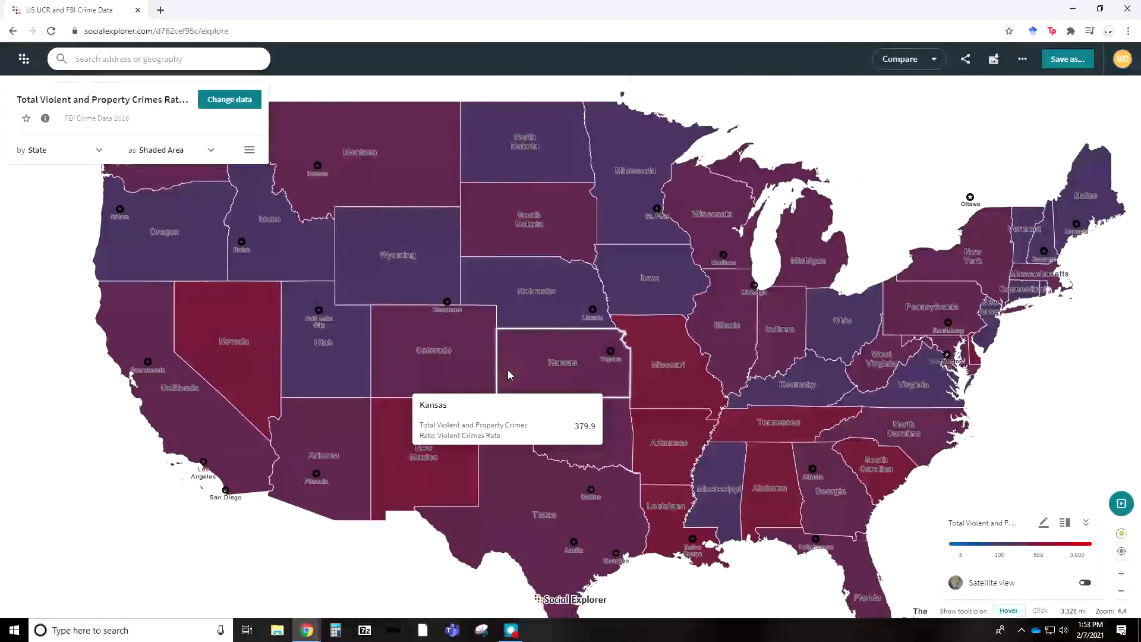
{"action": "scroll", "coordinate": [529, 384], "scroll_direction": "down", "scroll_amount": 3}
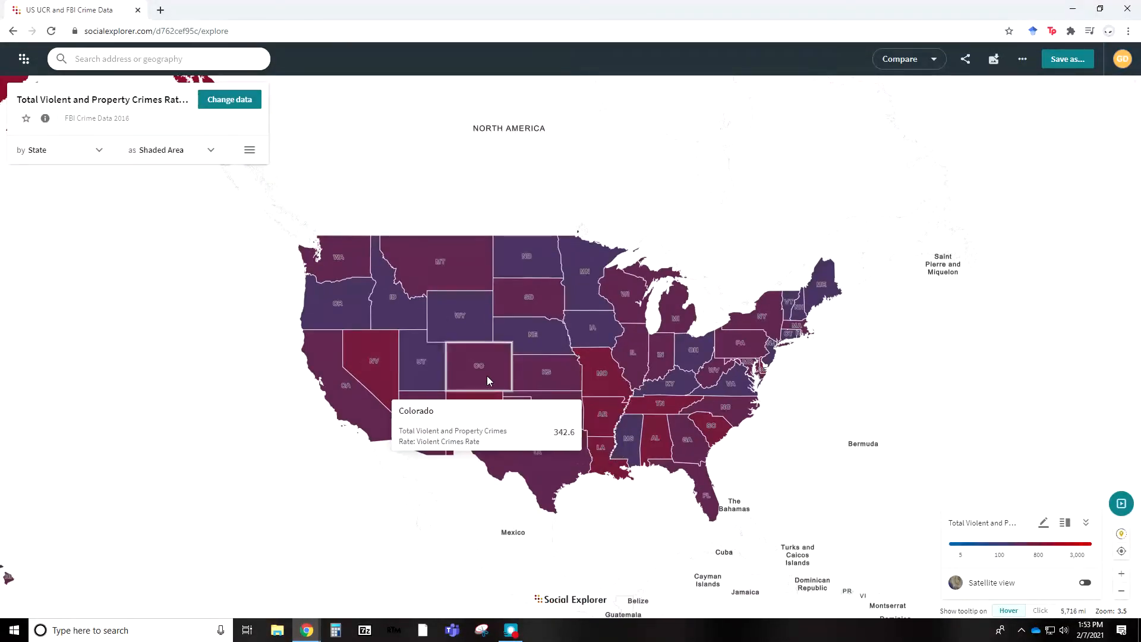
{"action": "left_click", "coordinate": [249, 150]}
{"action": "left_click", "coordinate": [166, 152]}
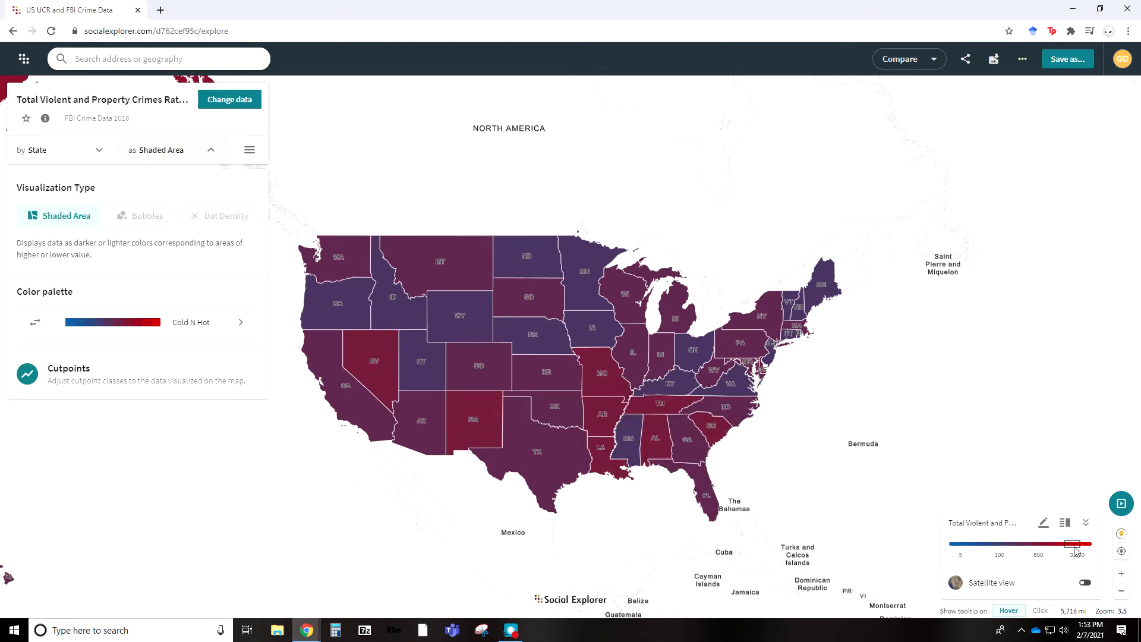
{"action": "left_click", "coordinate": [64, 386]}
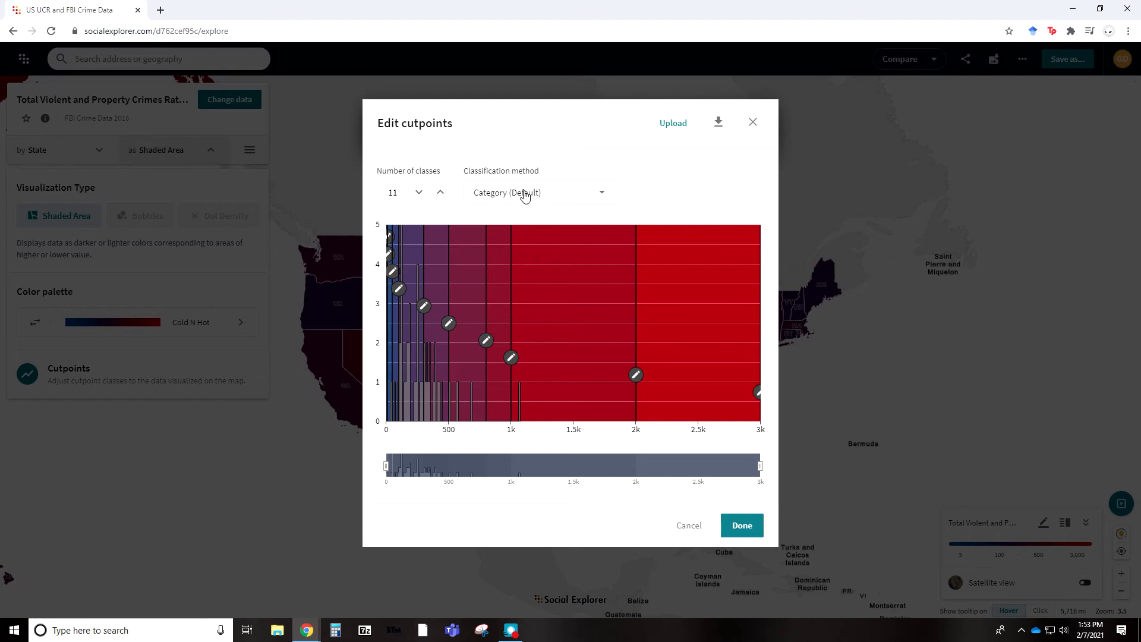
{"action": "left_click", "coordinate": [581, 202]}
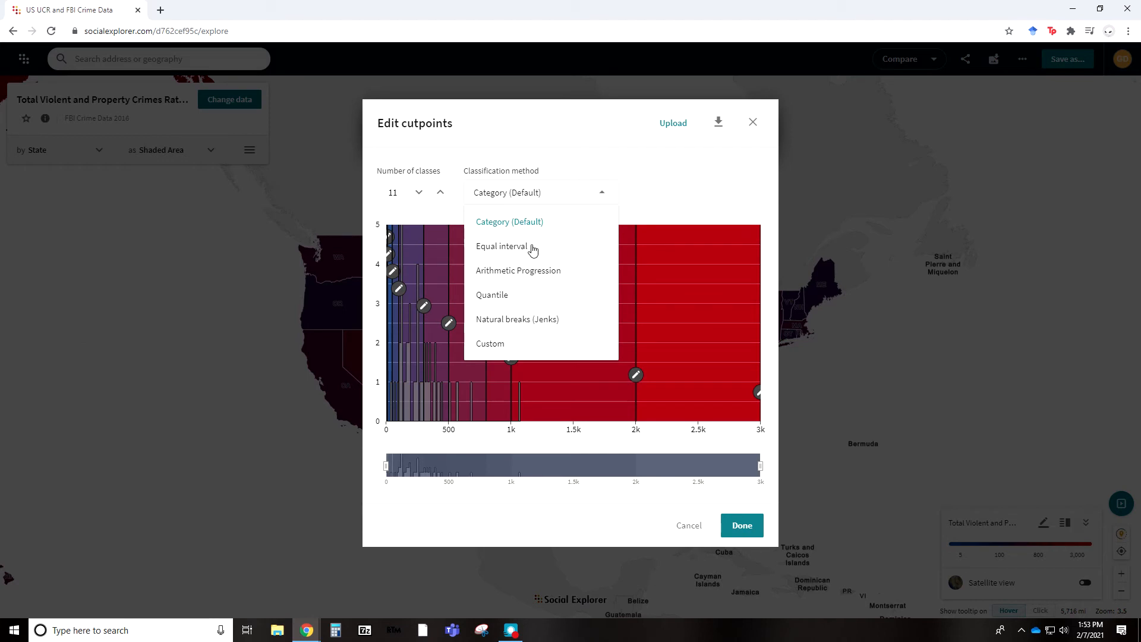
{"action": "left_click", "coordinate": [526, 302]}
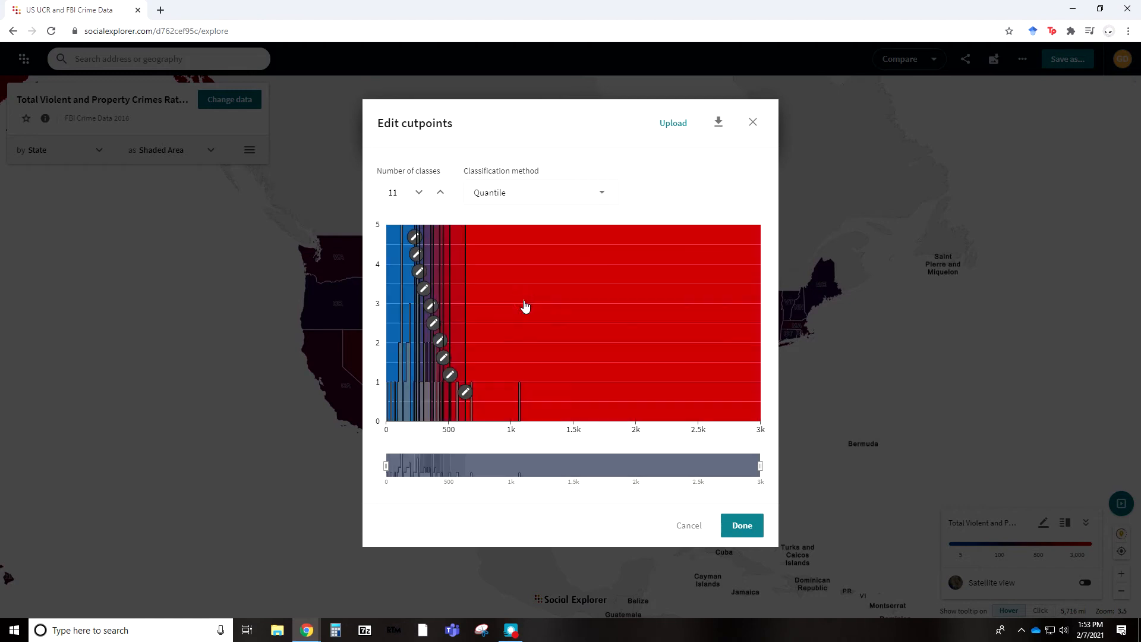
Reduce the cutpoints to 5 classes, apply them, and inspect the reclassified state map
{"action": "left_click", "coordinate": [419, 192]}
{"action": "left_click", "coordinate": [420, 192]}
{"action": "left_click", "coordinate": [419, 192]}
{"action": "left_click", "coordinate": [421, 192]}
{"action": "left_click", "coordinate": [420, 191]}
{"action": "left_click", "coordinate": [421, 192]}
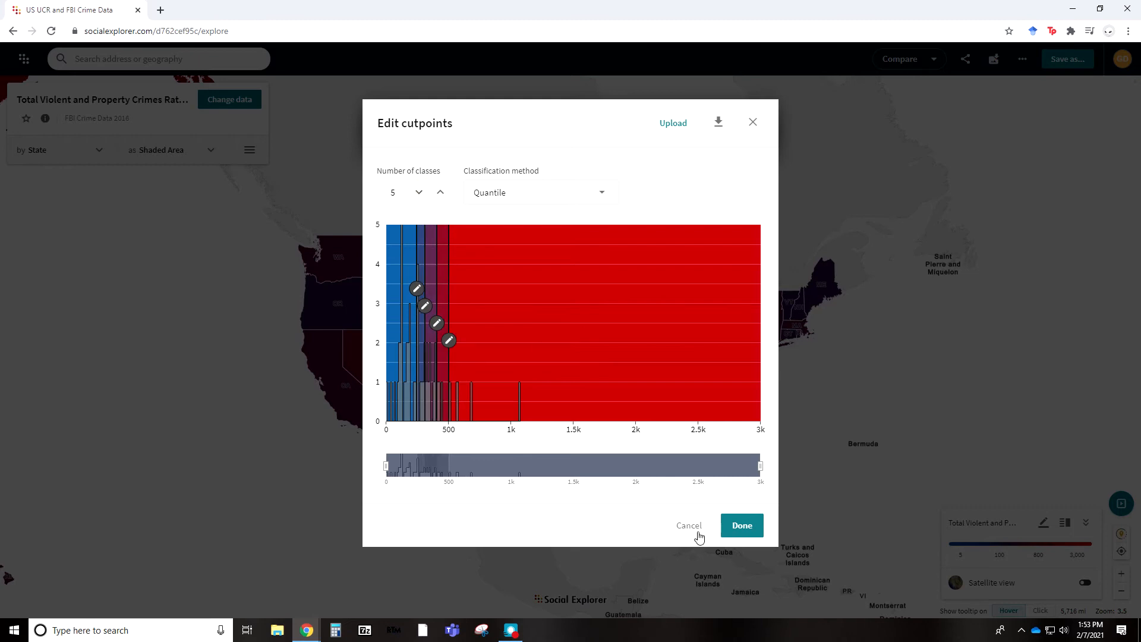
{"action": "left_click", "coordinate": [743, 525]}
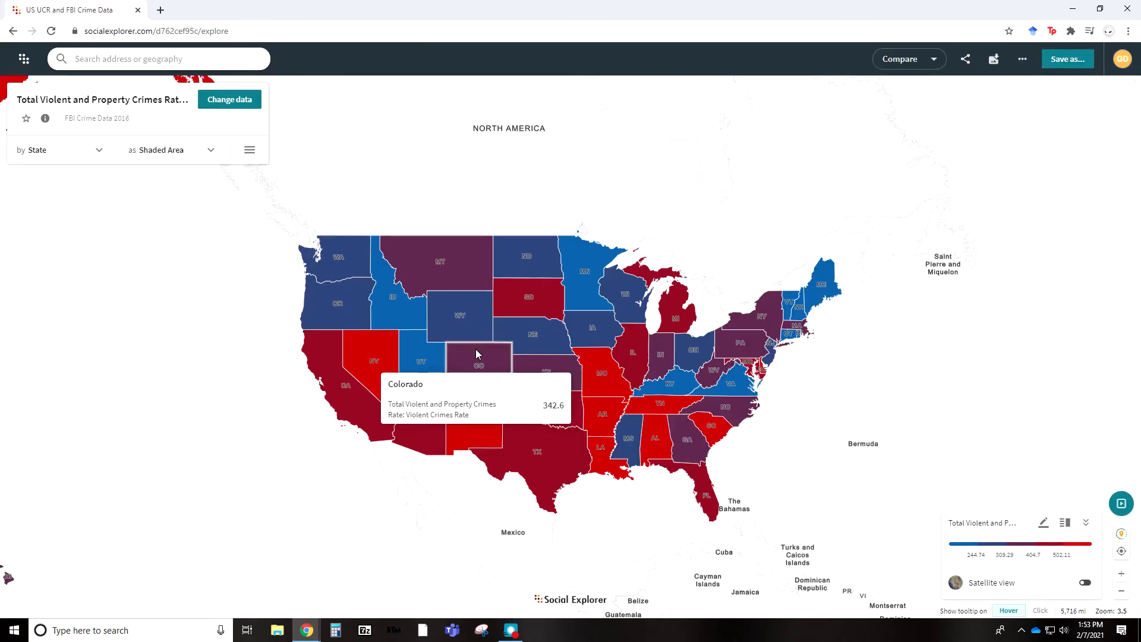
{"action": "mouse_move", "coordinate": [339, 377]}
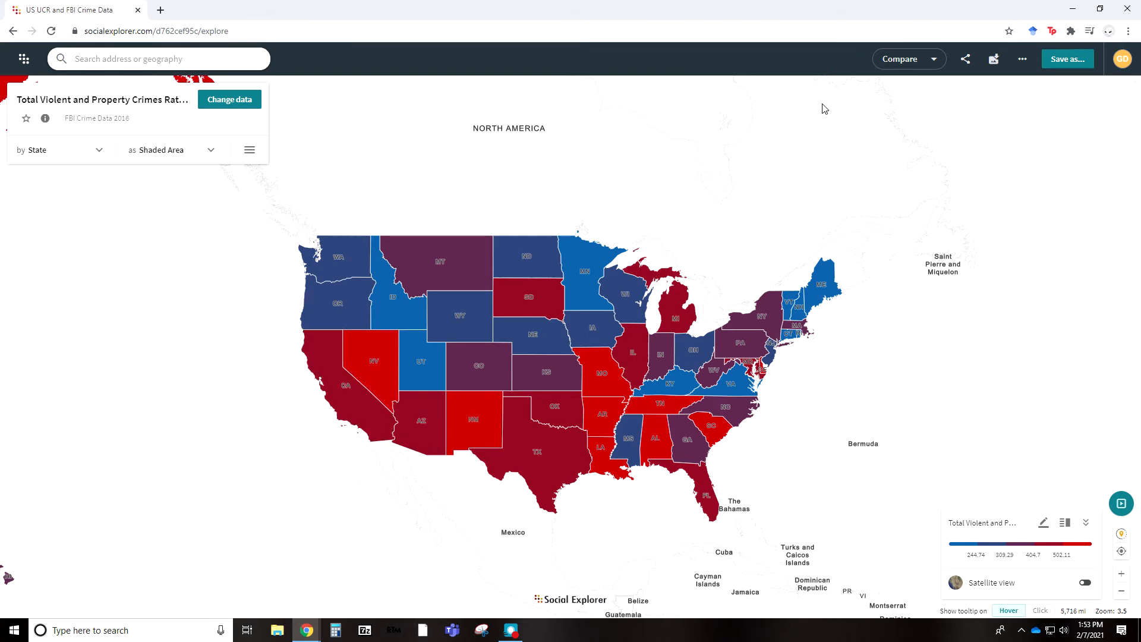
Try the side-by-side comparison and switch the compare view to Swipe
{"action": "left_click", "coordinate": [908, 62]}
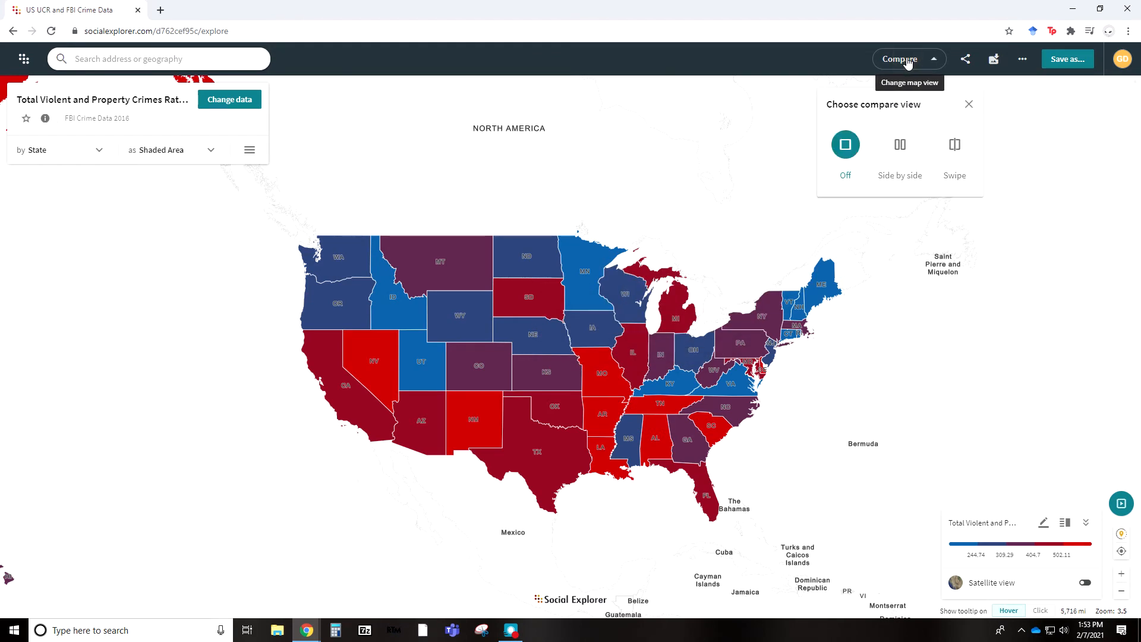
{"action": "left_click", "coordinate": [900, 145]}
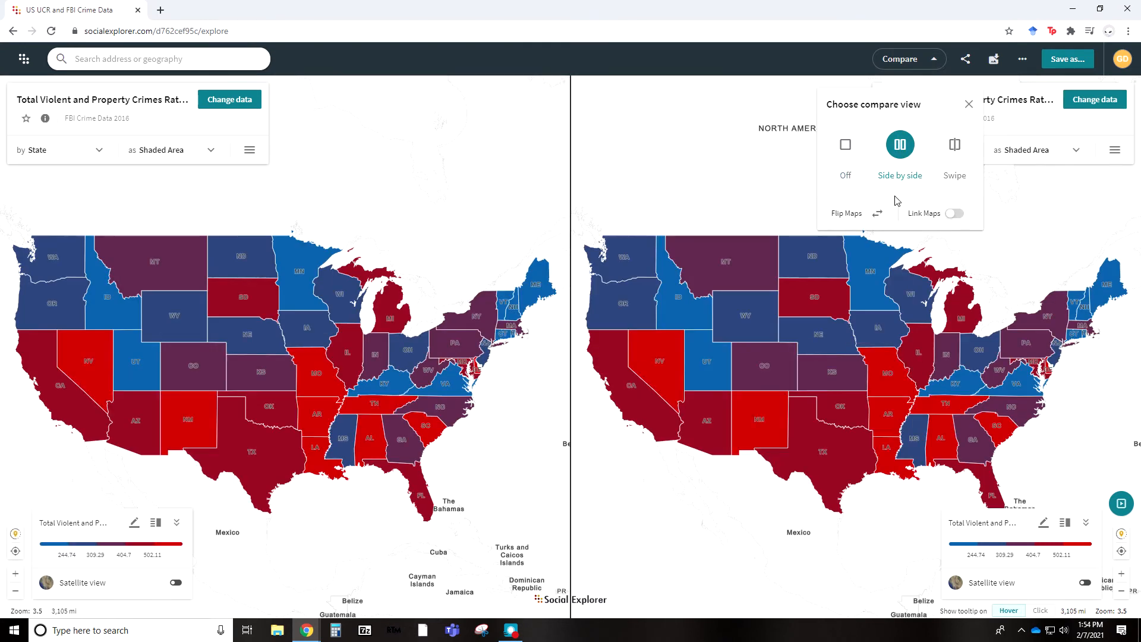
{"action": "left_click", "coordinate": [957, 147]}
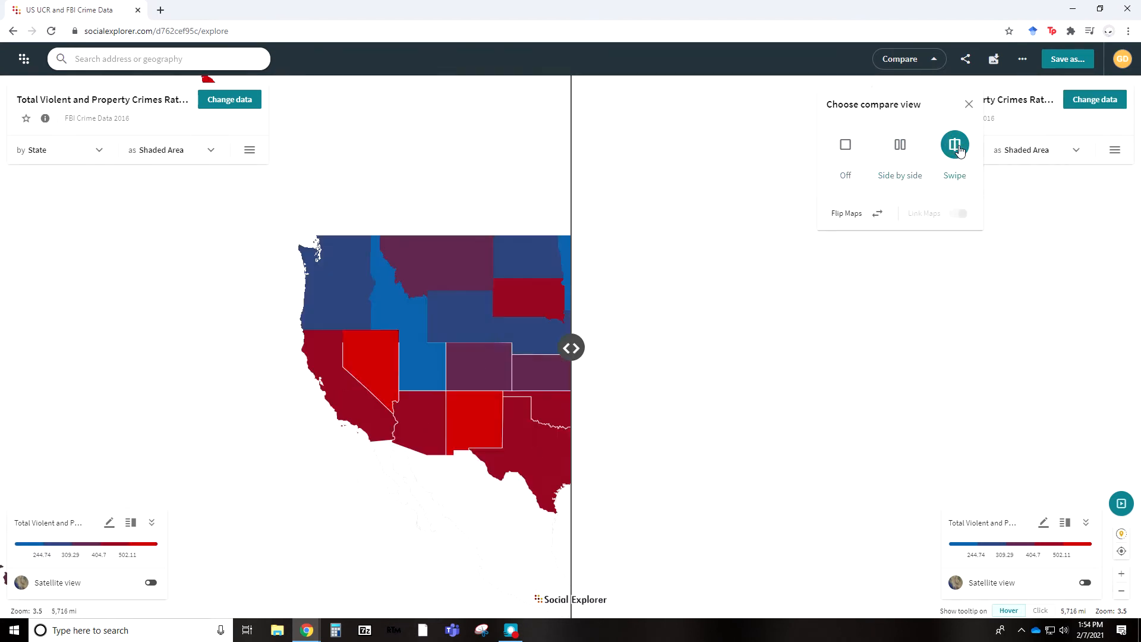
{"action": "left_click", "coordinate": [970, 106]}
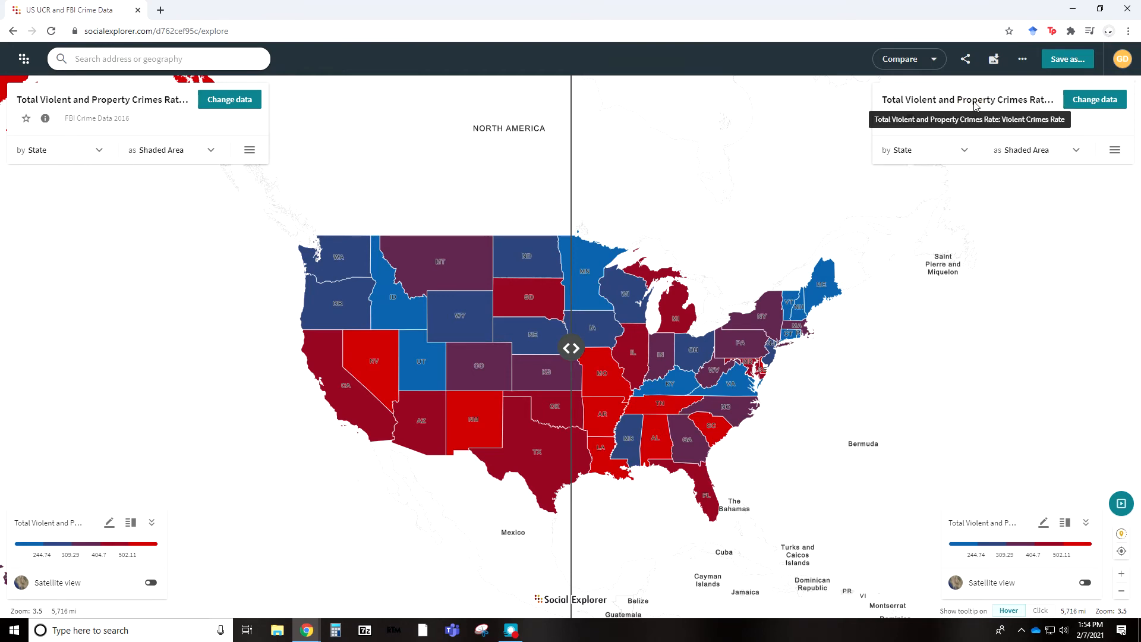
Set the second map's geography level to County and shift the swipe divider slightly west
{"action": "left_click", "coordinate": [951, 156]}
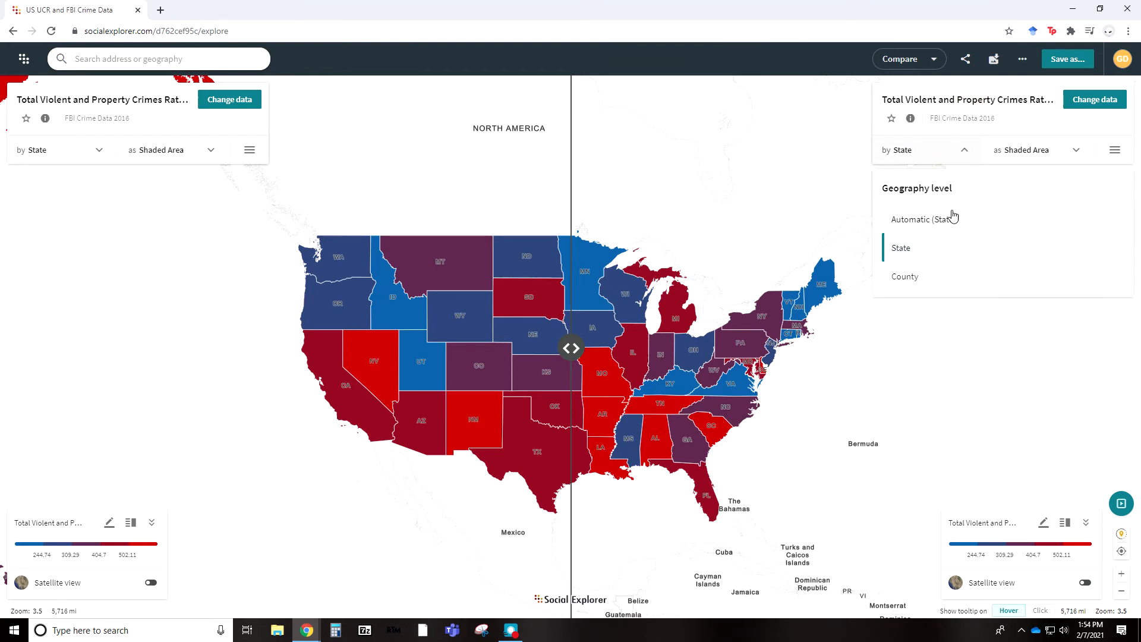
{"action": "left_click", "coordinate": [952, 275]}
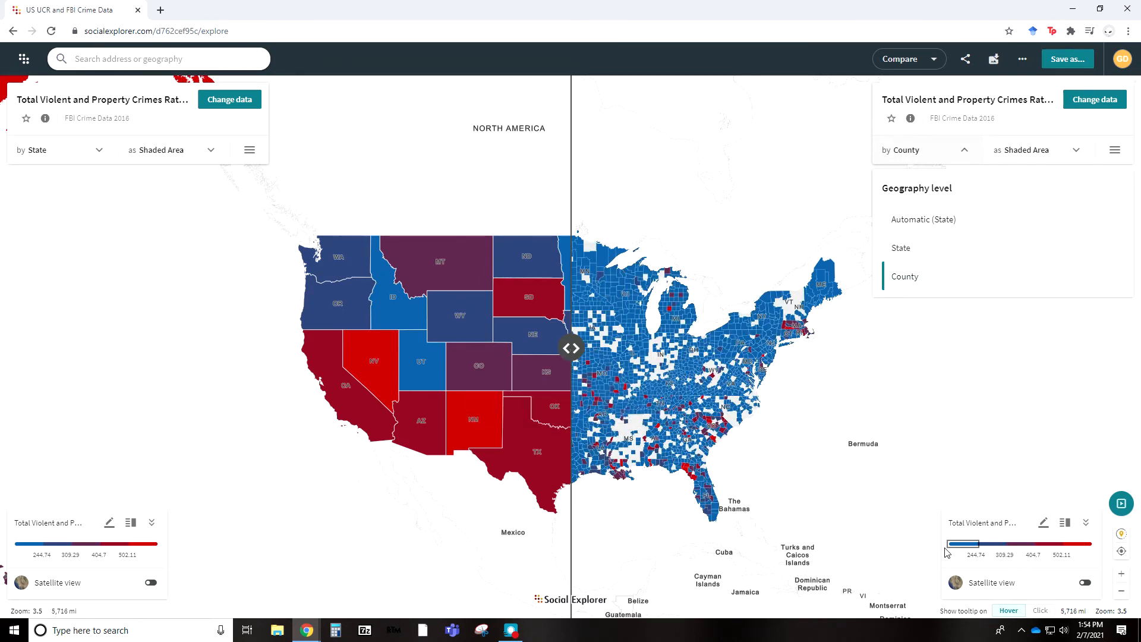
{"action": "mouse_move", "coordinate": [610, 321]}
{"action": "left_click_drag", "start_coordinate": [570, 350], "coordinate": [560, 379]}
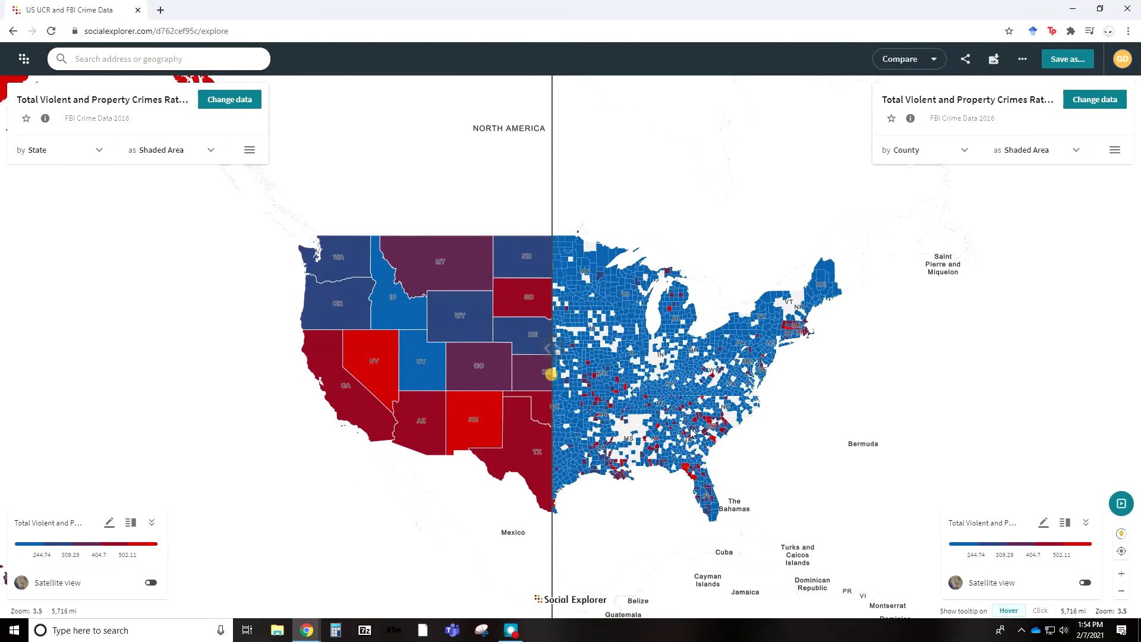
Review the classification methods in the county map's cutpoint settings, keeping Quantile with 5 classes
{"action": "left_click", "coordinate": [1113, 154]}
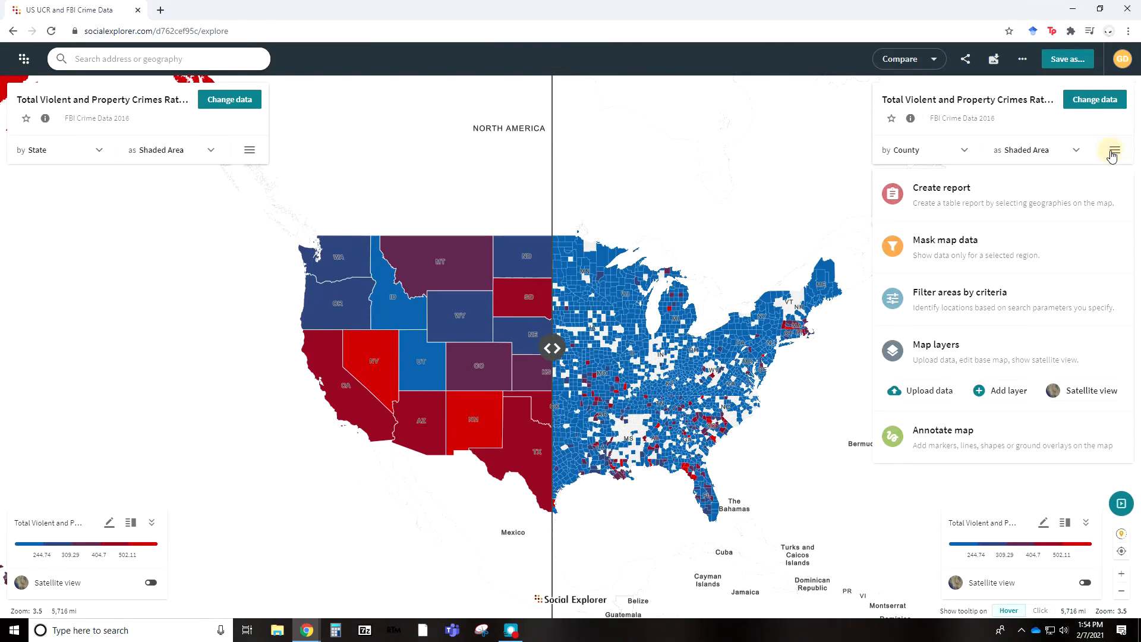
{"action": "left_click", "coordinate": [1029, 150]}
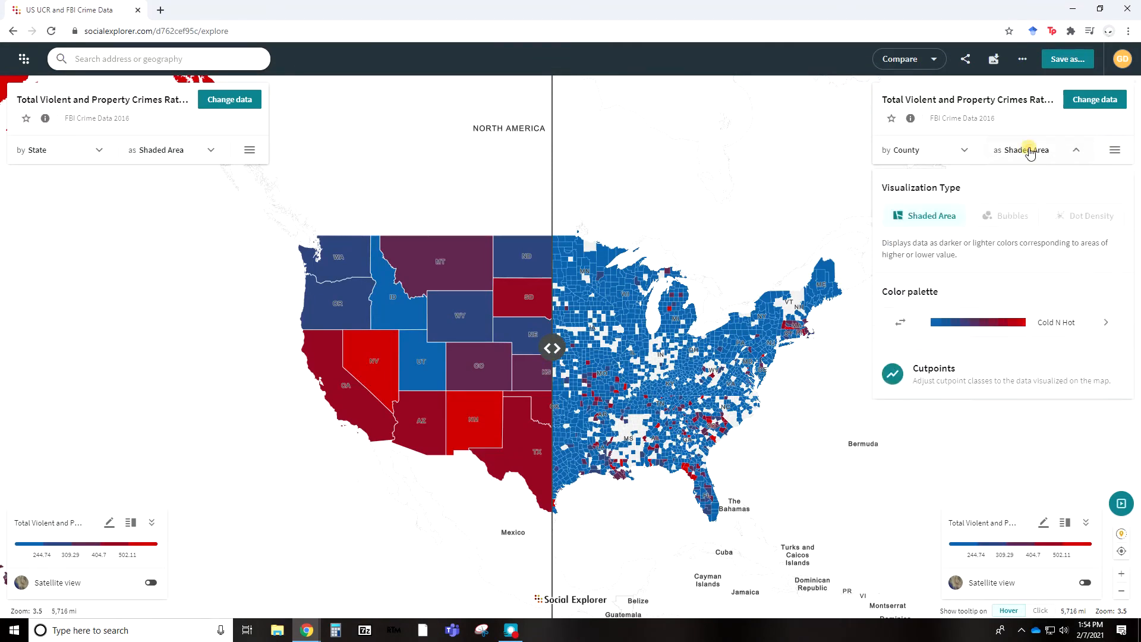
{"action": "left_click", "coordinate": [938, 385]}
{"action": "left_click", "coordinate": [488, 198]}
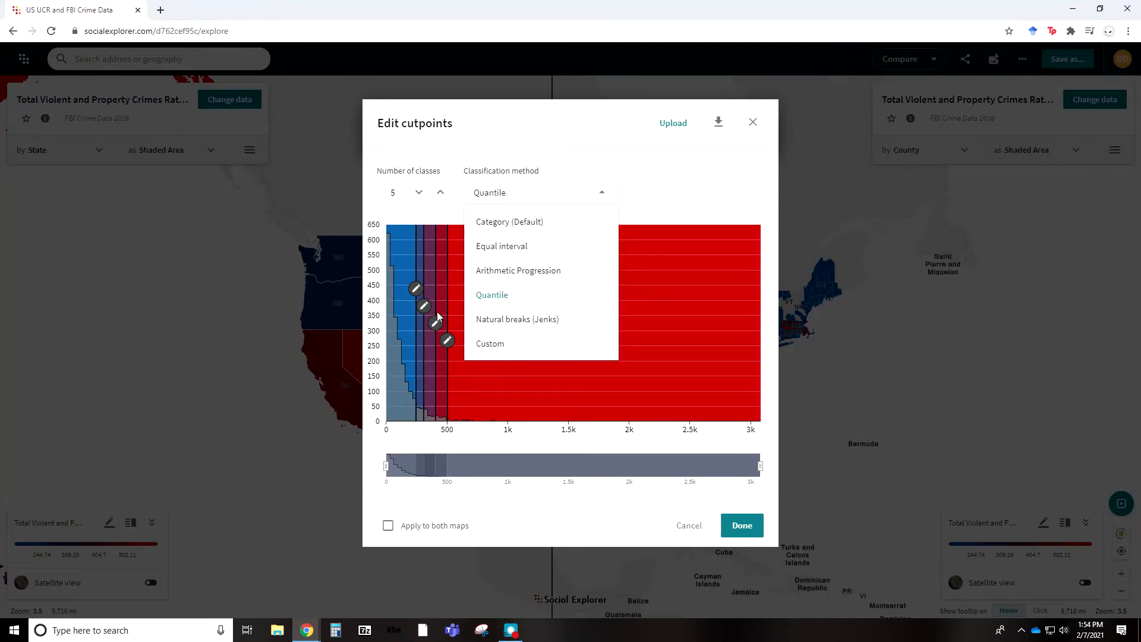
{"action": "left_click", "coordinate": [741, 526]}
Sweep the swipe divider west to the Pacific coast and back to mid-country to compare the state and county crime maps
{"action": "left_click_drag", "start_coordinate": [557, 355], "coordinate": [334, 360]}
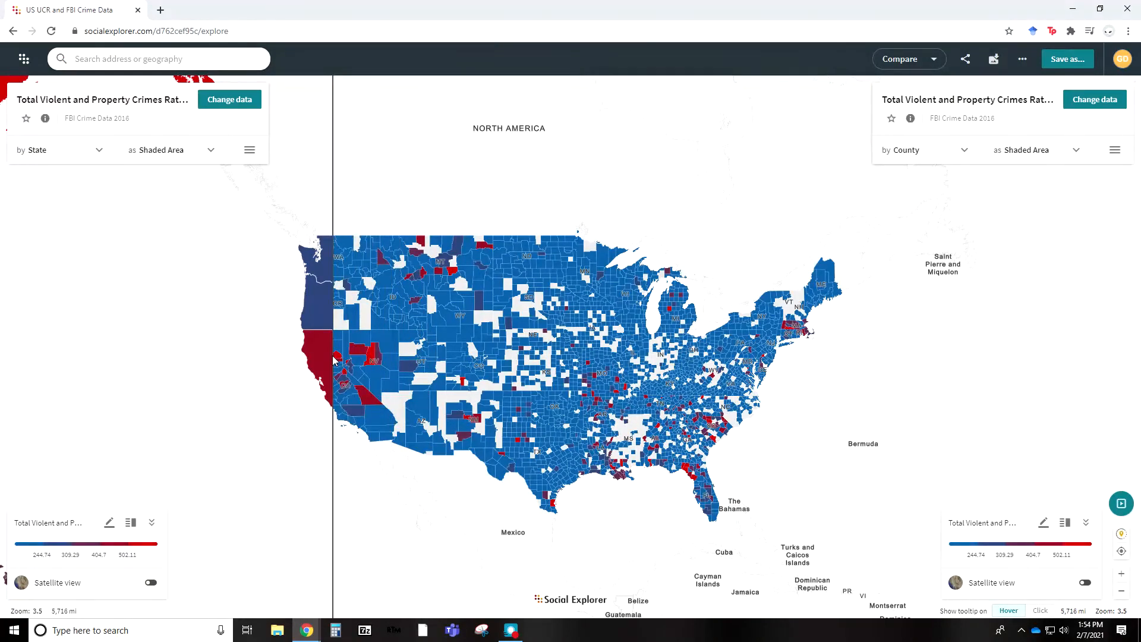
{"action": "right_click", "coordinate": [334, 361]}
{"action": "left_click", "coordinate": [331, 351]}
{"action": "left_click_drag", "start_coordinate": [333, 357], "coordinate": [554, 387]}
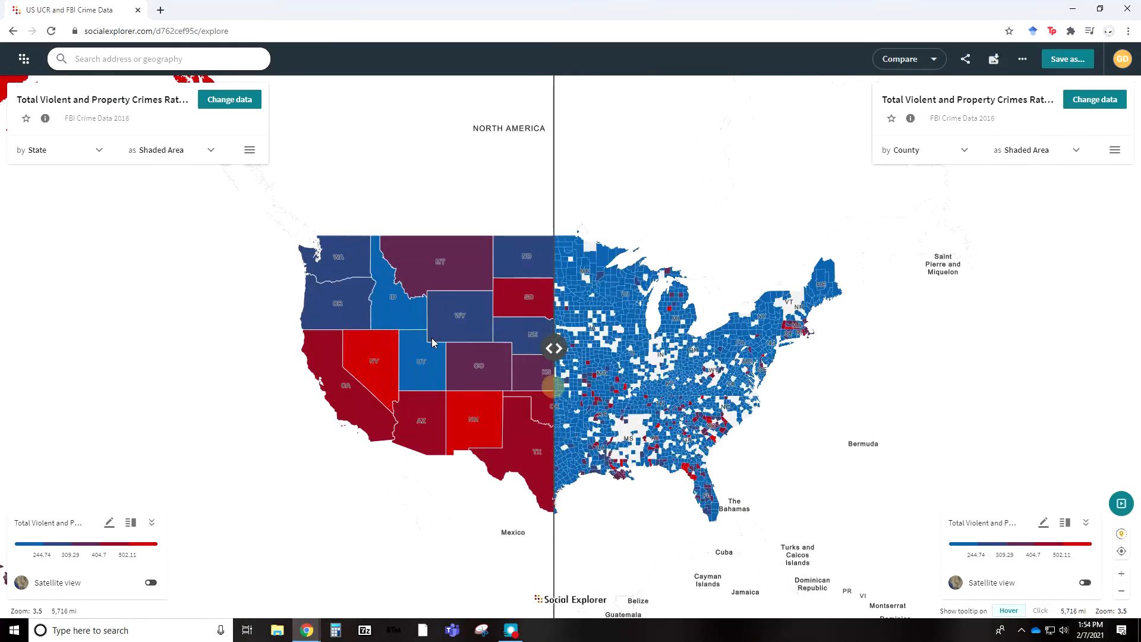
Change the state map's data to 2019 Population Density (Per Sq. Mile) from the ACS 2019 5-Year Estimates
{"action": "left_click", "coordinate": [220, 100]}
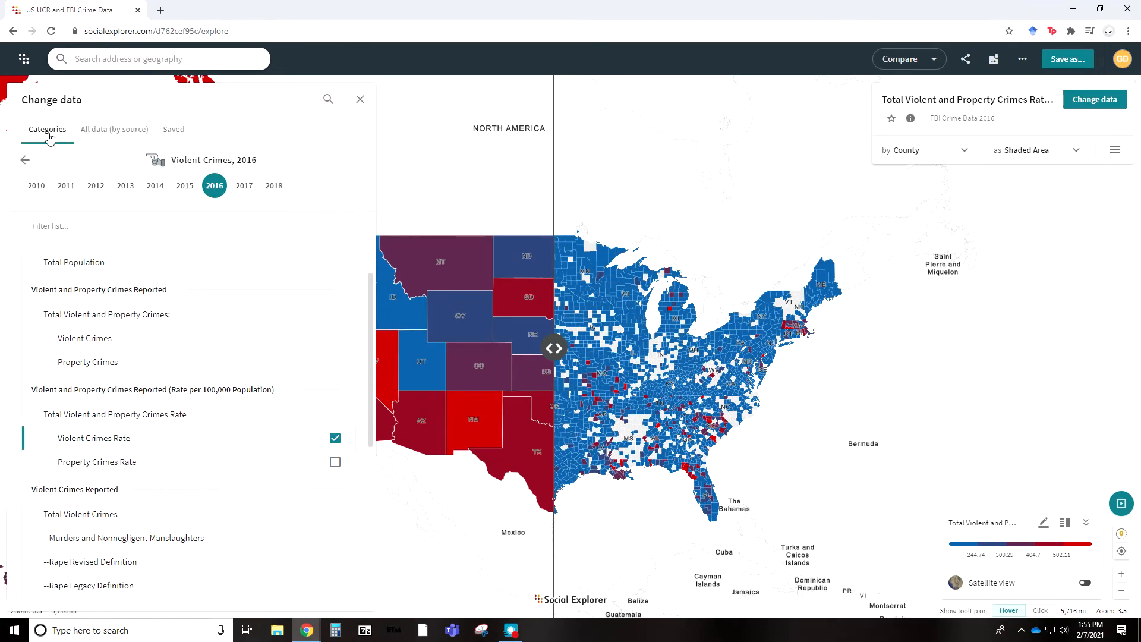
{"action": "left_click", "coordinate": [24, 160]}
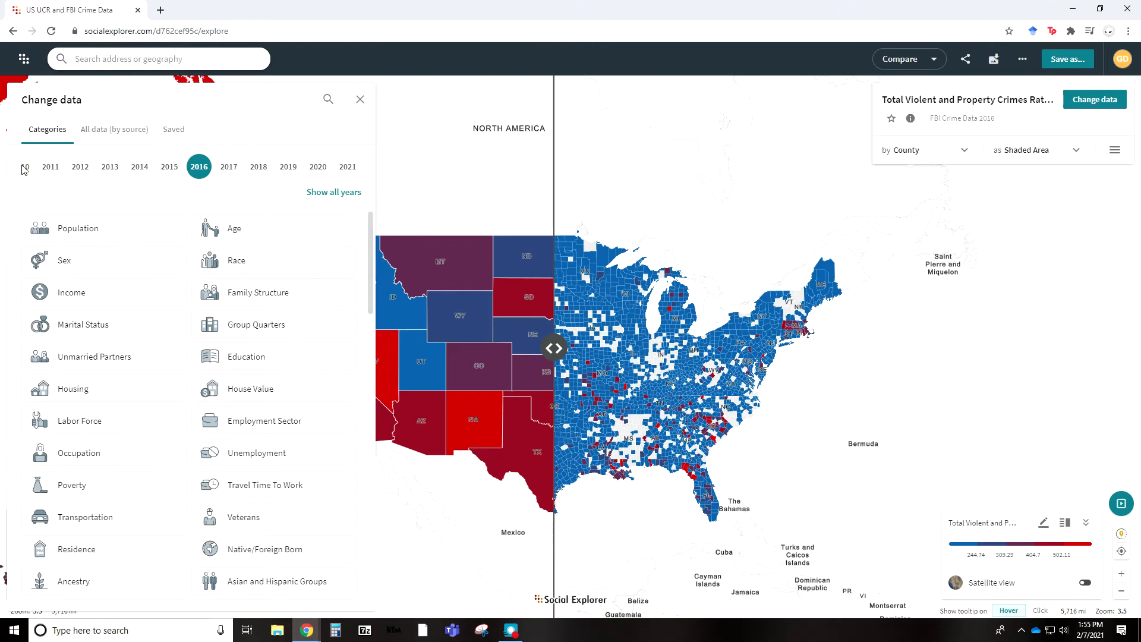
{"action": "left_click", "coordinate": [288, 167]}
{"action": "left_click", "coordinate": [76, 232]}
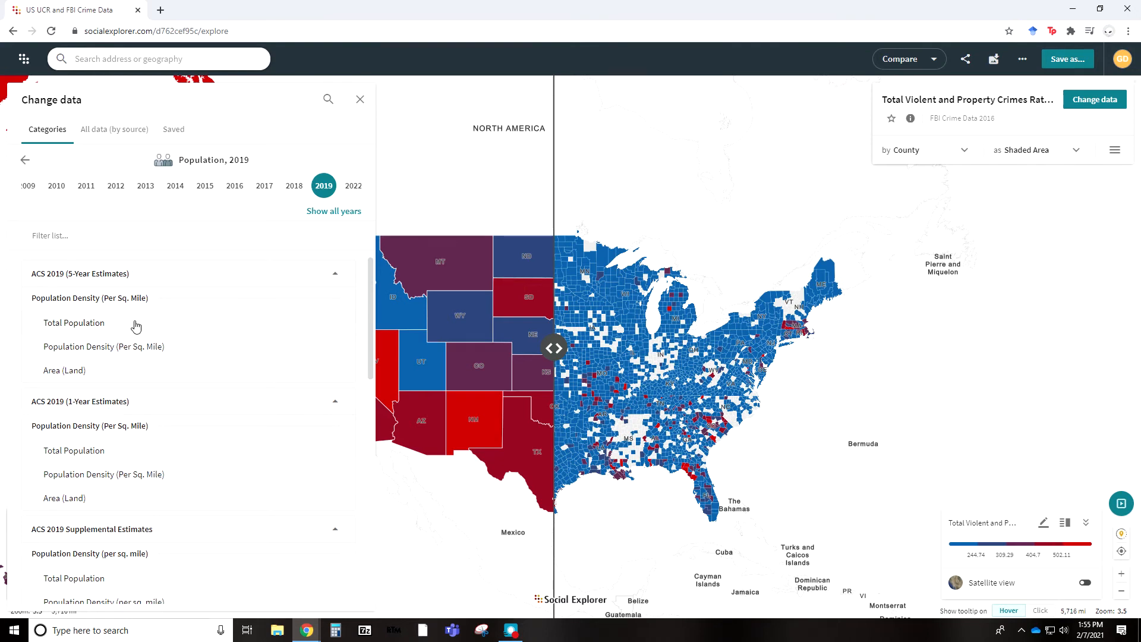
{"action": "left_click", "coordinate": [137, 355]}
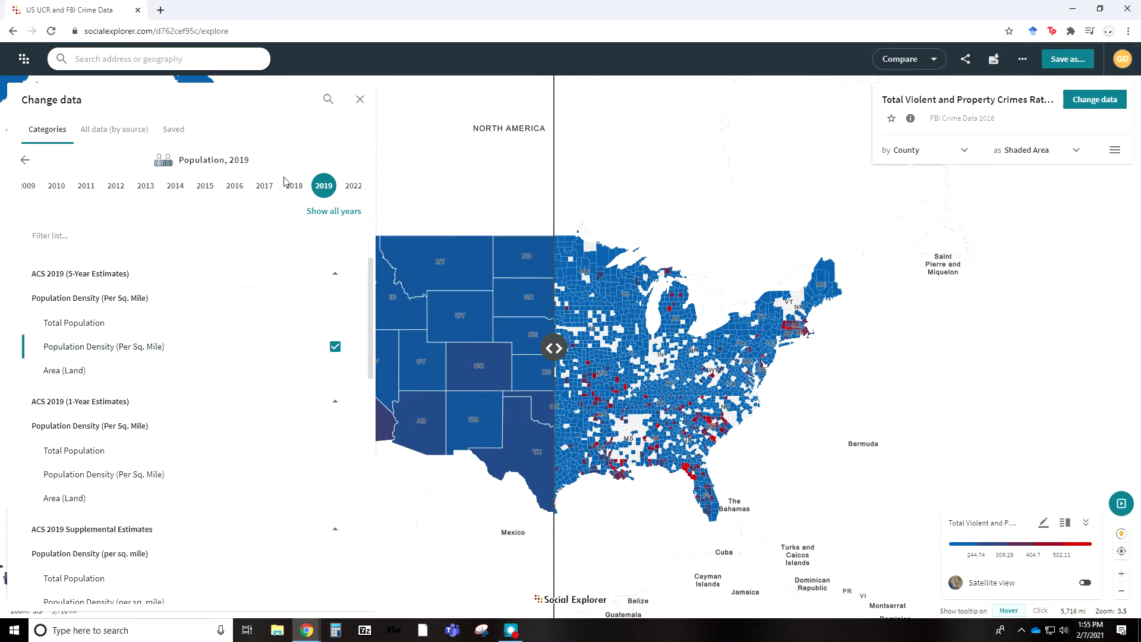
{"action": "left_click", "coordinate": [358, 101]}
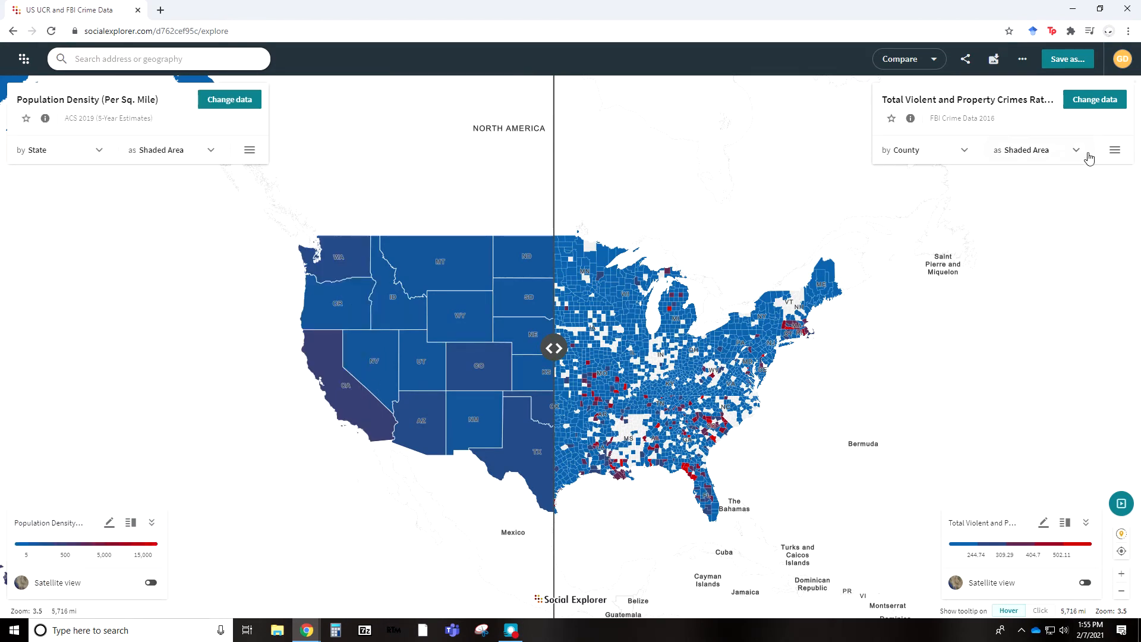
Switch the county map to 2019 Population Density (Per Sq. Mile) from ACS 5-Year Estimates and shift the swipe divider slightly east
{"action": "left_click", "coordinate": [1096, 100]}
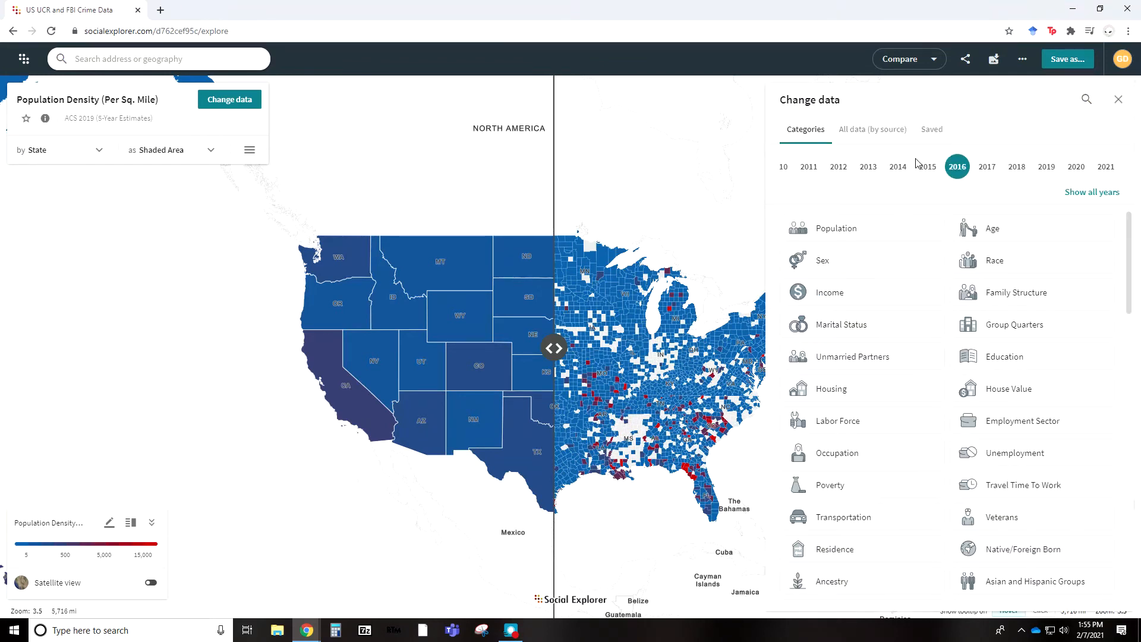
{"action": "left_click", "coordinate": [1046, 168]}
{"action": "left_click", "coordinate": [852, 237]}
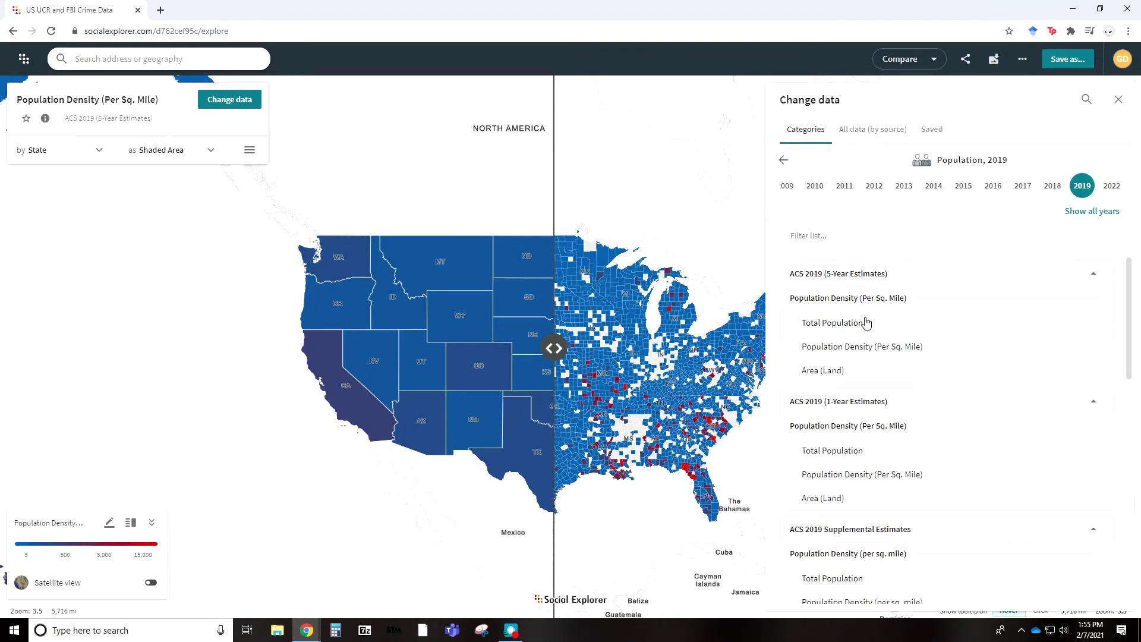
{"action": "left_click", "coordinate": [892, 356]}
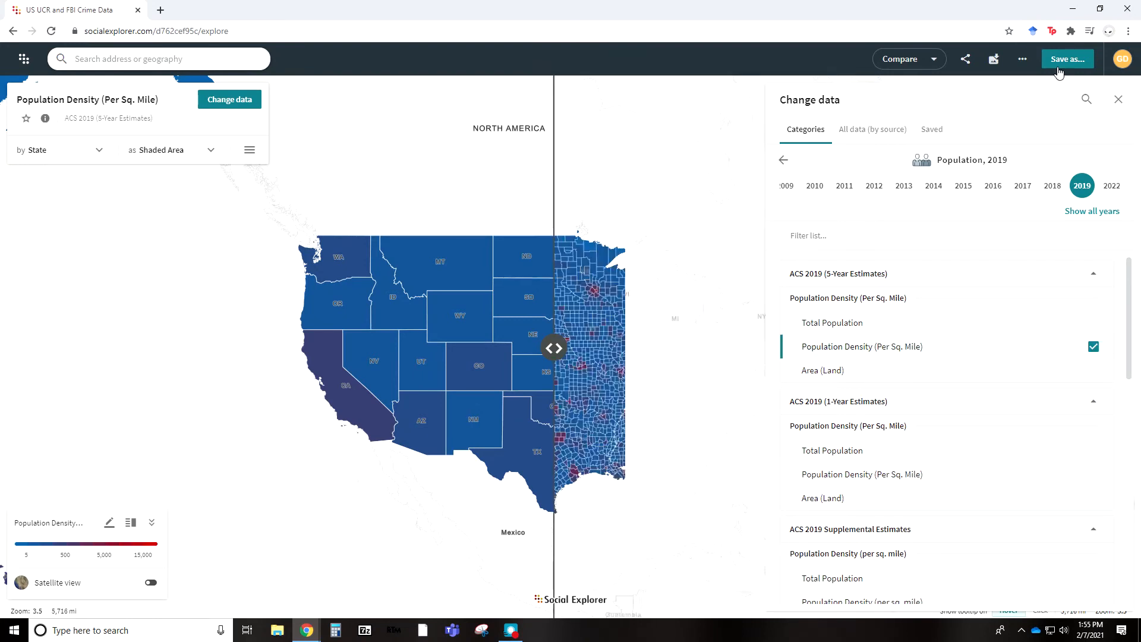
{"action": "left_click", "coordinate": [1119, 101]}
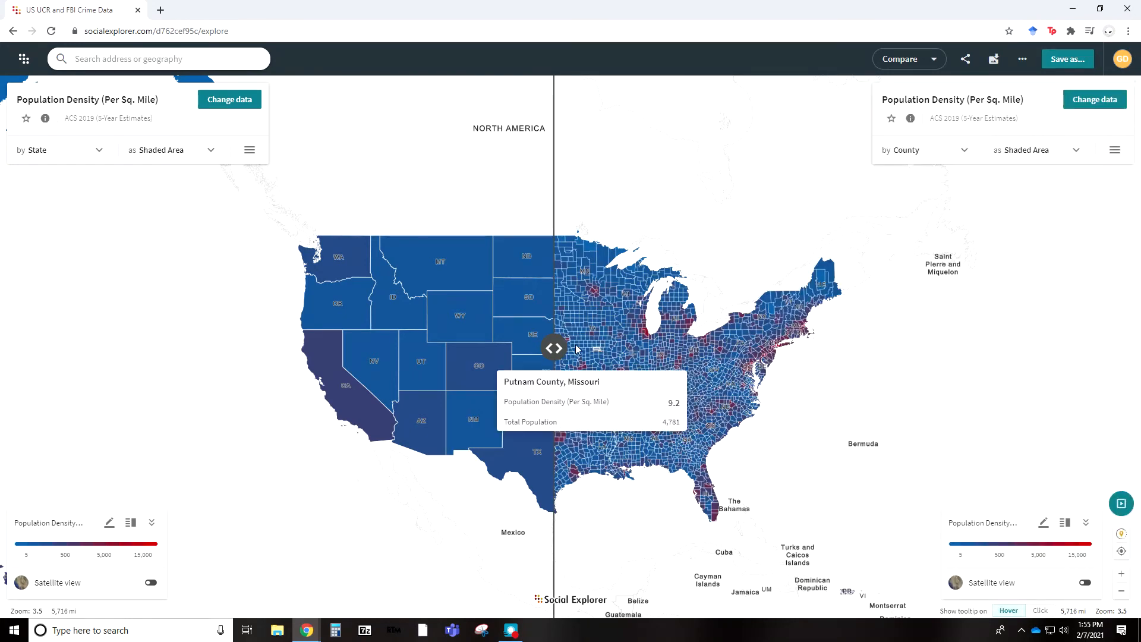
{"action": "mouse_move", "coordinate": [554, 348]}
{"action": "left_mouse_down"}
{"action": "mouse_move", "coordinate": [865, 348]}
{"action": "mouse_move", "coordinate": [335, 335]}
{"action": "mouse_move", "coordinate": [568, 348]}
{"action": "left_mouse_up"}
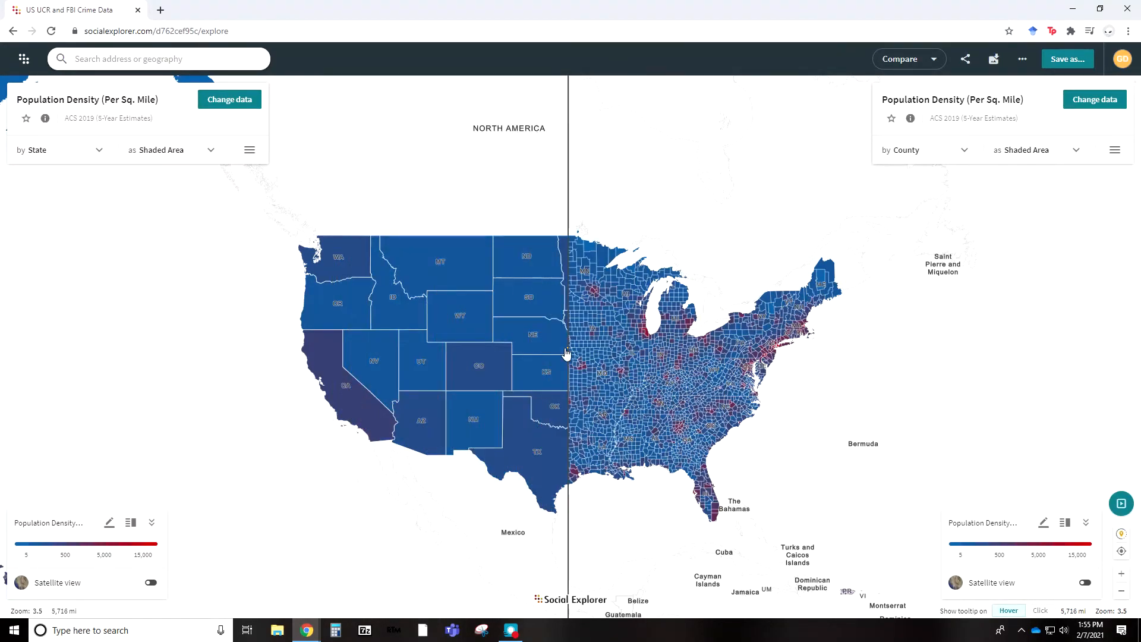
Edit the state map's population density cutpoints, setting the classification method to Quantile
{"action": "left_click", "coordinate": [178, 150]}
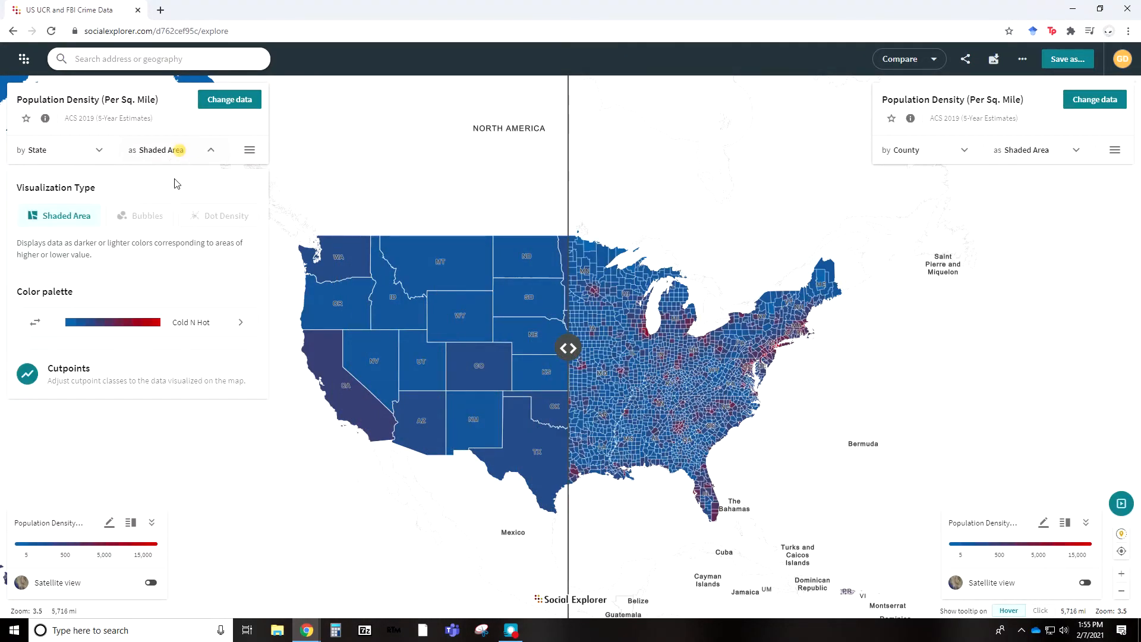
{"action": "left_click", "coordinate": [124, 385]}
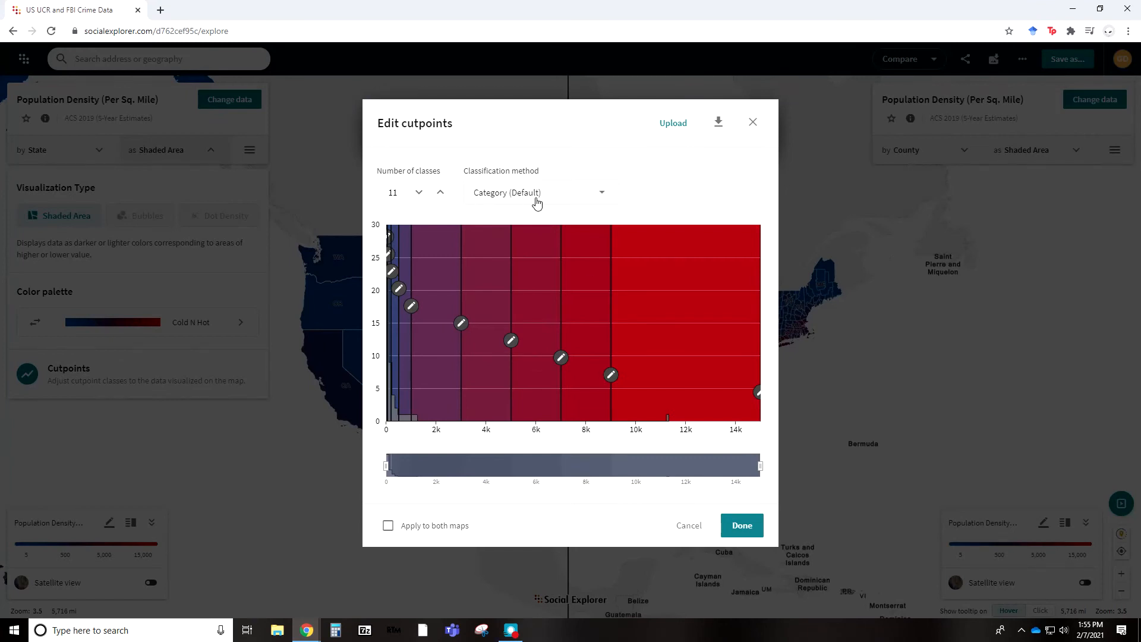
{"action": "left_click", "coordinate": [406, 190]}
{"action": "left_click", "coordinate": [469, 193]}
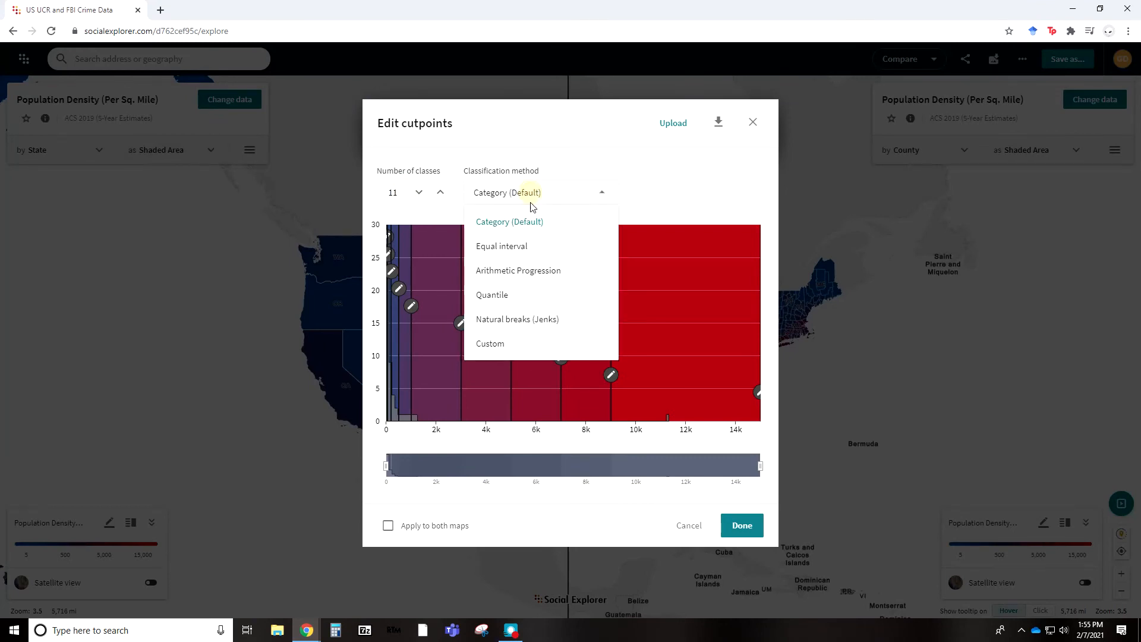
{"action": "left_click", "coordinate": [510, 297]}
Reduce the cutpoints to 5 classes, apply them to both maps, and sweep the swipe divider east and back to compare
{"action": "left_click", "coordinate": [420, 193]}
{"action": "left_click", "coordinate": [419, 193]}
{"action": "left_click", "coordinate": [419, 193]}
{"action": "left_click", "coordinate": [420, 193]}
{"action": "left_click", "coordinate": [420, 193]}
{"action": "left_click", "coordinate": [419, 193]}
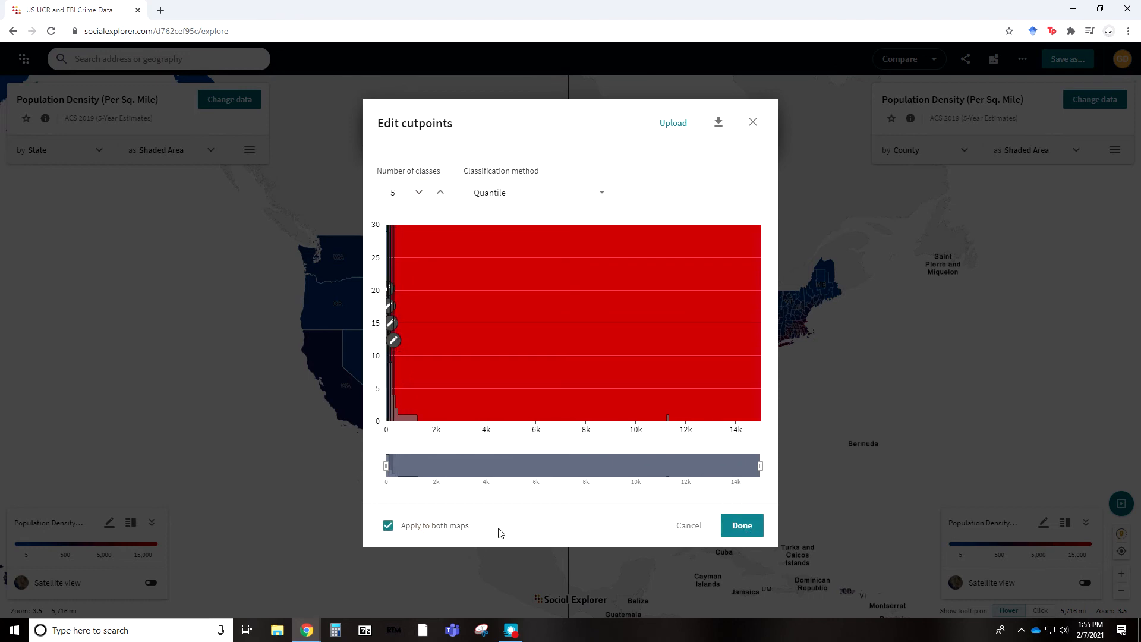
{"action": "left_click", "coordinate": [746, 529]}
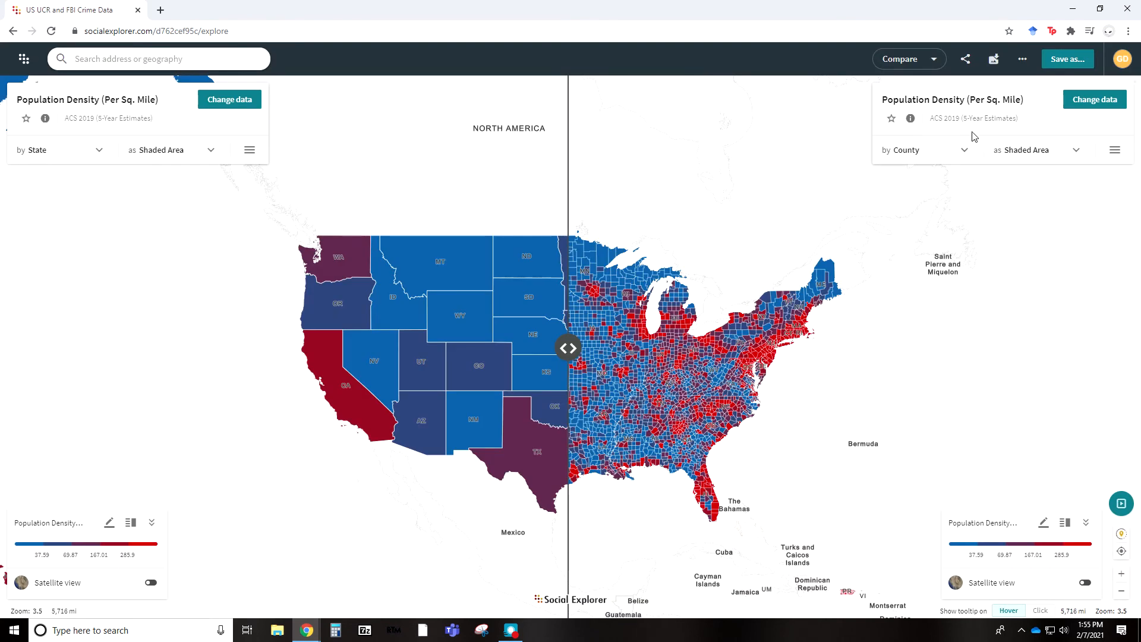
{"action": "left_click_drag", "start_coordinate": [573, 355], "coordinate": [857, 356]}
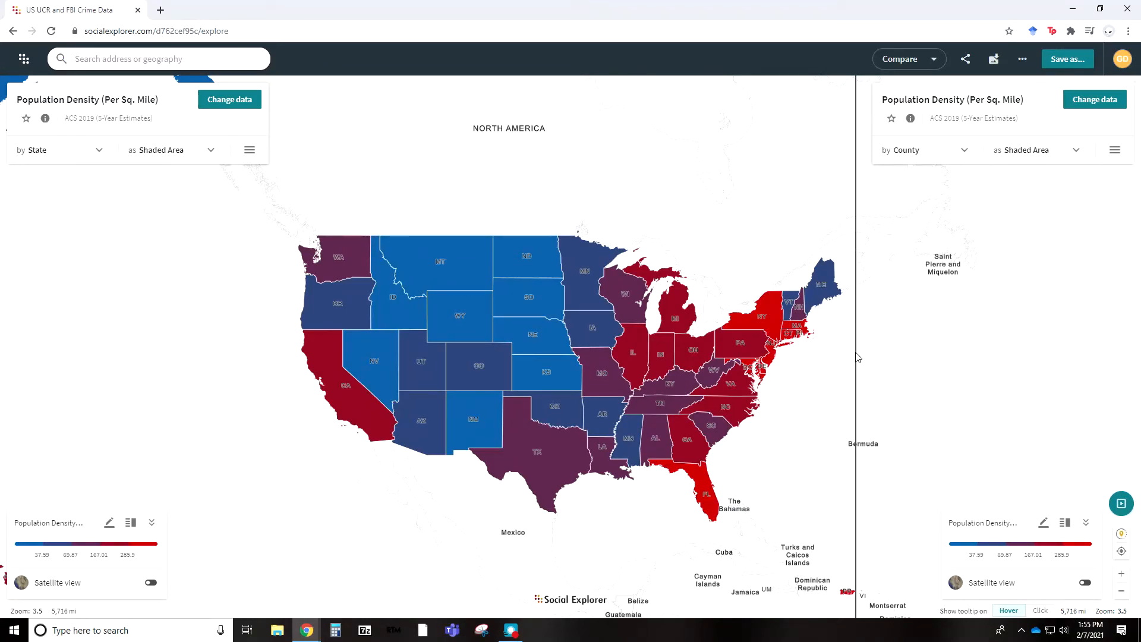
{"action": "mouse_move", "coordinate": [854, 357]}
{"action": "left_mouse_down"}
{"action": "mouse_move", "coordinate": [538, 358]}
{"action": "mouse_move", "coordinate": [288, 339]}
{"action": "mouse_move", "coordinate": [595, 356]}
{"action": "left_mouse_up"}
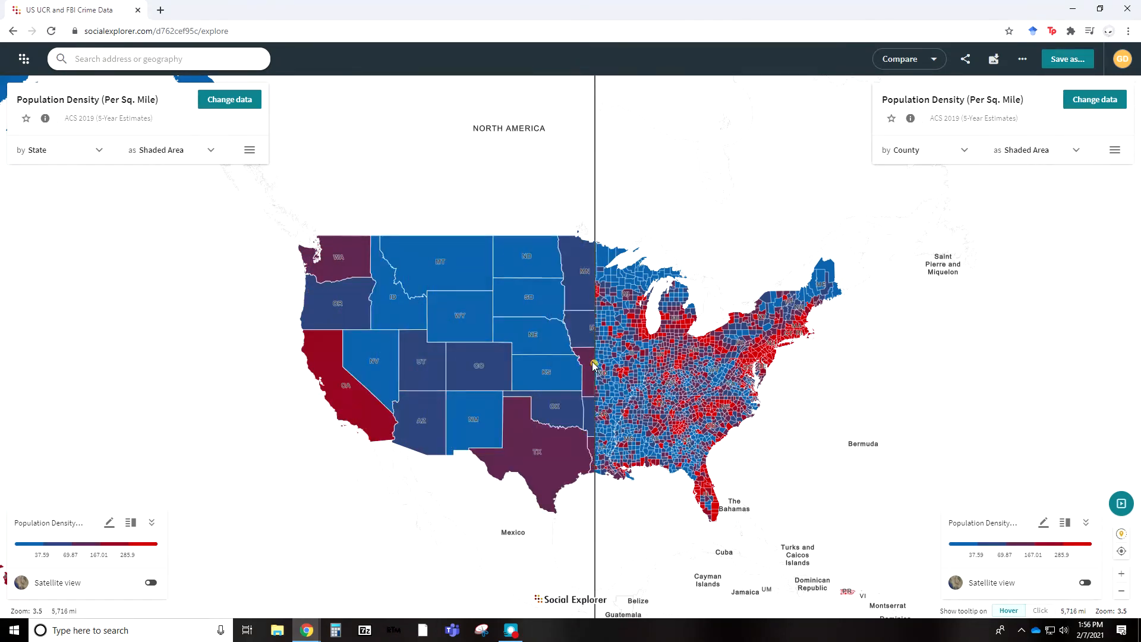
Apply the diverging Viola color palette to the state population density map
{"action": "left_click", "coordinate": [173, 149]}
{"action": "left_click", "coordinate": [217, 328]}
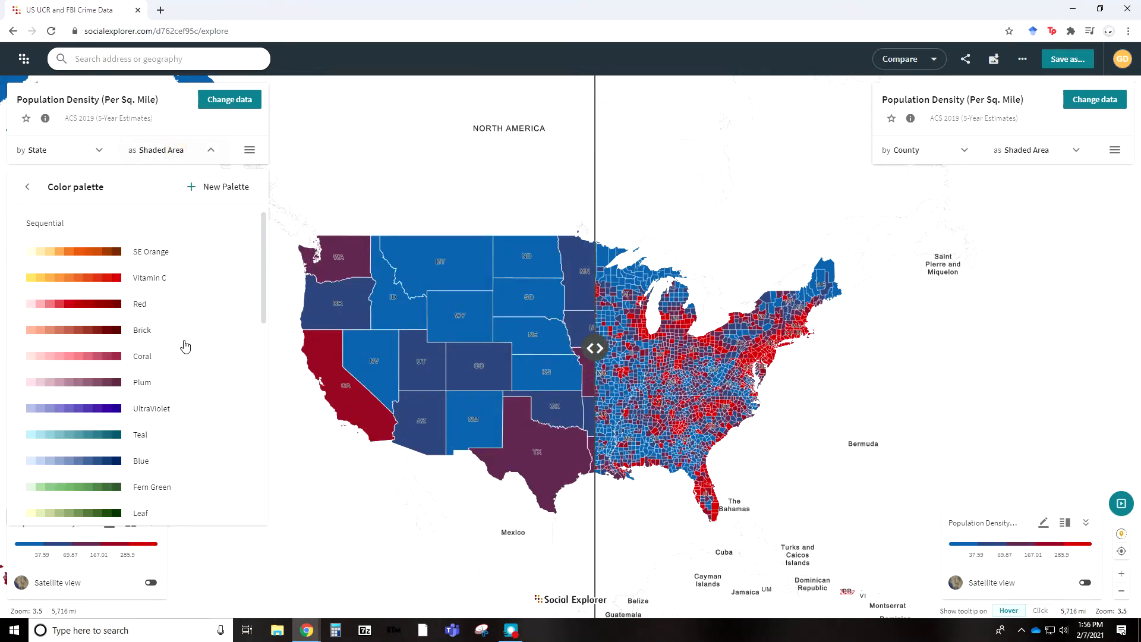
{"action": "scroll", "coordinate": [158, 357], "scroll_direction": "down", "scroll_amount": 5}
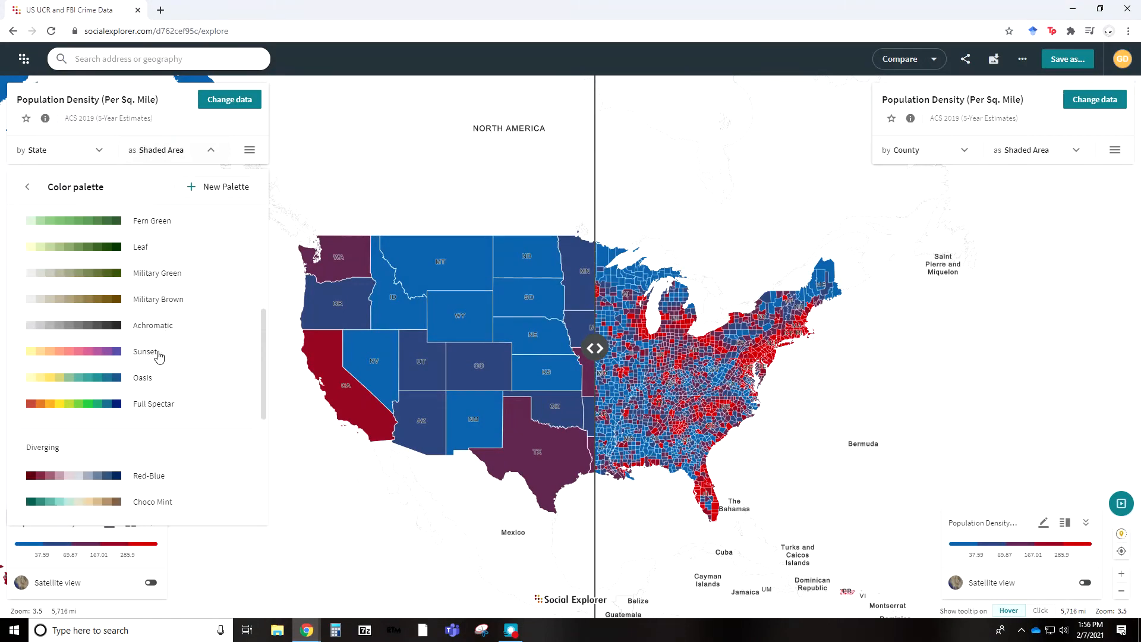
{"action": "scroll", "coordinate": [153, 327], "scroll_direction": "down", "scroll_amount": 3}
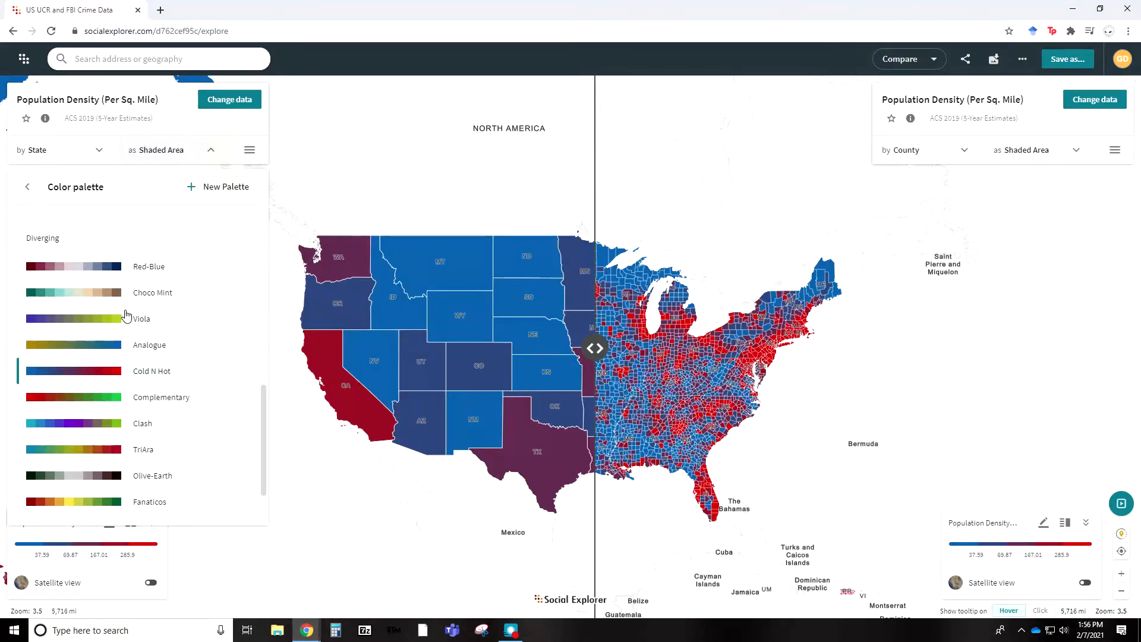
{"action": "left_click", "coordinate": [129, 318]}
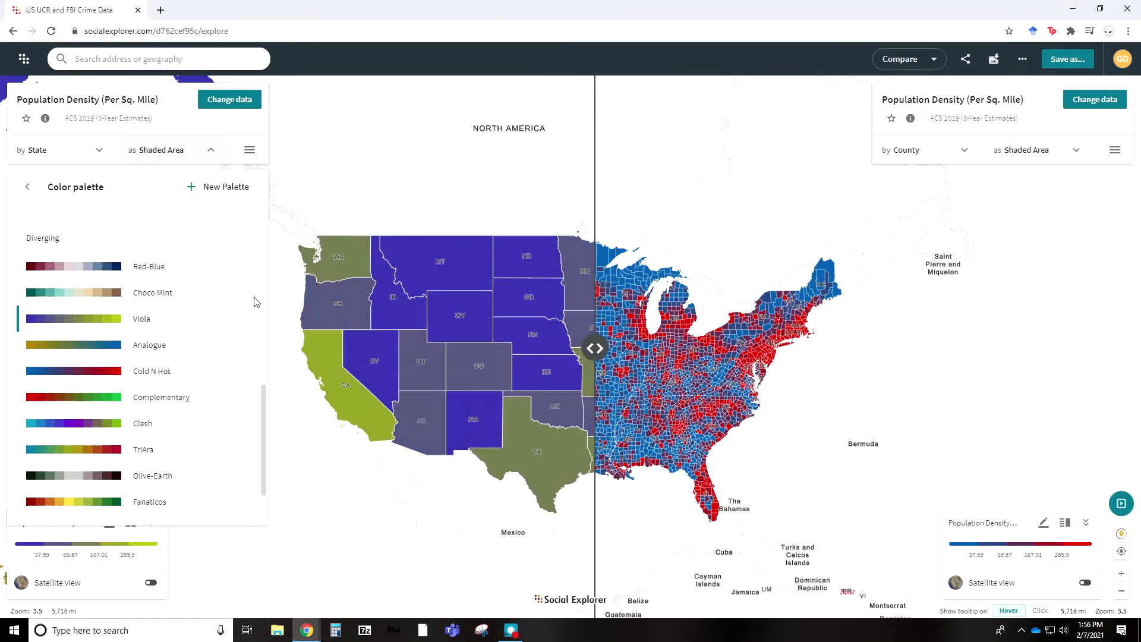
{"action": "left_click", "coordinate": [342, 186]}
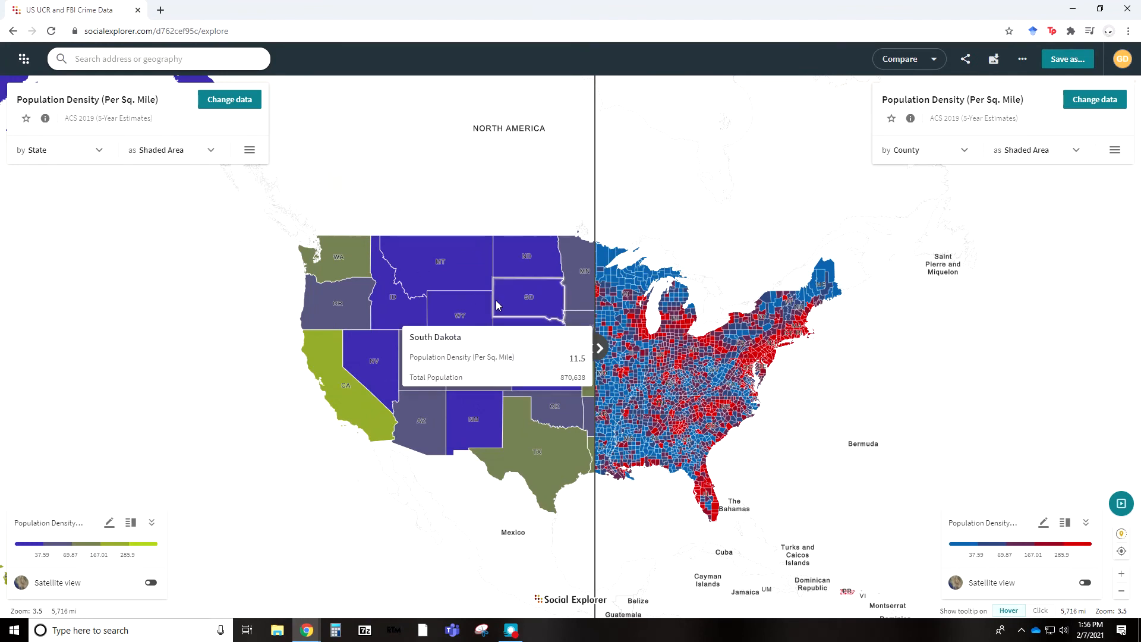
Try the Clash color palette on the county map, and replace it with Viola to match the state map
{"action": "left_click", "coordinate": [1020, 150]}
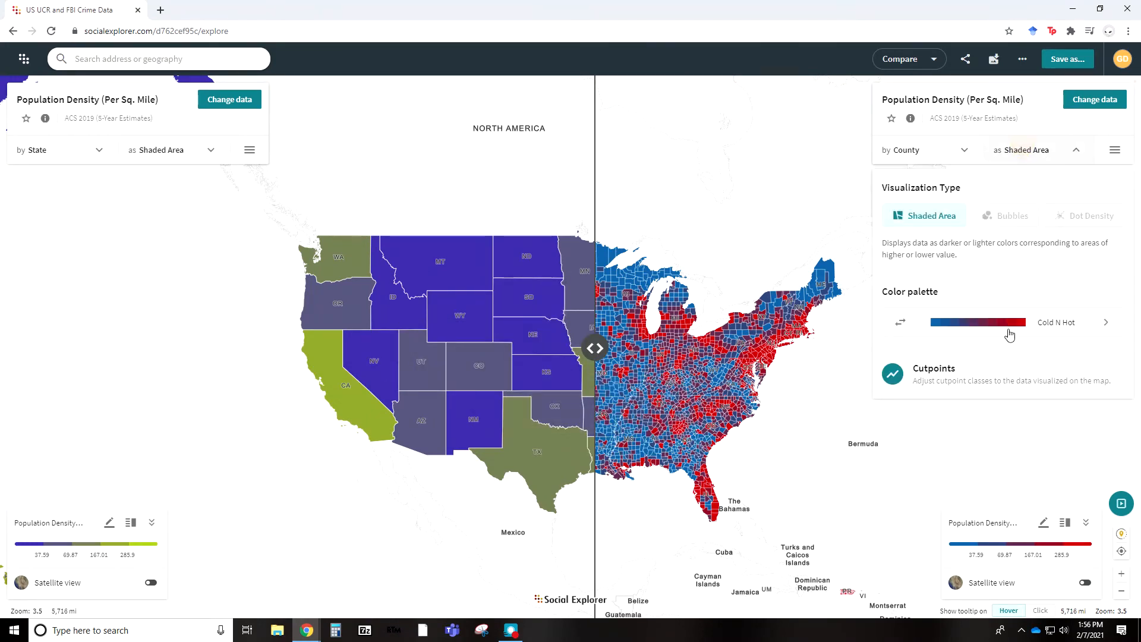
{"action": "left_click", "coordinate": [1050, 331]}
{"action": "scroll", "coordinate": [998, 411], "scroll_direction": "down", "scroll_amount": 5}
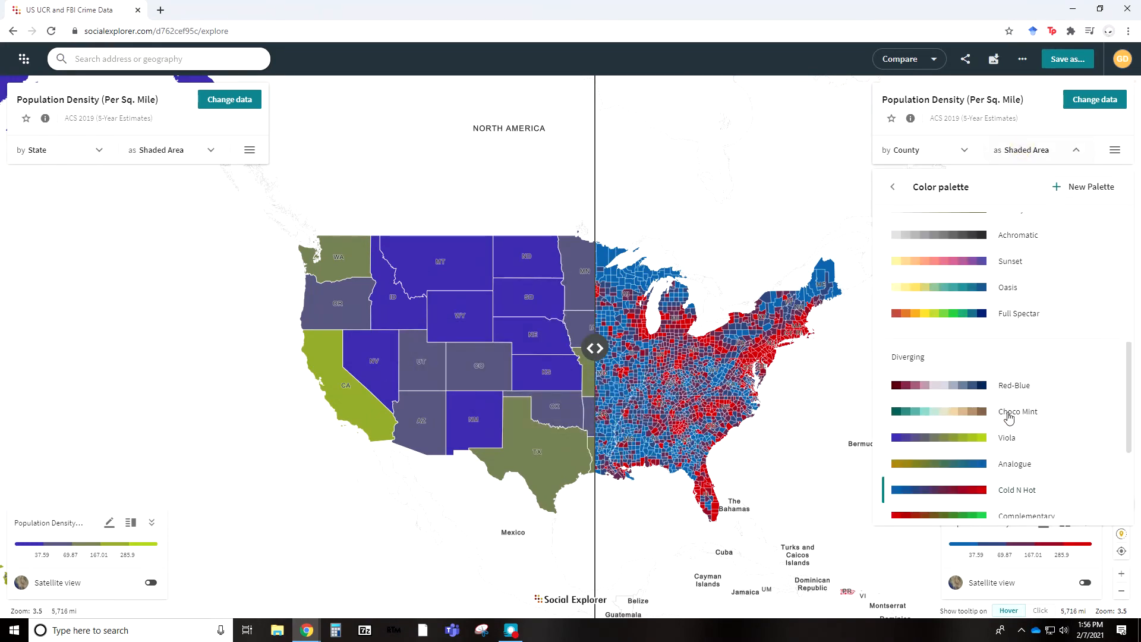
{"action": "scroll", "coordinate": [1012, 419], "scroll_direction": "down", "scroll_amount": 2}
{"action": "scroll", "coordinate": [1032, 448], "scroll_direction": "down", "scroll_amount": 2}
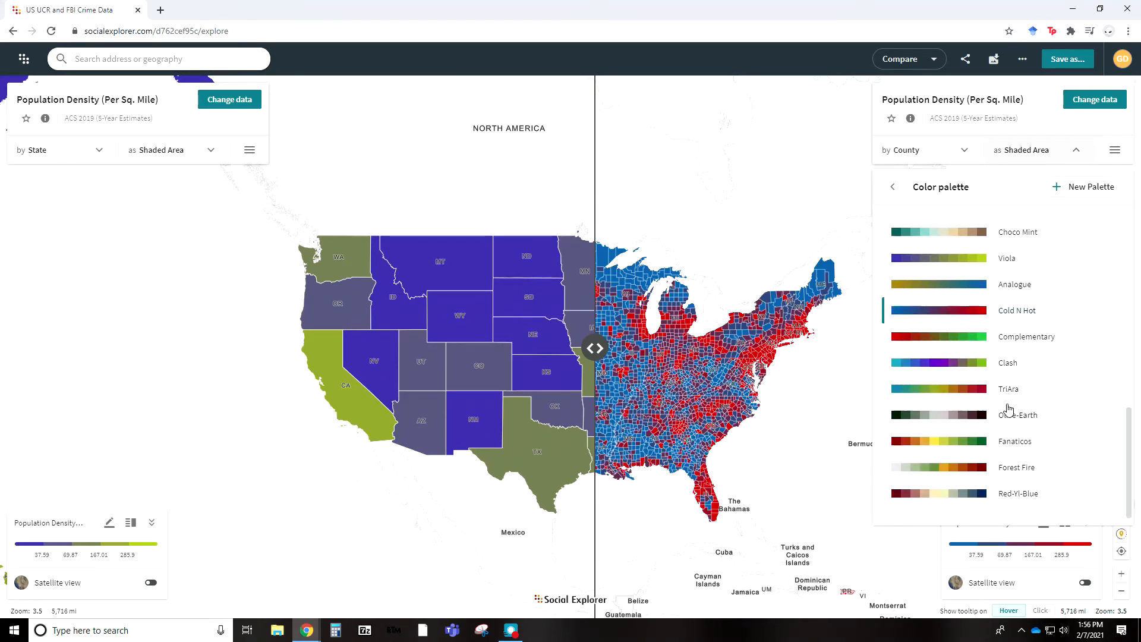
{"action": "left_click", "coordinate": [1004, 367]}
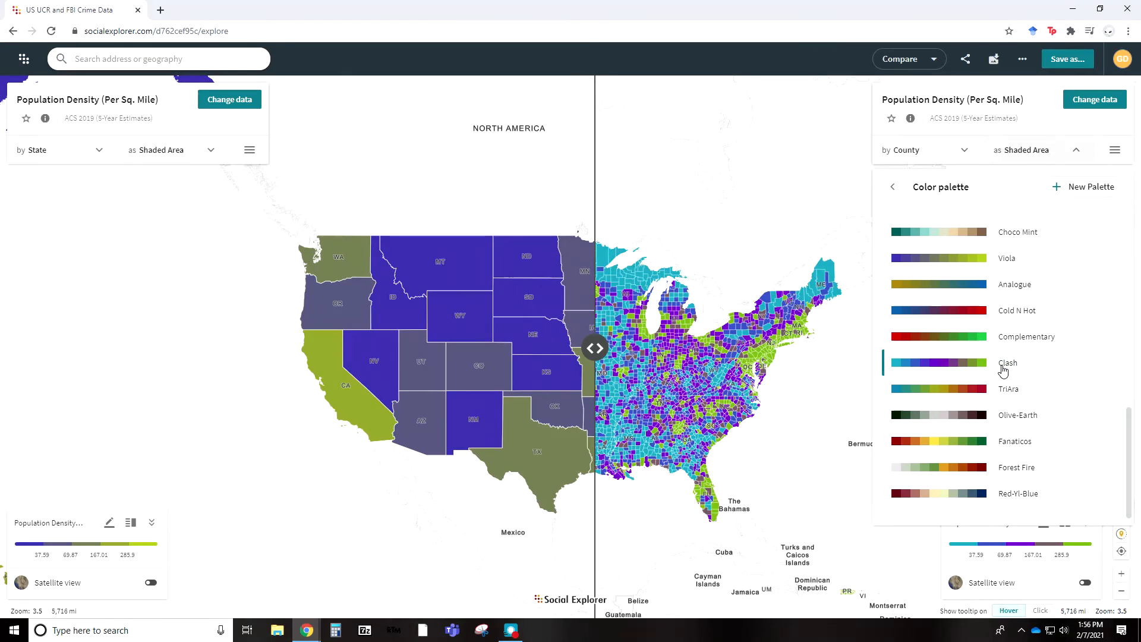
{"action": "scroll", "coordinate": [1003, 370], "scroll_direction": "up", "scroll_amount": 2}
{"action": "left_click", "coordinate": [1002, 376]}
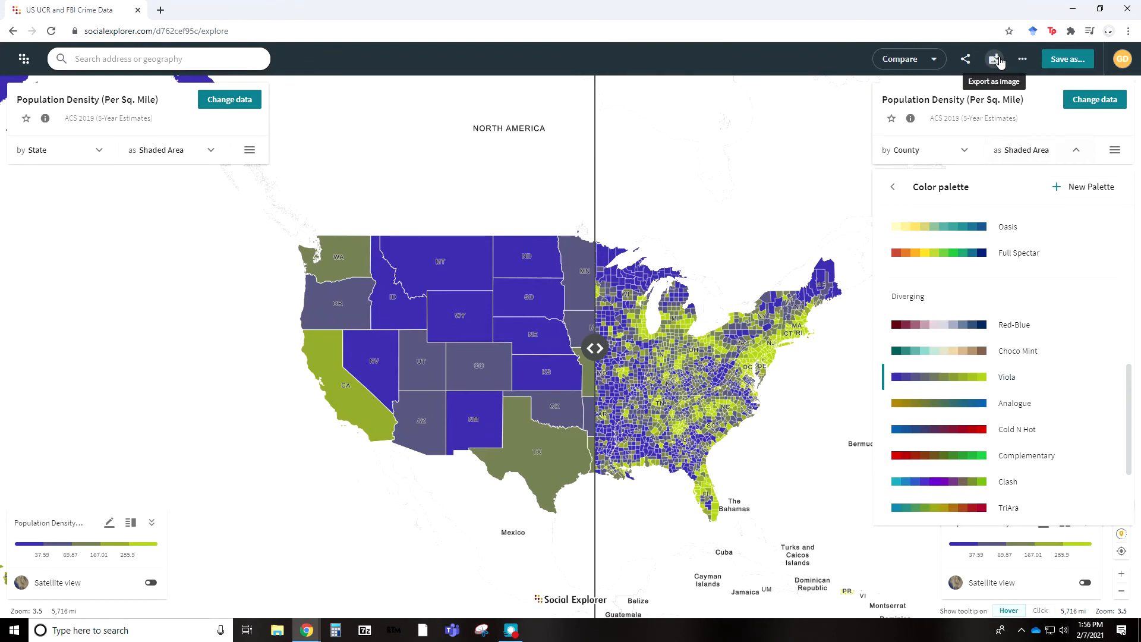
Check the additional help and feedback options, and shift the swipe divider slightly west
{"action": "left_click", "coordinate": [1023, 59]}
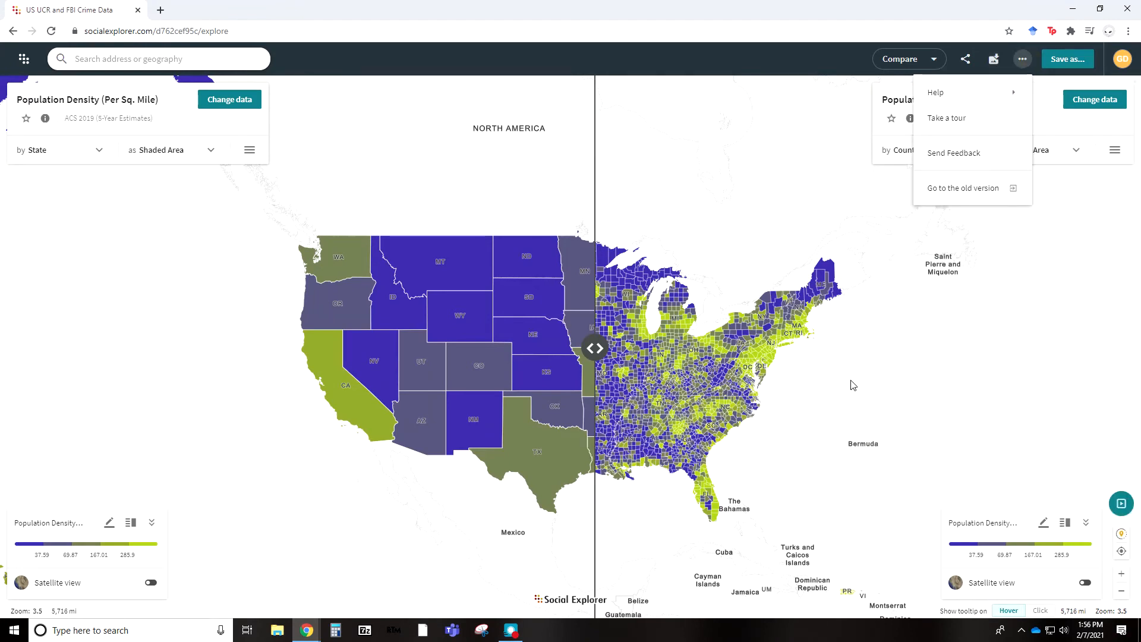
{"action": "left_click", "coordinate": [991, 279]}
{"action": "mouse_move", "coordinate": [586, 355]}
{"action": "left_mouse_down"}
{"action": "mouse_move", "coordinate": [314, 348]}
{"action": "mouse_move", "coordinate": [856, 353]}
{"action": "mouse_move", "coordinate": [307, 367]}
{"action": "mouse_move", "coordinate": [576, 371]}
{"action": "left_mouse_up"}
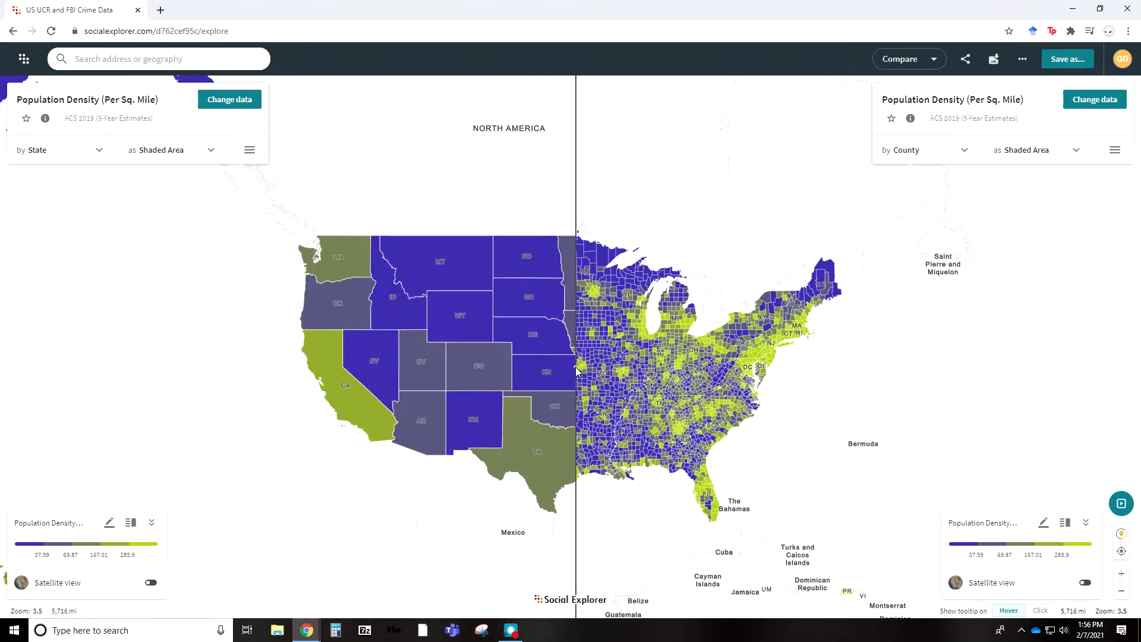
Change the state population density map's geography level to Census Tract
{"action": "left_click", "coordinate": [97, 150]}
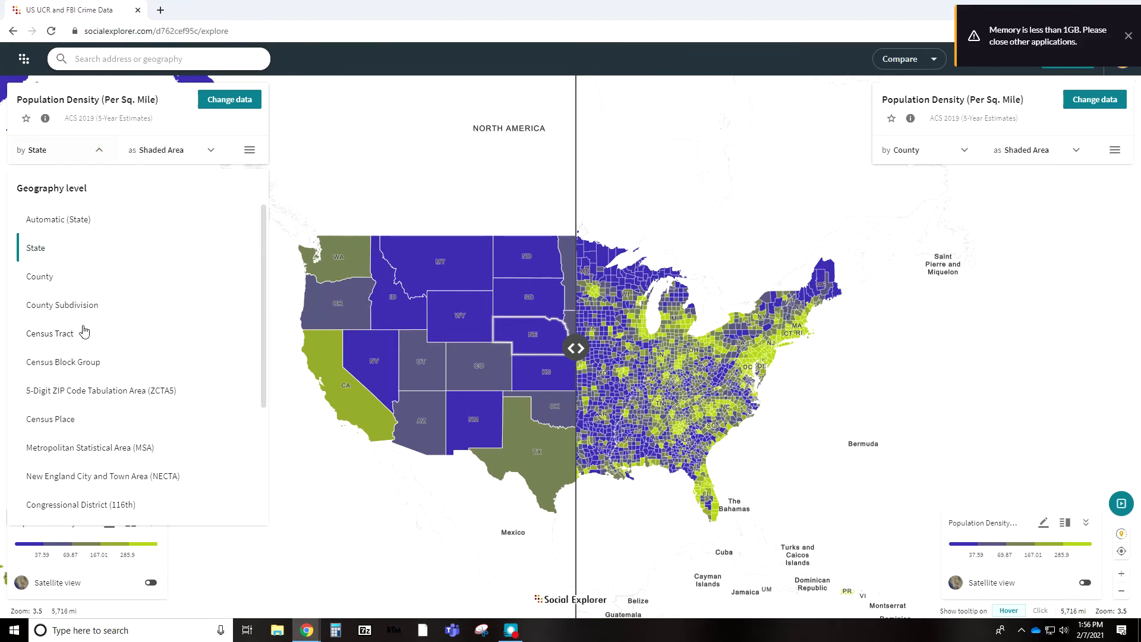
{"action": "left_click", "coordinate": [84, 333]}
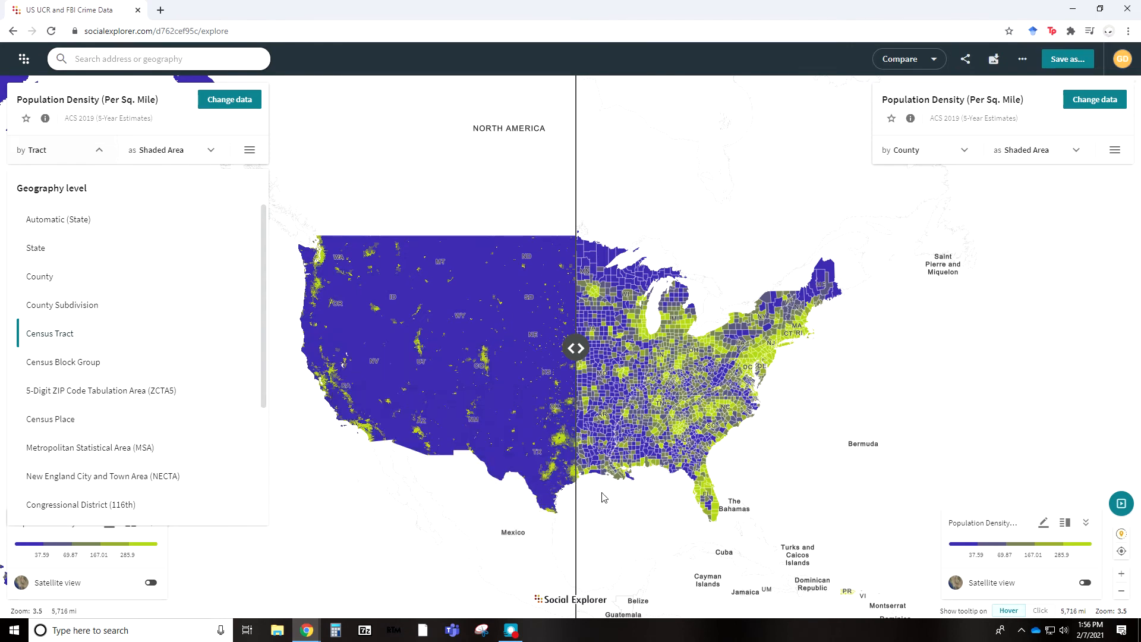
{"action": "left_click", "coordinate": [312, 202]}
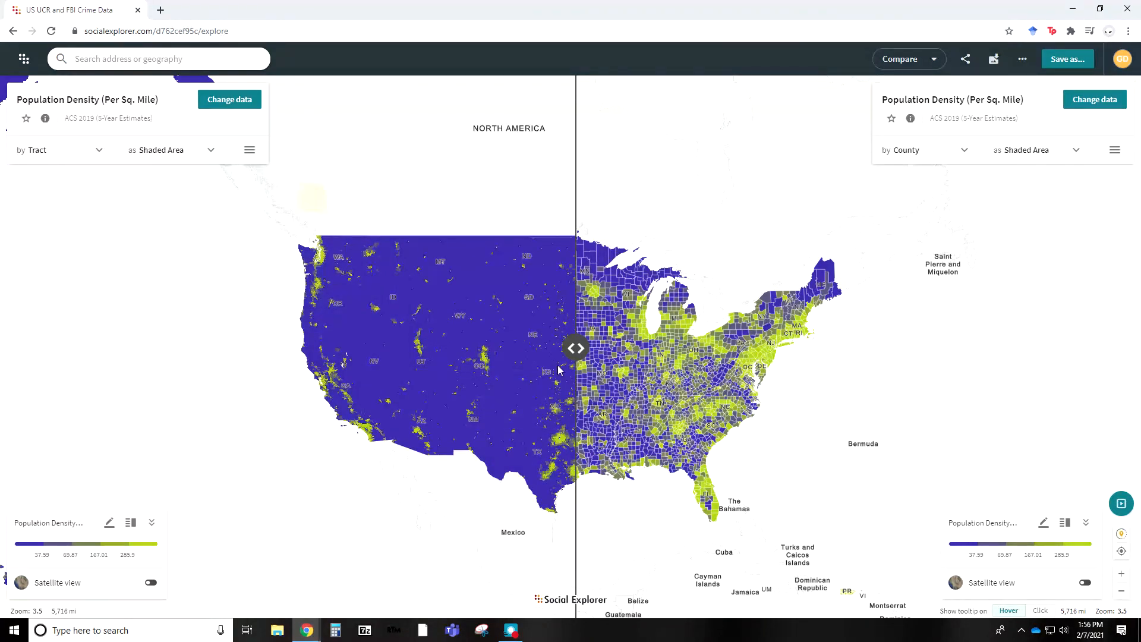
Compare the tract and county density maps by sweeping the swipe divider across the country and around Arkansas
{"action": "left_click_drag", "start_coordinate": [575, 348], "coordinate": [250, 353]}
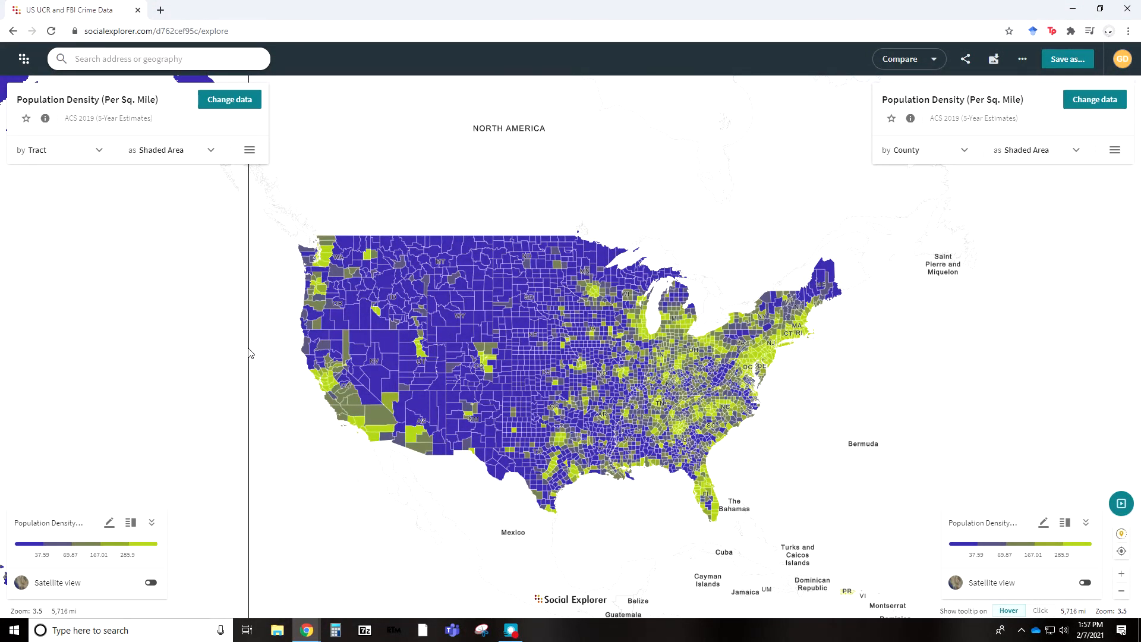
{"action": "left_click_drag", "start_coordinate": [250, 353], "coordinate": [532, 359]}
{"action": "left_click_drag", "start_coordinate": [549, 365], "coordinate": [765, 391]}
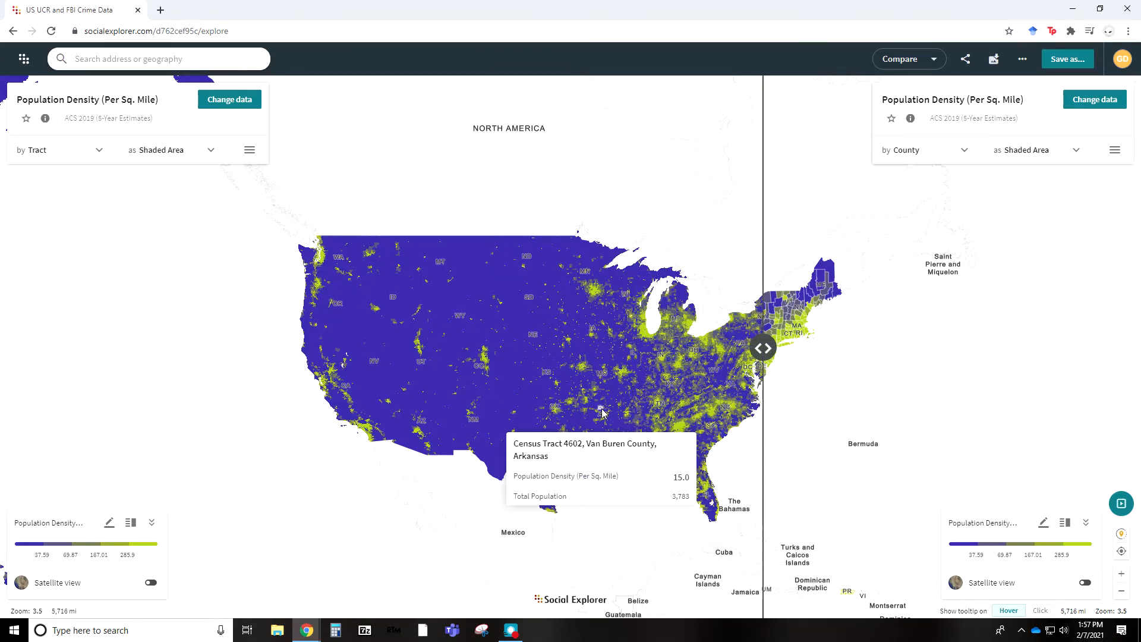
{"action": "scroll", "coordinate": [591, 406], "scroll_direction": "up", "scroll_amount": 5}
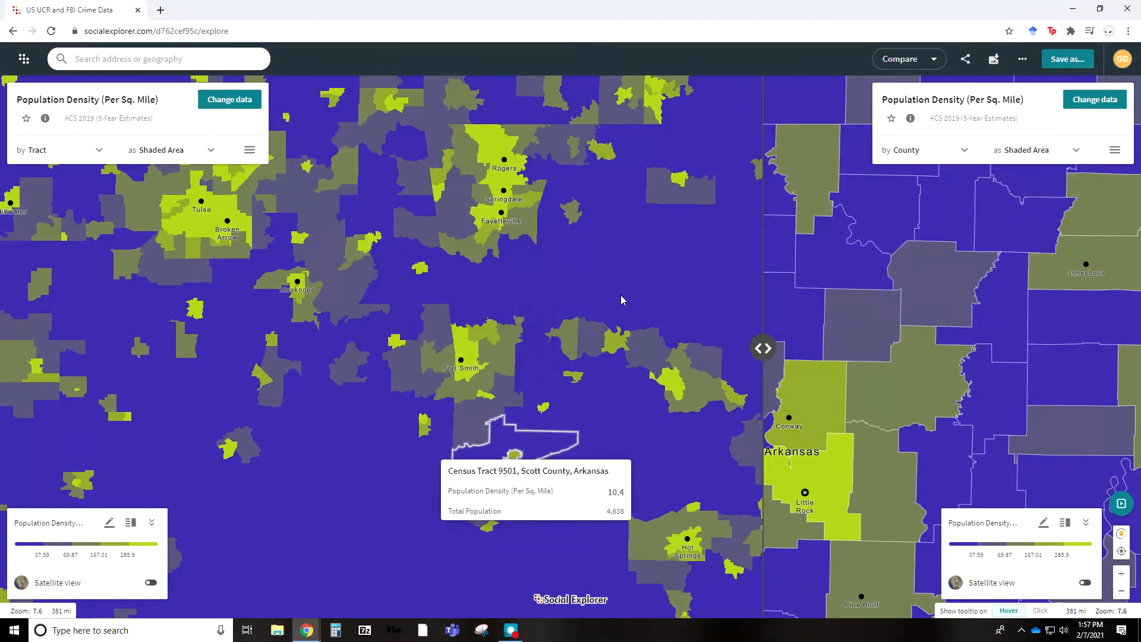
{"action": "left_click_drag", "start_coordinate": [765, 349], "coordinate": [548, 402]}
{"action": "scroll", "coordinate": [565, 394], "scroll_direction": "down", "scroll_amount": 3}
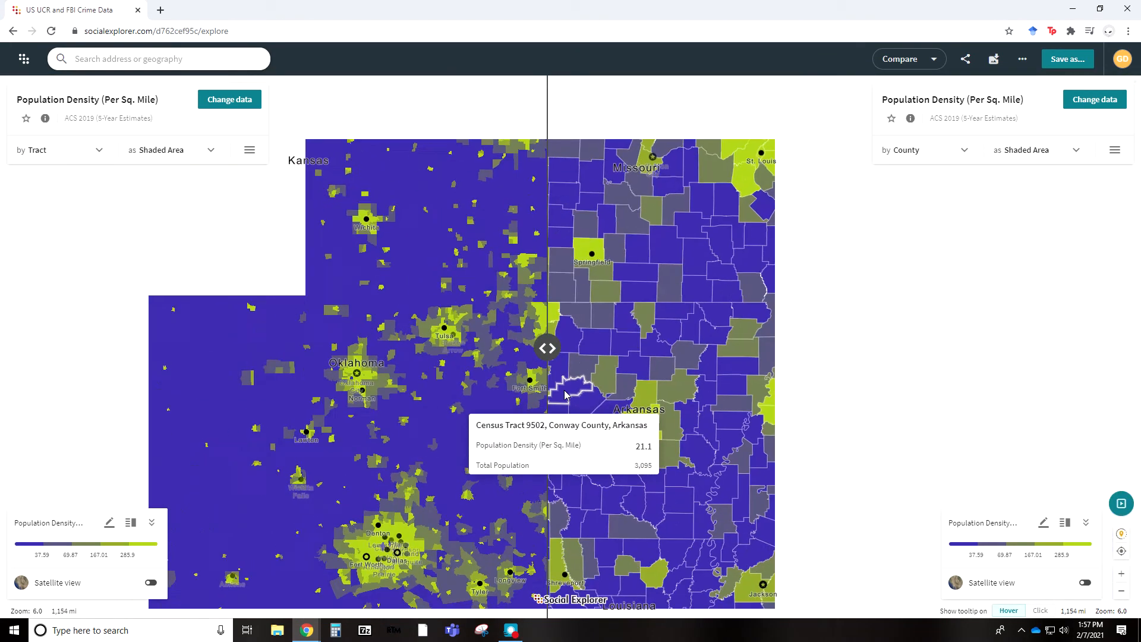
{"action": "scroll", "coordinate": [564, 393], "scroll_direction": "down", "scroll_amount": 3}
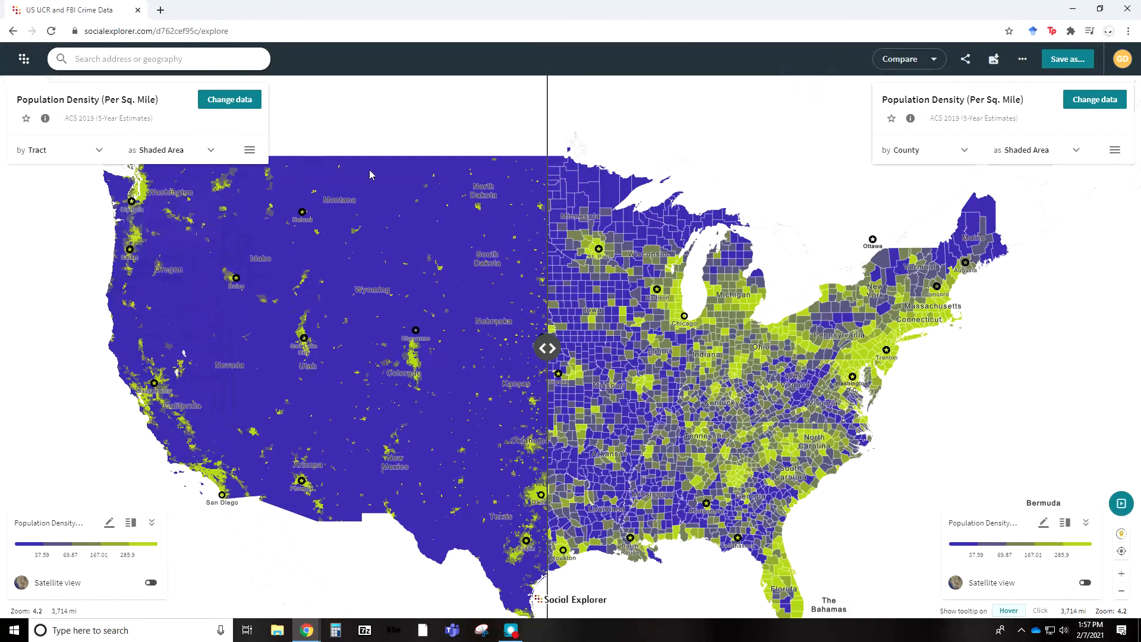
Change the county population density map's geography level to Census Block Group
{"action": "left_click", "coordinate": [896, 153]}
{"action": "left_click", "coordinate": [962, 151]}
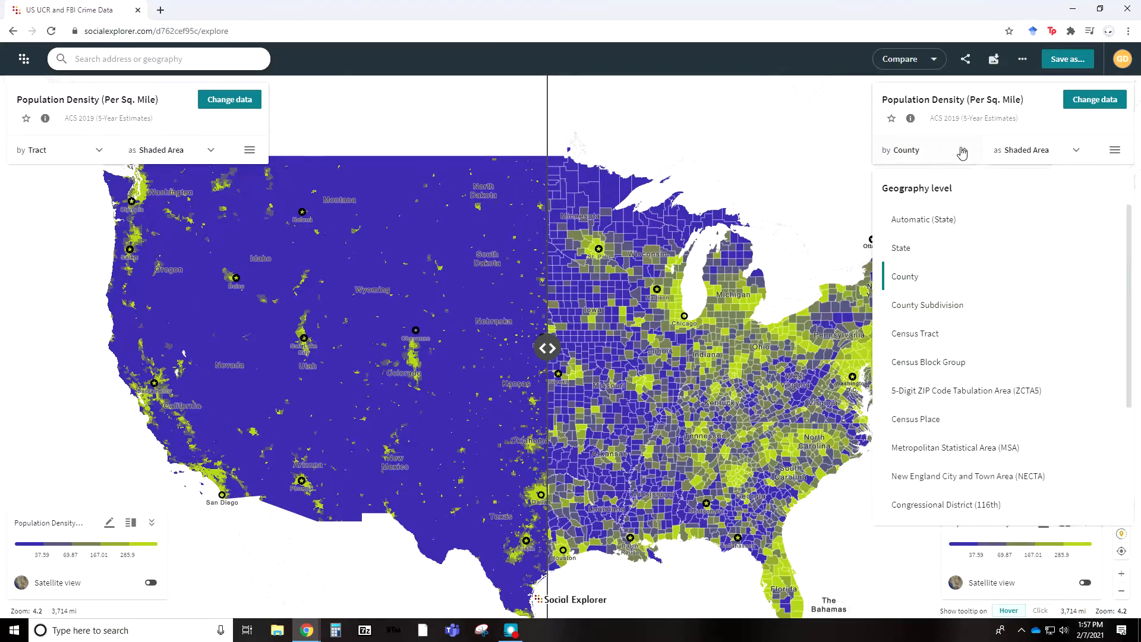
{"action": "left_click", "coordinate": [951, 363]}
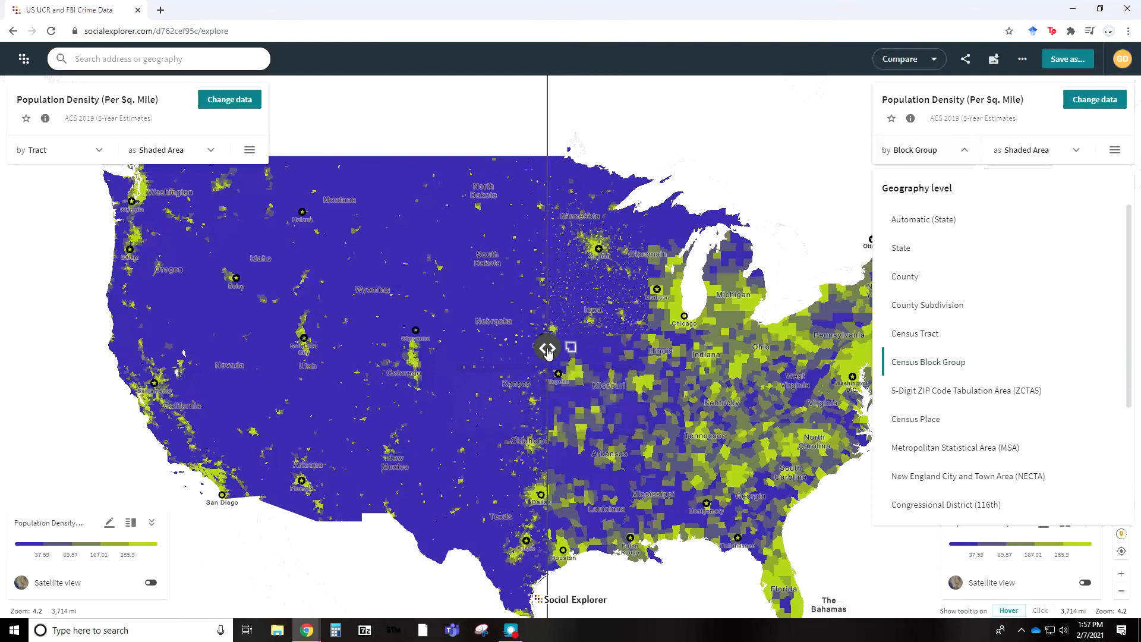
{"action": "left_click", "coordinate": [789, 171]}
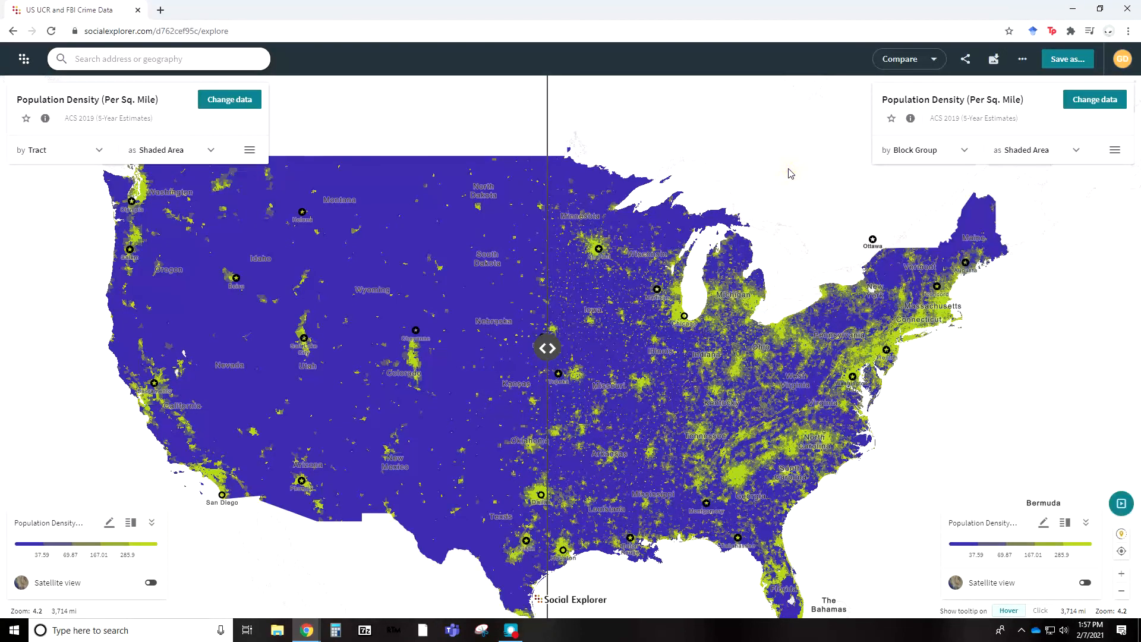
Compare tract and block group densities around Little Rock, Arkansas, with the swipe divider, and return to the nationwide view
{"action": "left_click_drag", "start_coordinate": [550, 348], "coordinate": [572, 371]}
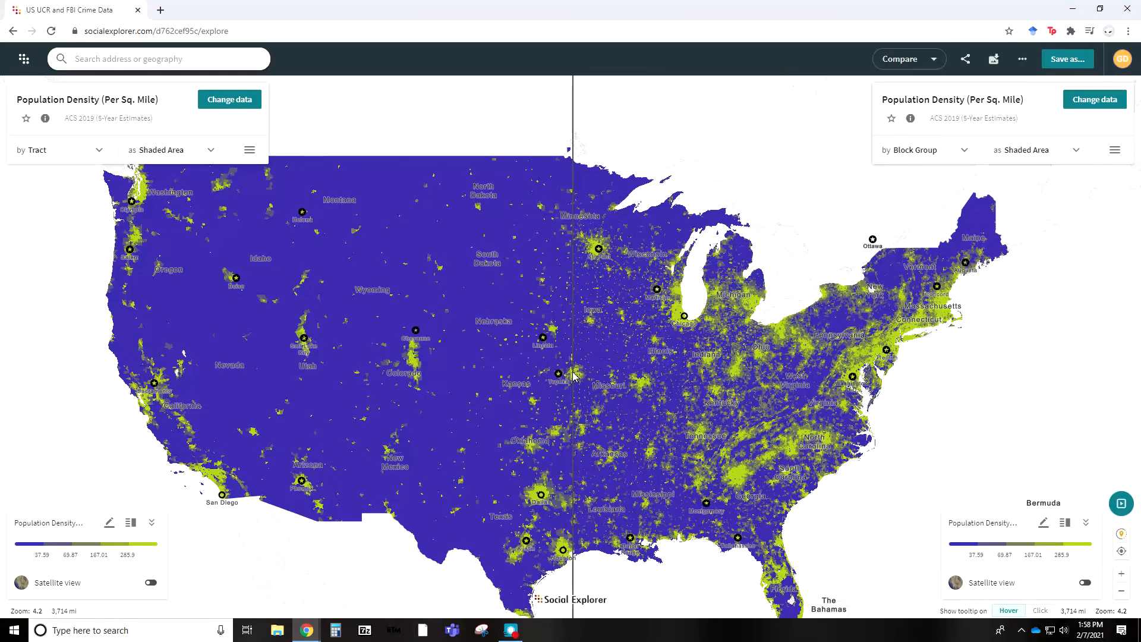
{"action": "scroll", "coordinate": [577, 428], "scroll_direction": "up", "scroll_amount": 6}
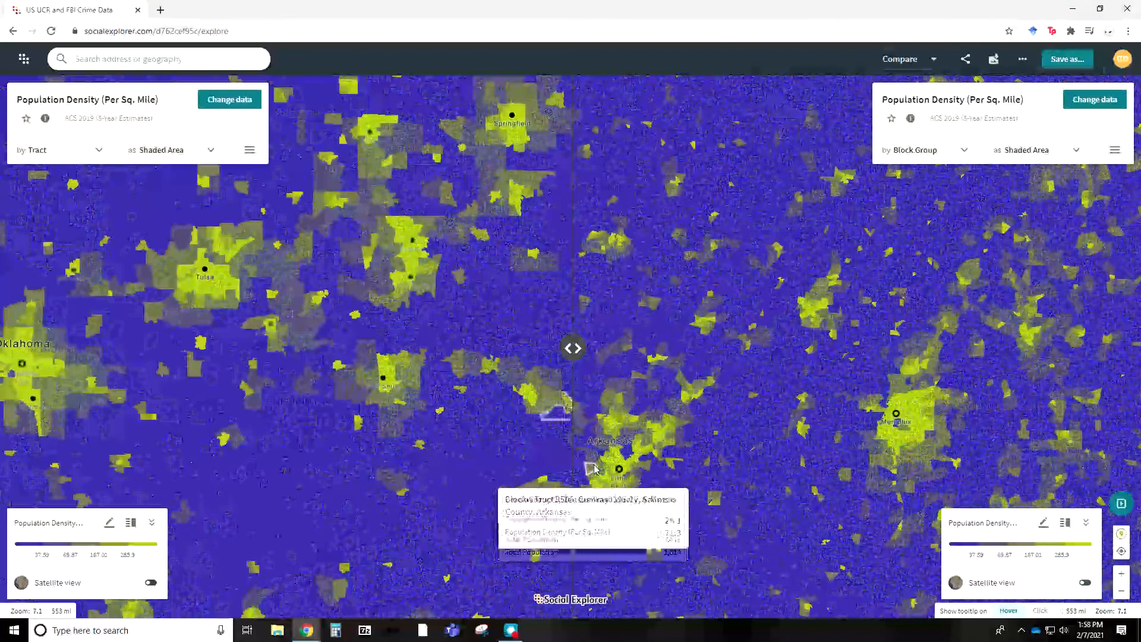
{"action": "scroll", "coordinate": [597, 470], "scroll_direction": "up", "scroll_amount": 4}
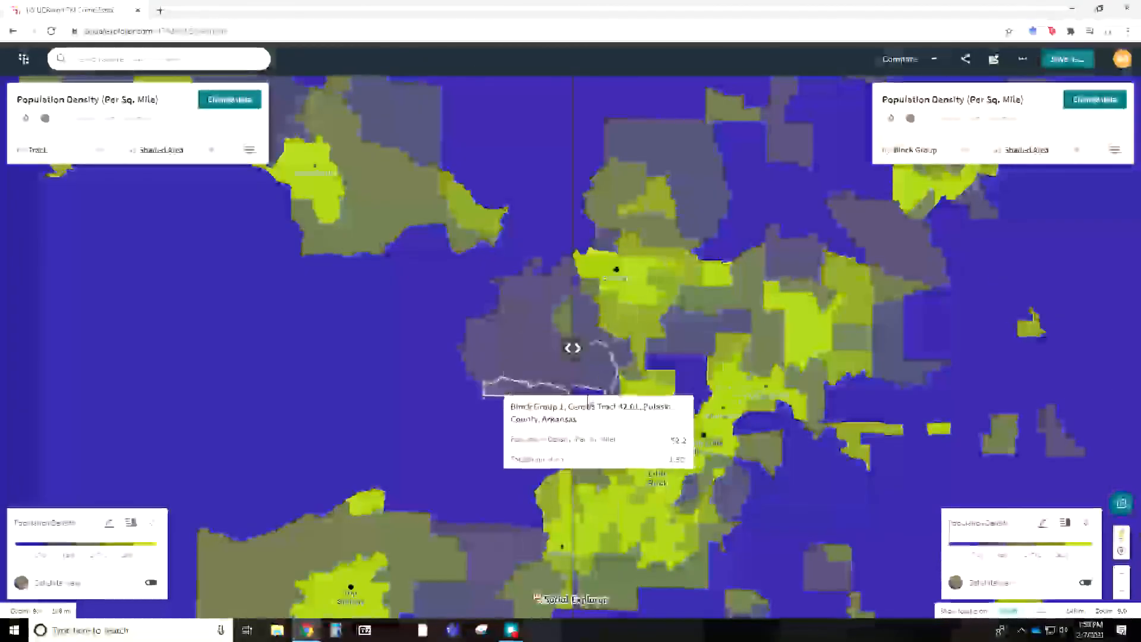
{"action": "left_click_drag", "start_coordinate": [573, 365], "coordinate": [381, 362]}
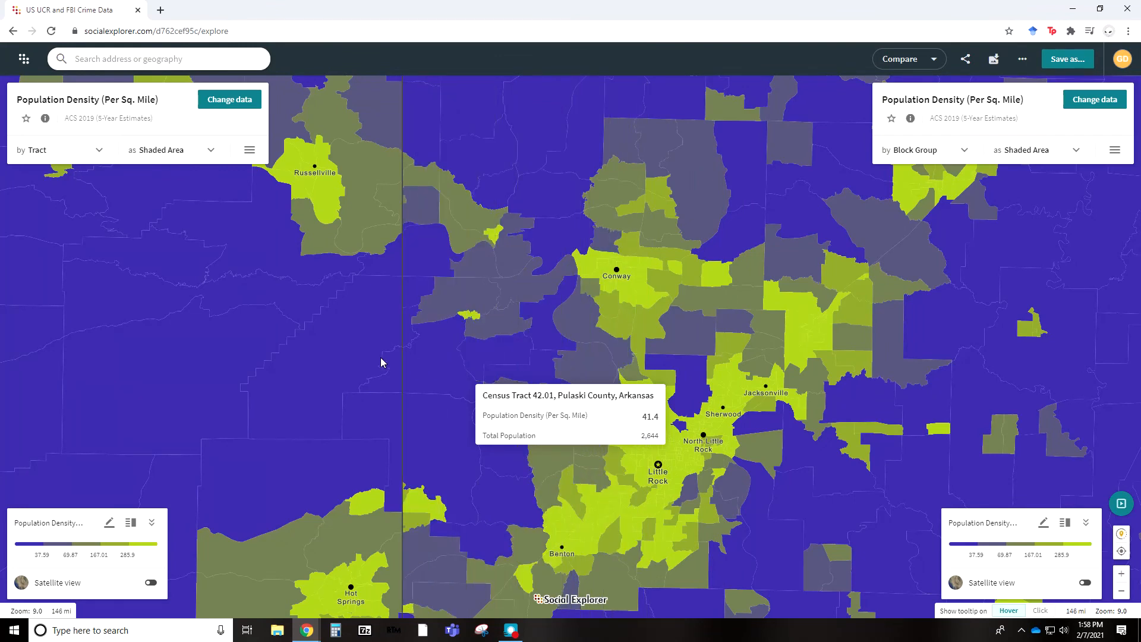
{"action": "left_click_drag", "start_coordinate": [307, 359], "coordinate": [468, 365]}
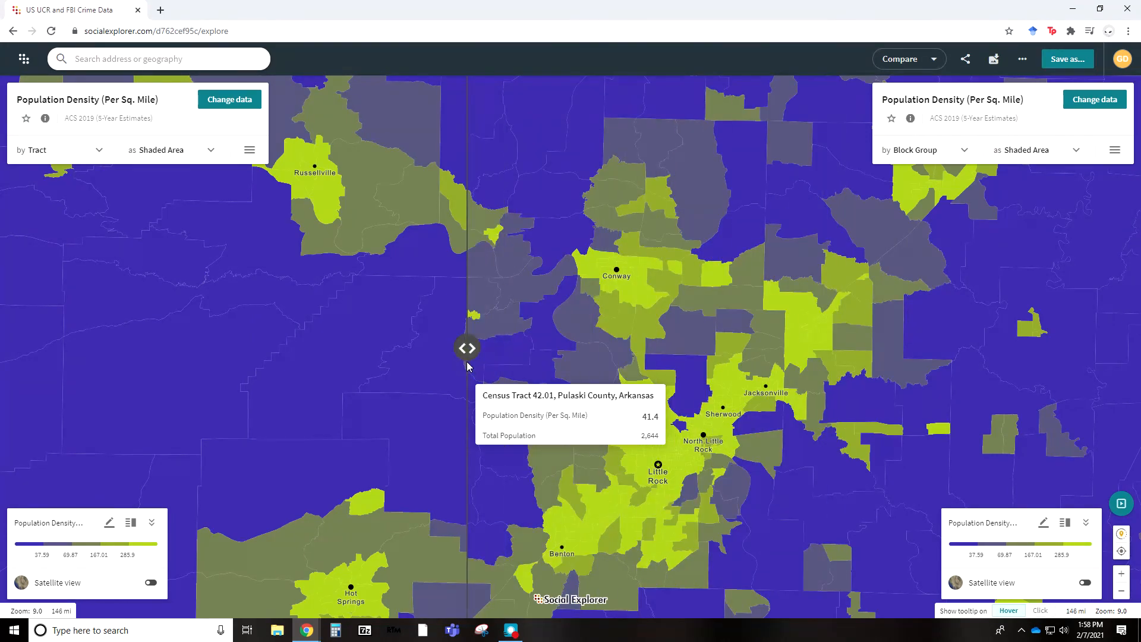
{"action": "scroll", "coordinate": [463, 356], "scroll_direction": "down", "scroll_amount": 5}
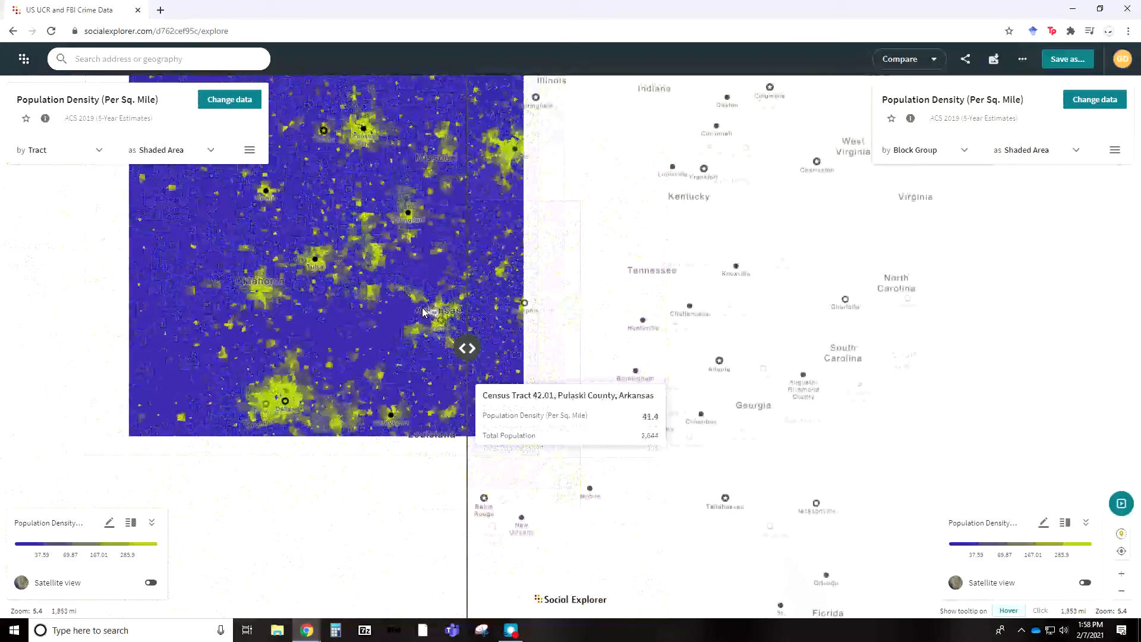
{"action": "scroll", "coordinate": [423, 309], "scroll_direction": "down", "scroll_amount": 3}
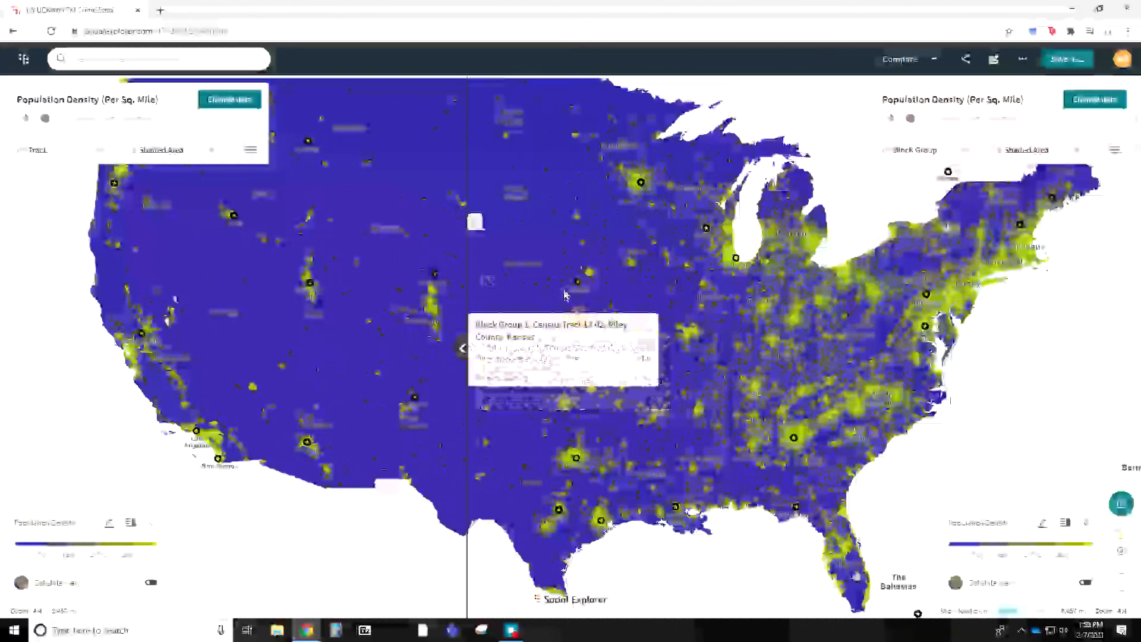
{"action": "scroll", "coordinate": [564, 296], "scroll_direction": "down", "scroll_amount": 3}
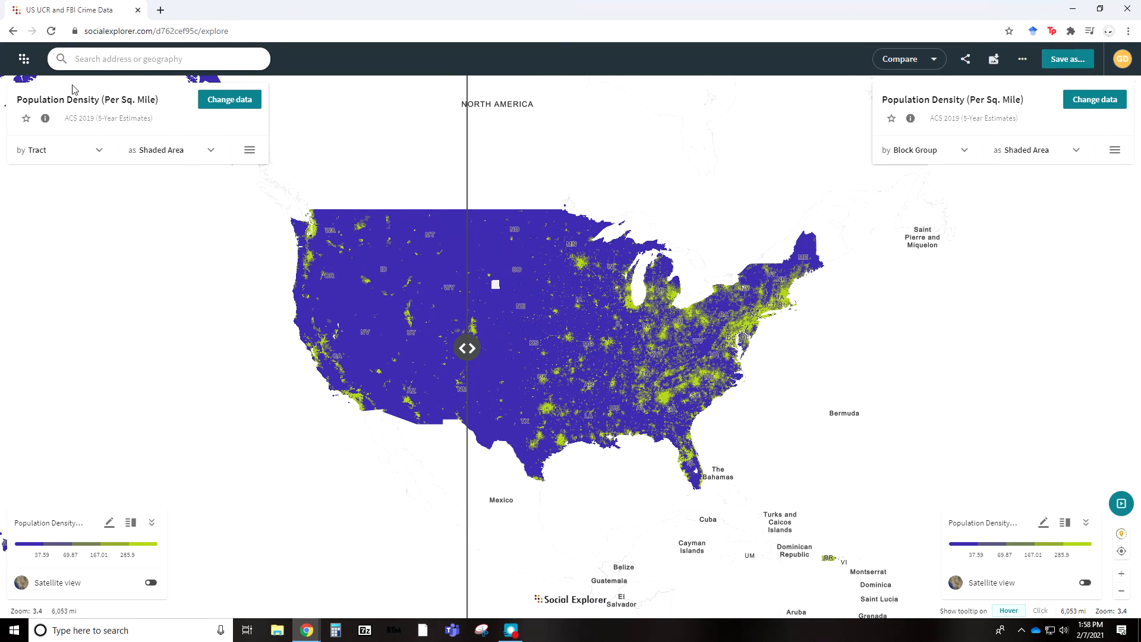
Look over the site's Explore Maps and Tables pages, and return to the population density comparison map
{"action": "left_click", "coordinate": [23, 60]}
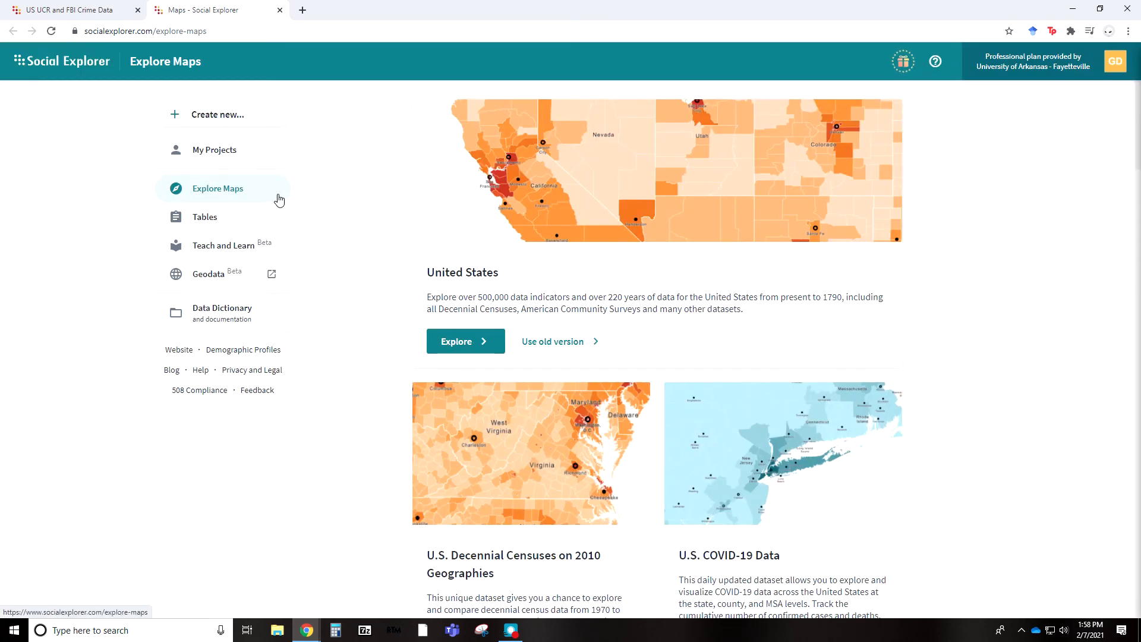
{"action": "left_click", "coordinate": [222, 219]}
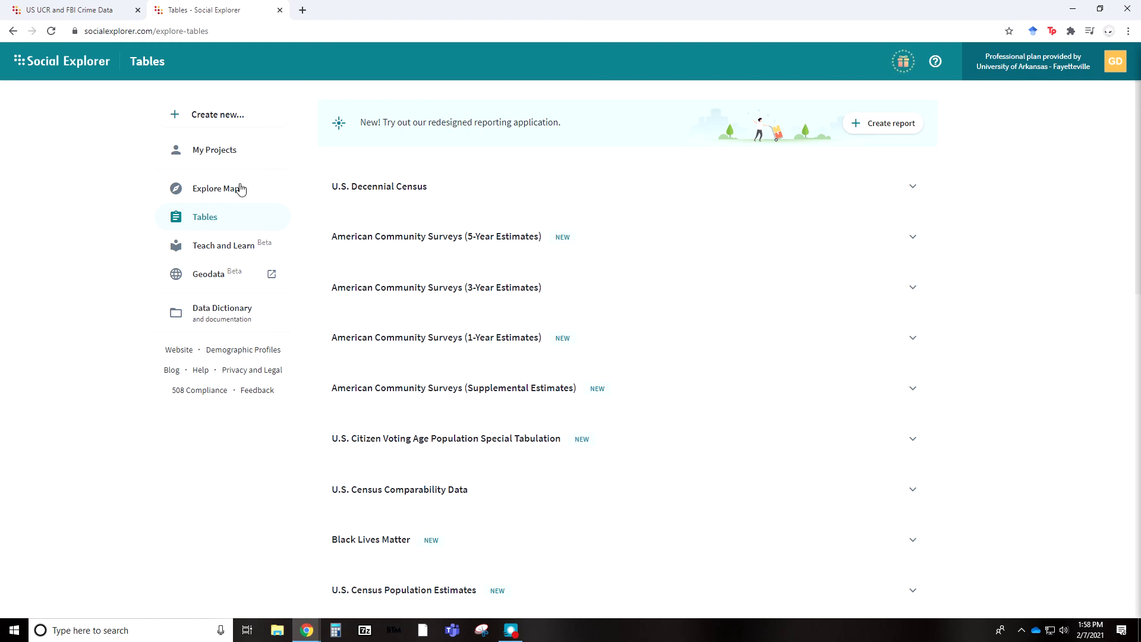
{"action": "left_click", "coordinate": [56, 6]}
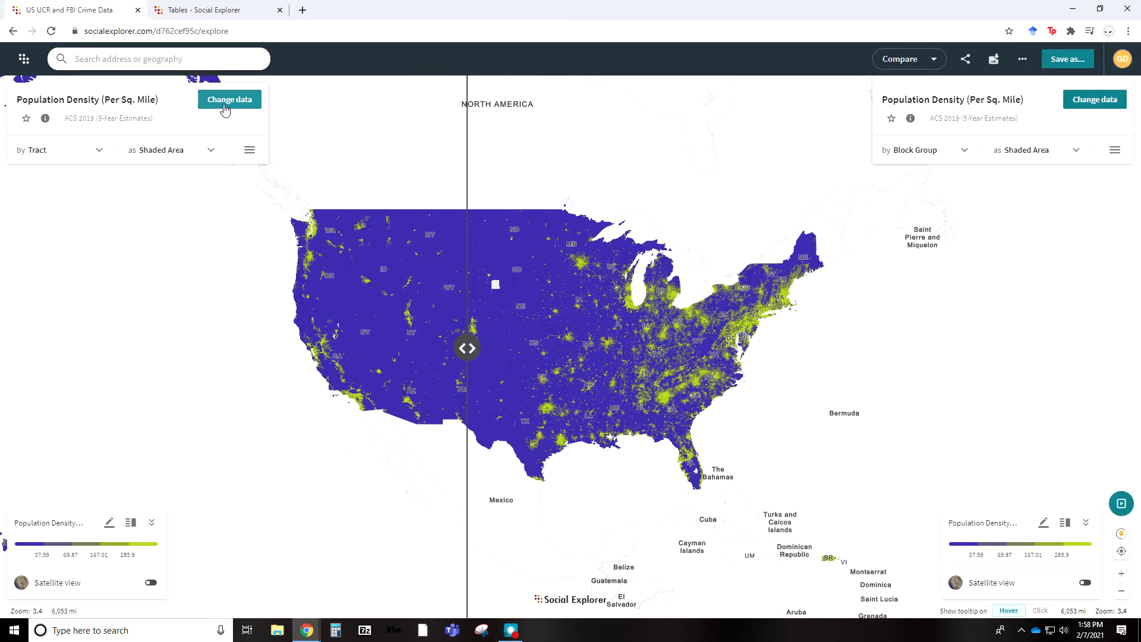
{"action": "left_click", "coordinate": [24, 59]}
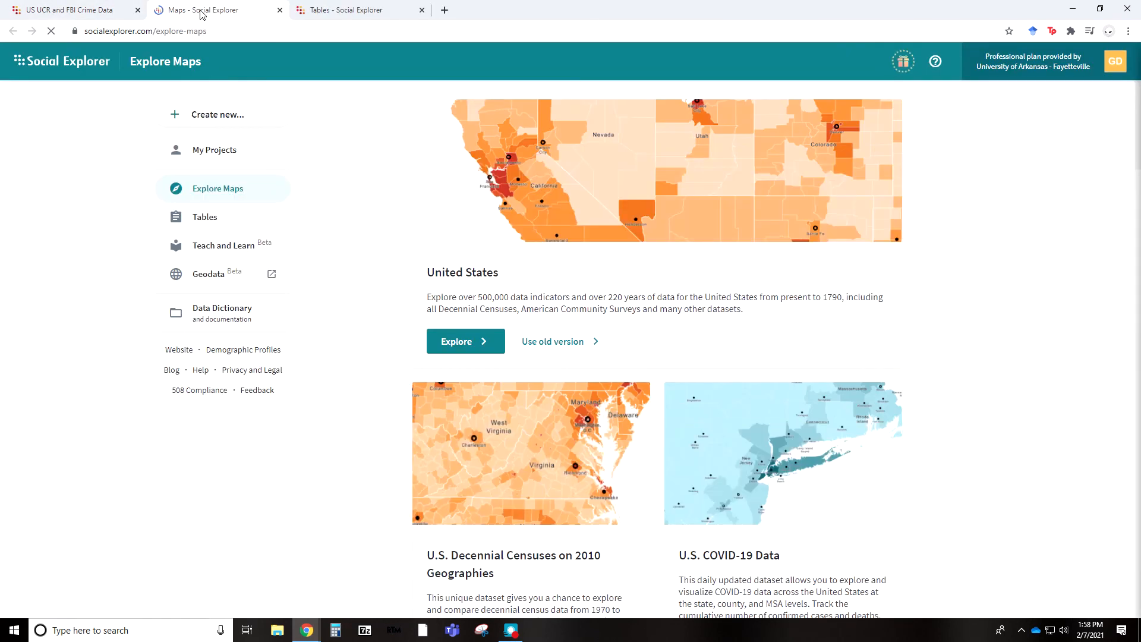
{"action": "left_click", "coordinate": [77, 10]}
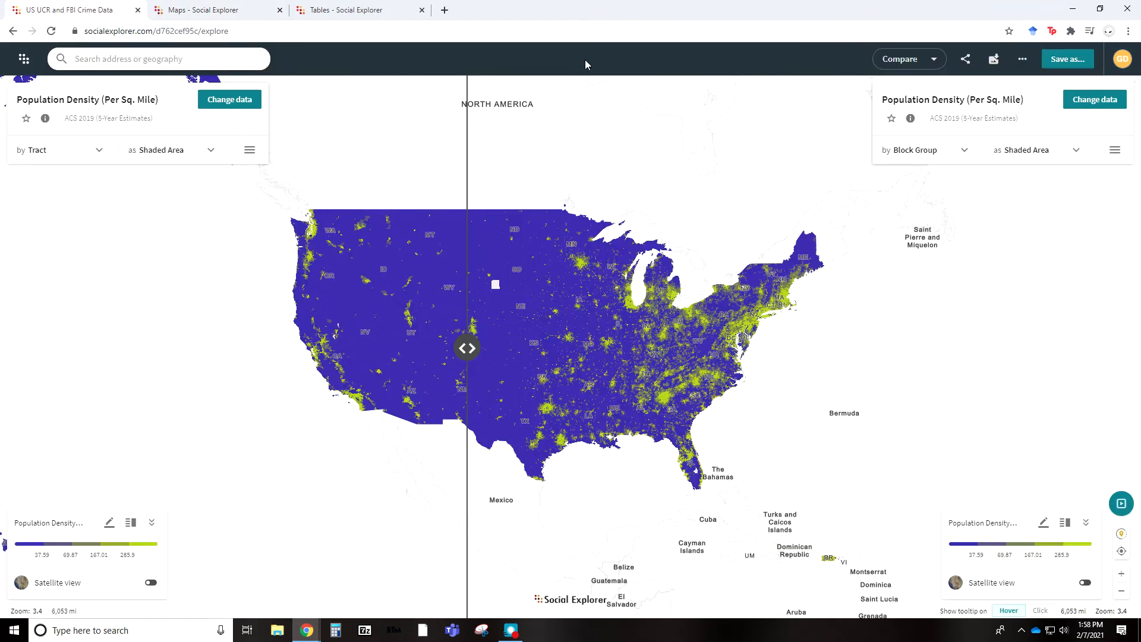
Review the compare view choices without changing the swipe view, and bring up the block group map's data and layer tools
{"action": "left_click", "coordinate": [1019, 62]}
{"action": "left_click", "coordinate": [932, 59]}
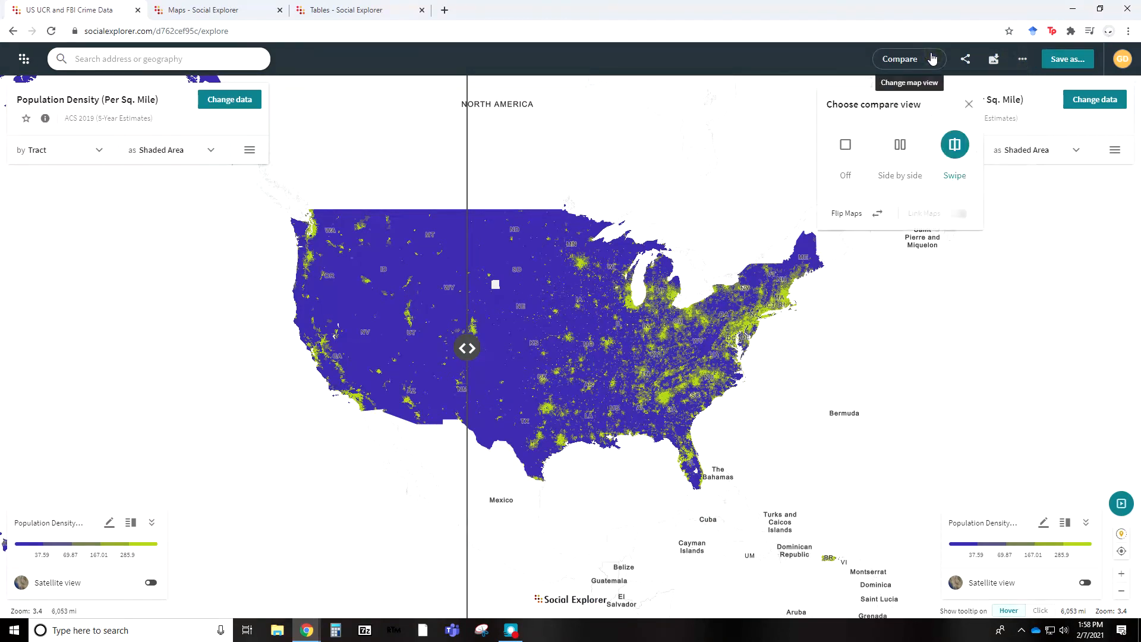
{"action": "left_click", "coordinate": [884, 391]}
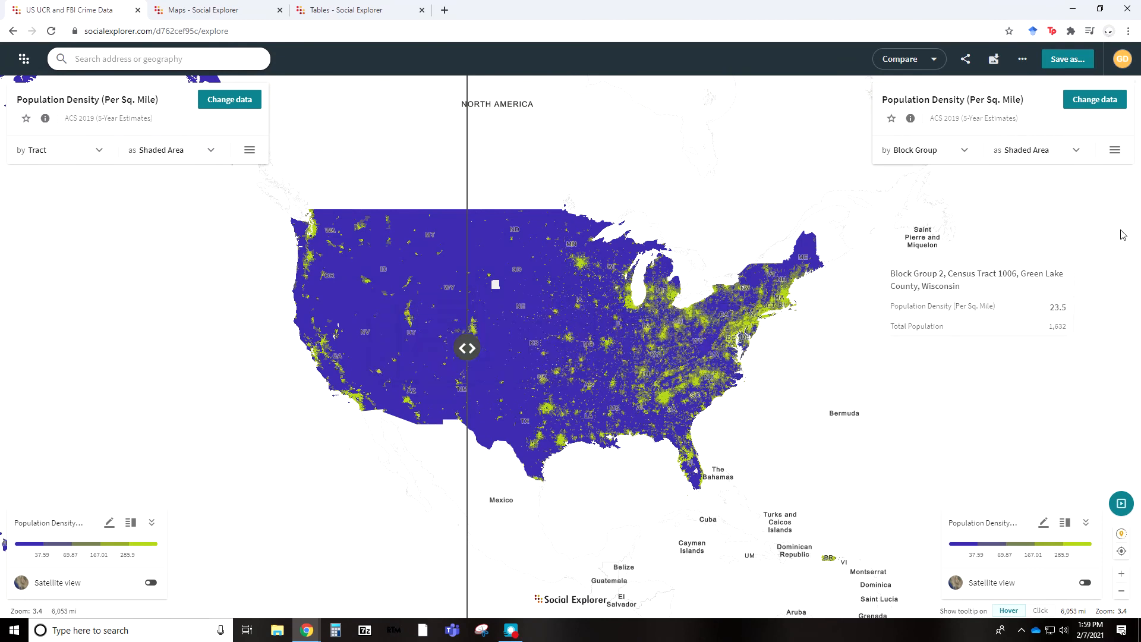
{"action": "left_click", "coordinate": [1115, 151]}
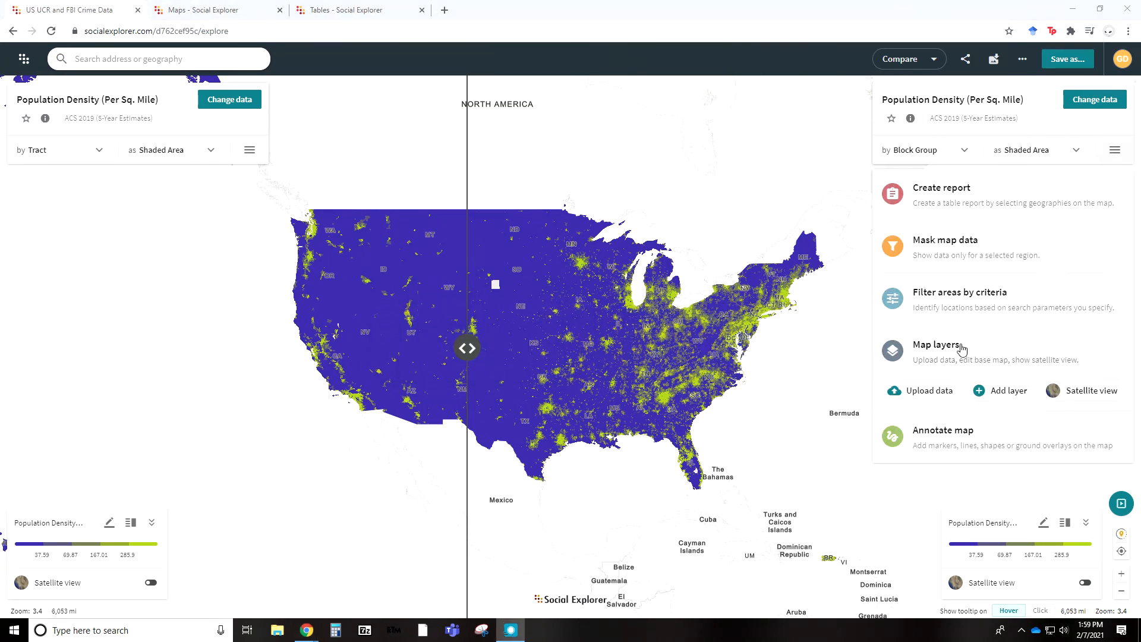